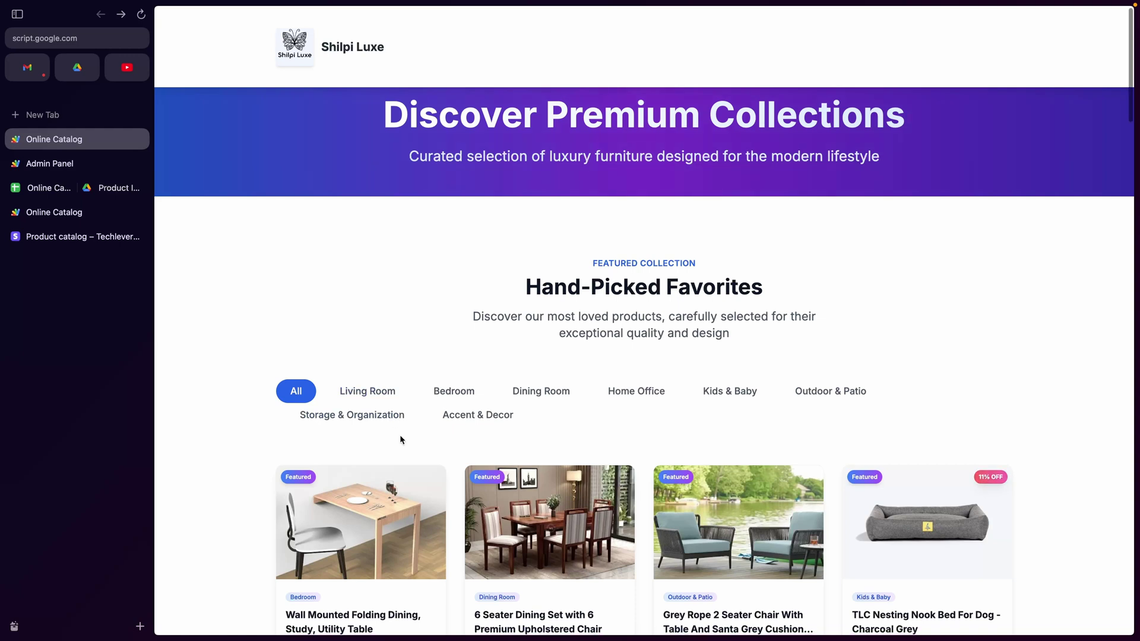
pyautogui.scroll(-2, 400, 435)
pyautogui.scroll(-3, 399, 434)
pyautogui.scroll(-3, 400, 436)
pyautogui.scroll(-3, 399, 434)
pyautogui.scroll(-4, 400, 435)
pyautogui.scroll(-4, 401, 435)
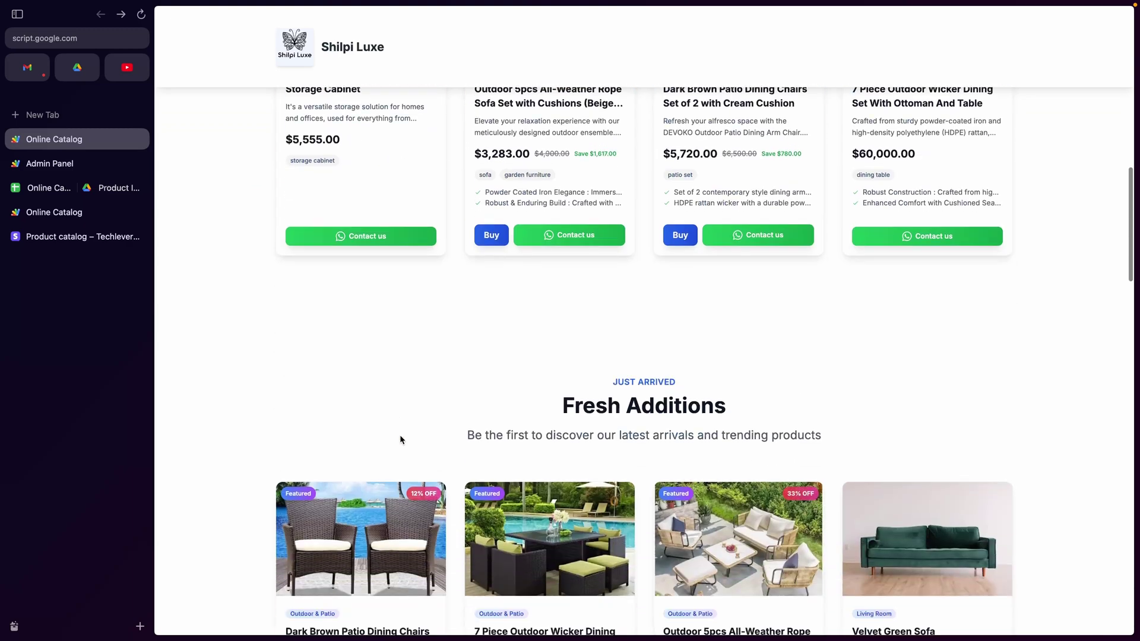
pyautogui.scroll(-3, 400, 439)
pyautogui.scroll(-1, 400, 438)
pyautogui.scroll(-4, 400, 438)
pyautogui.scroll(-2, 400, 438)
pyautogui.scroll(-5, 400, 438)
pyautogui.scroll(-6, 399, 438)
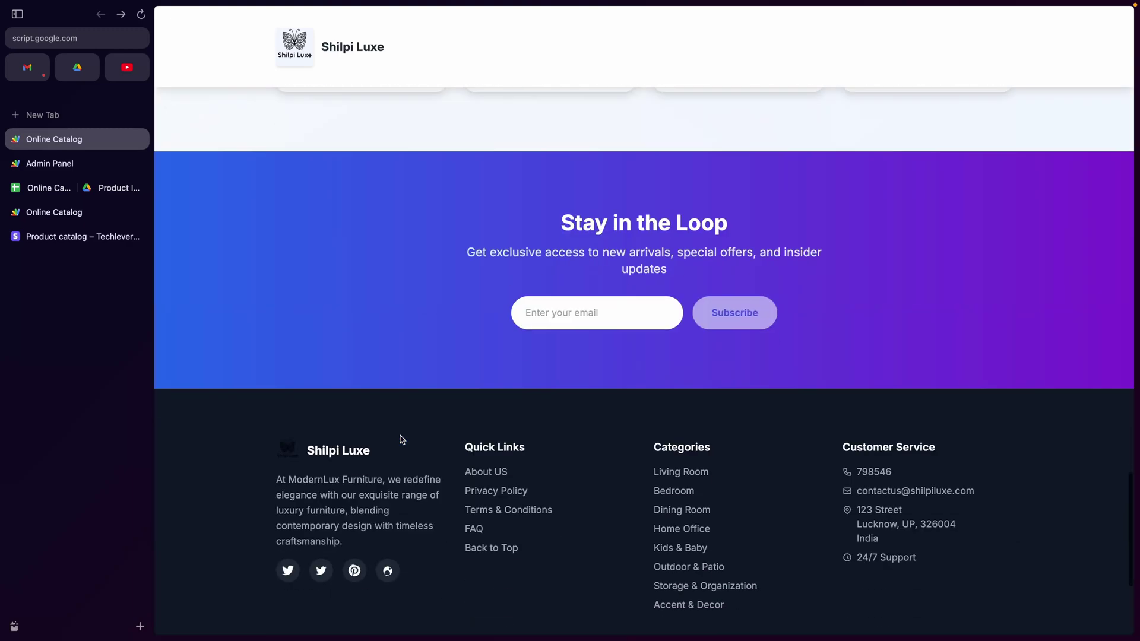
pyautogui.scroll(8, 401, 438)
pyautogui.scroll(6, 389, 418)
pyautogui.scroll(4, 288, 315)
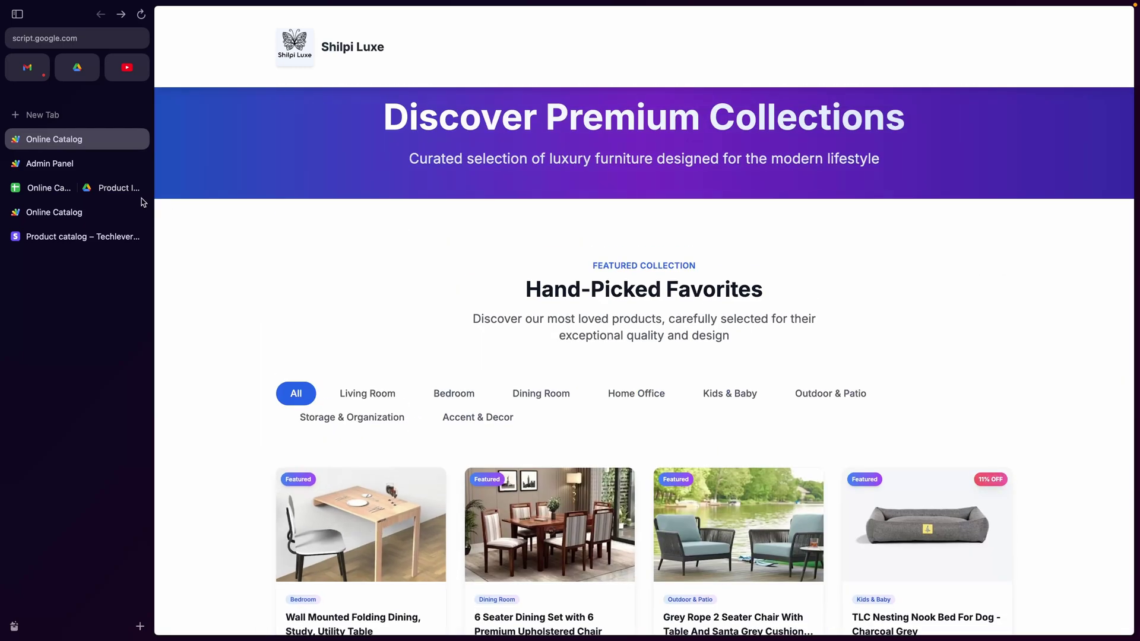
# Check the admin panel and the product sheet, then return to the storefront.
pyautogui.click(89, 167)
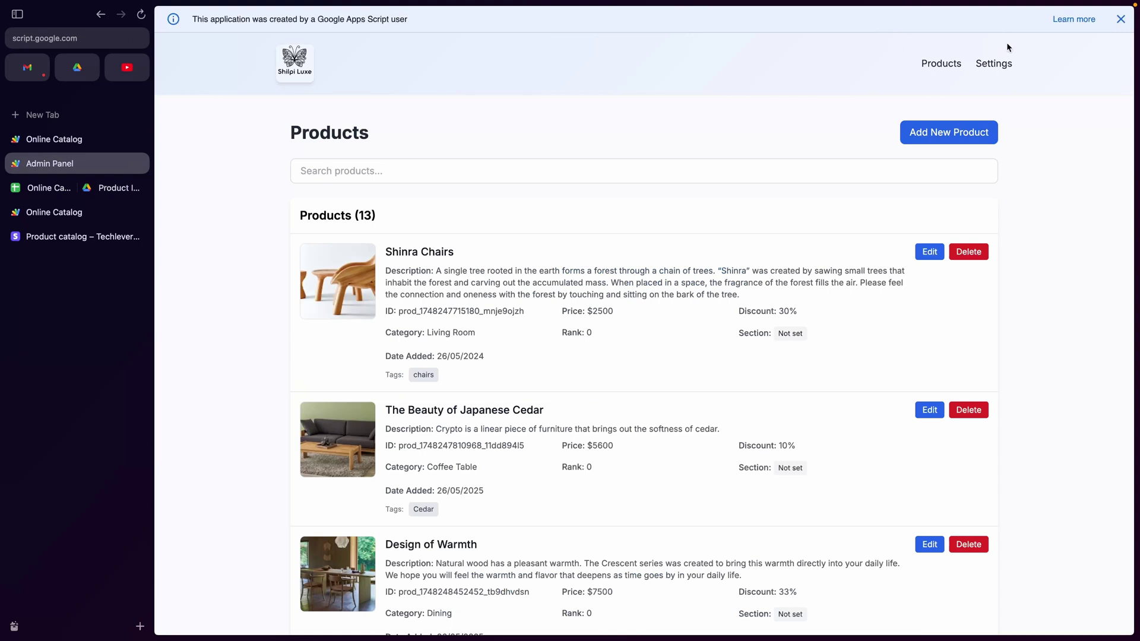
pyautogui.click(1121, 18)
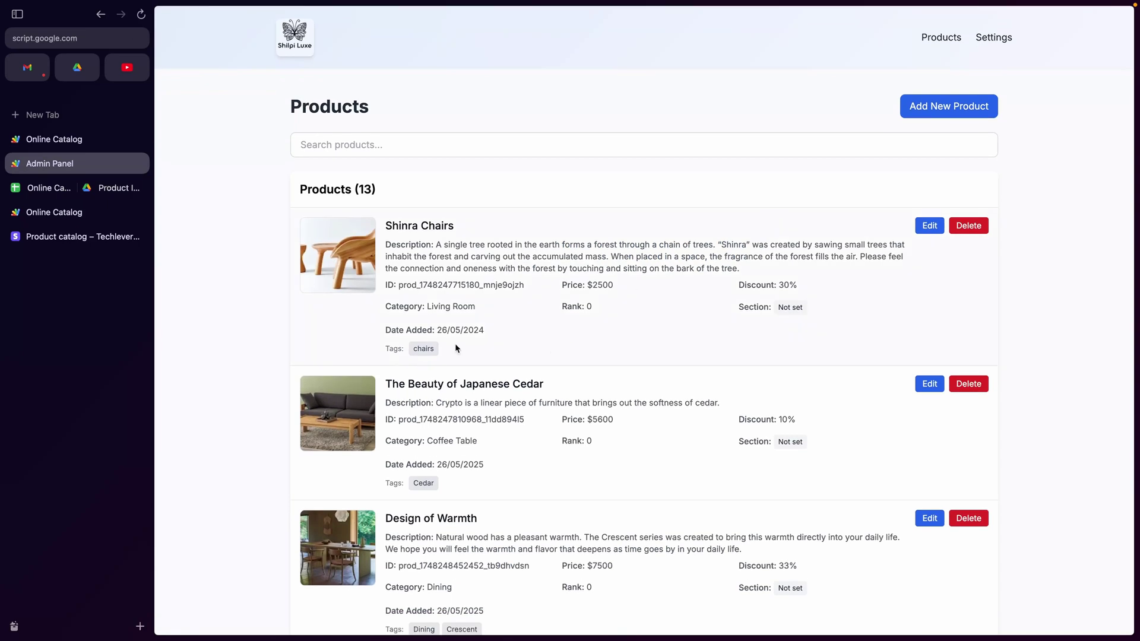
pyautogui.click(49, 188)
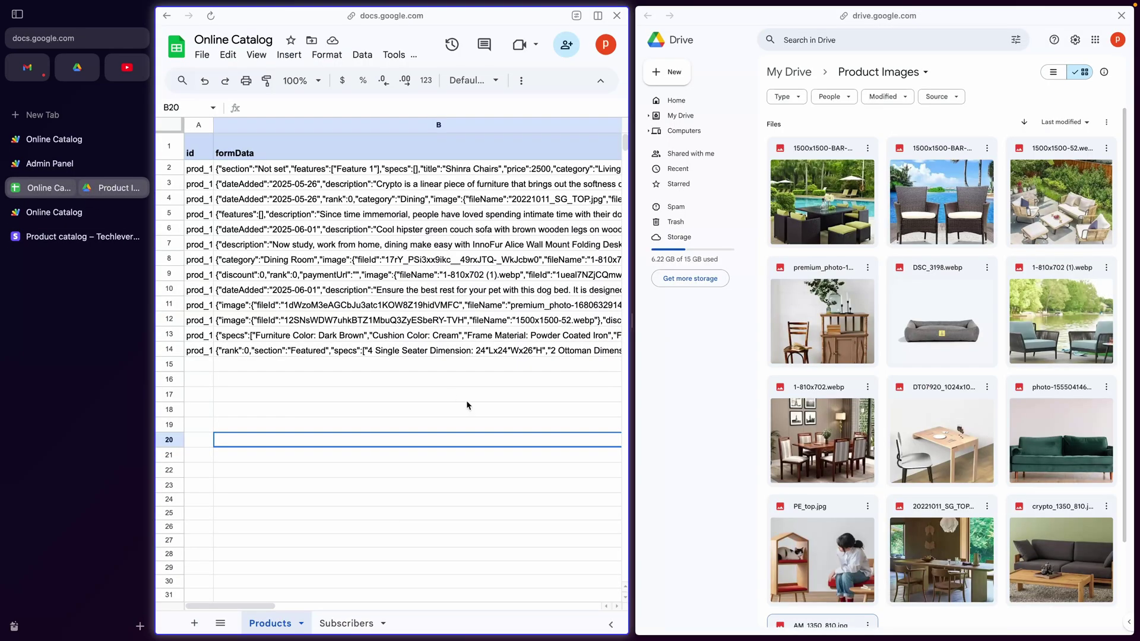
pyautogui.click(417, 394)
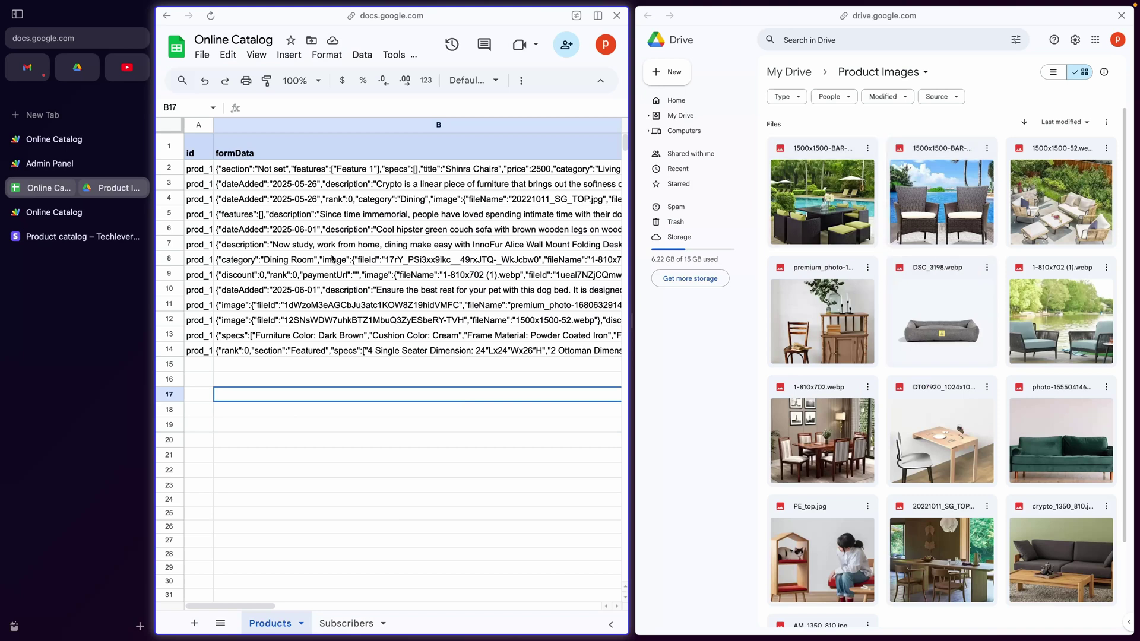
pyautogui.moveTo(54, 163)
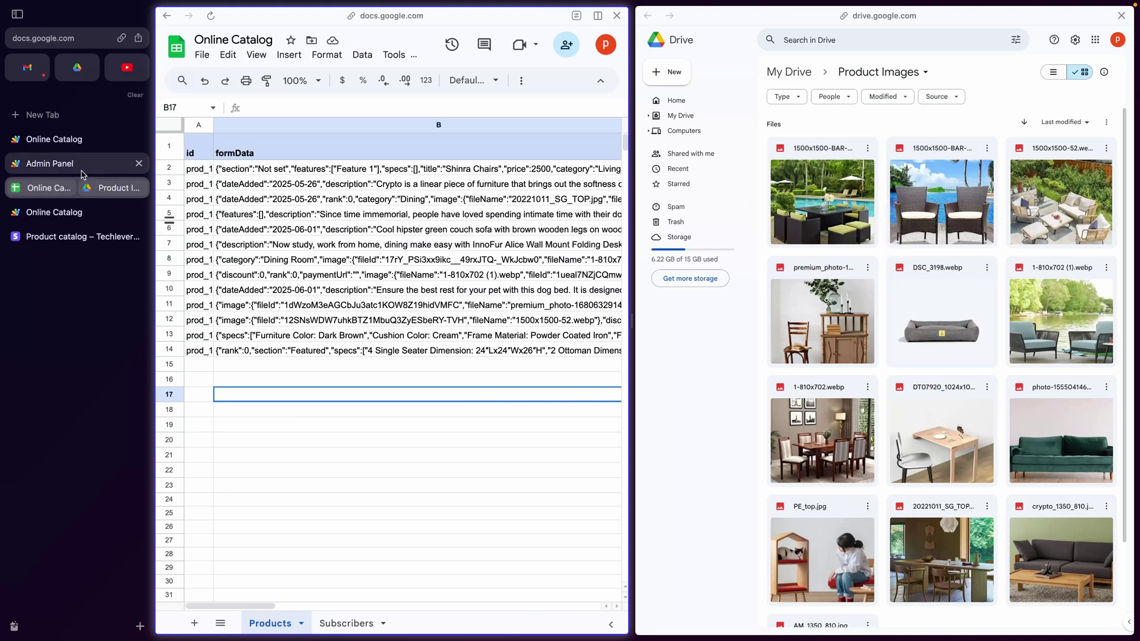
pyautogui.click(54, 139)
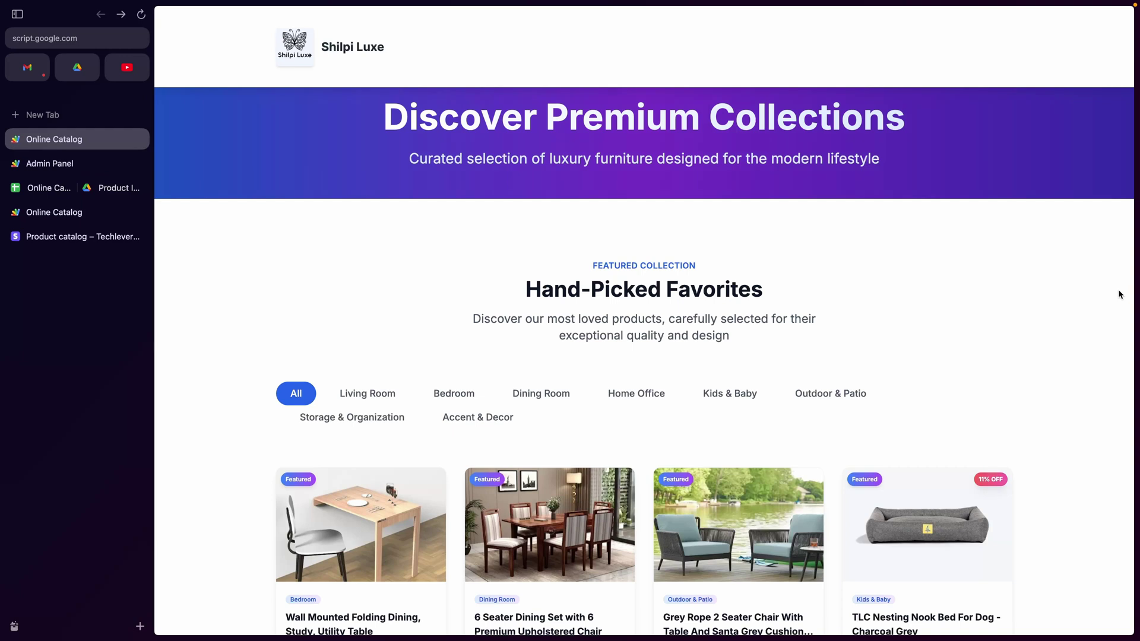
pyautogui.scroll(-1, 1118, 295)
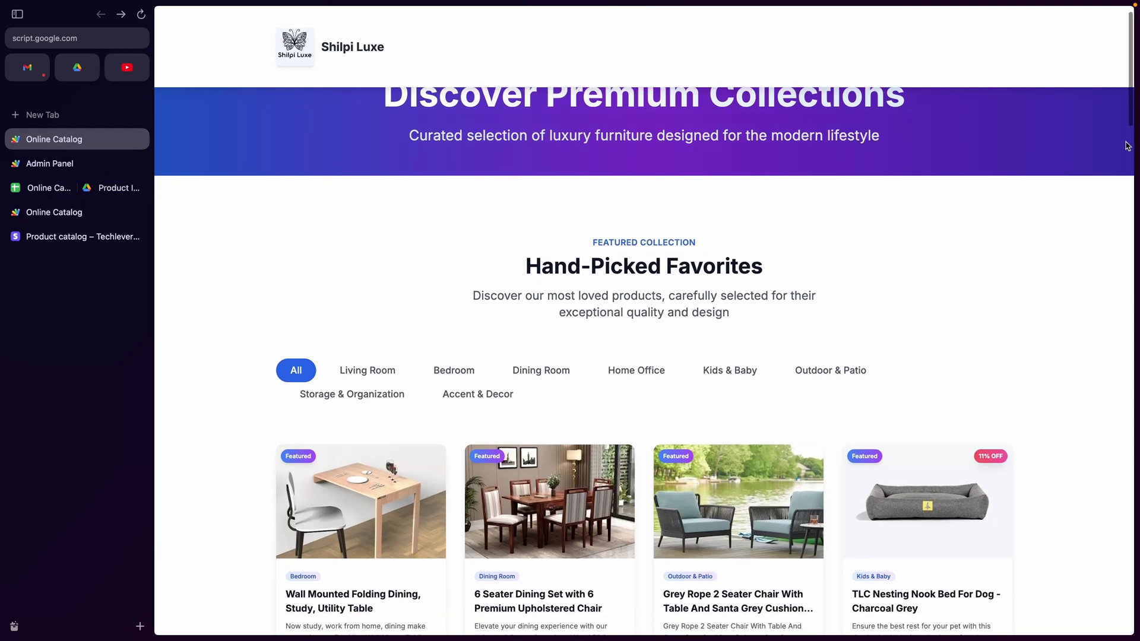
pyautogui.moveTo(1129, 96)
pyautogui.mouseDown()
pyautogui.moveTo(1130, 628)
pyautogui.moveTo(1121, 79)
pyautogui.mouseUp()
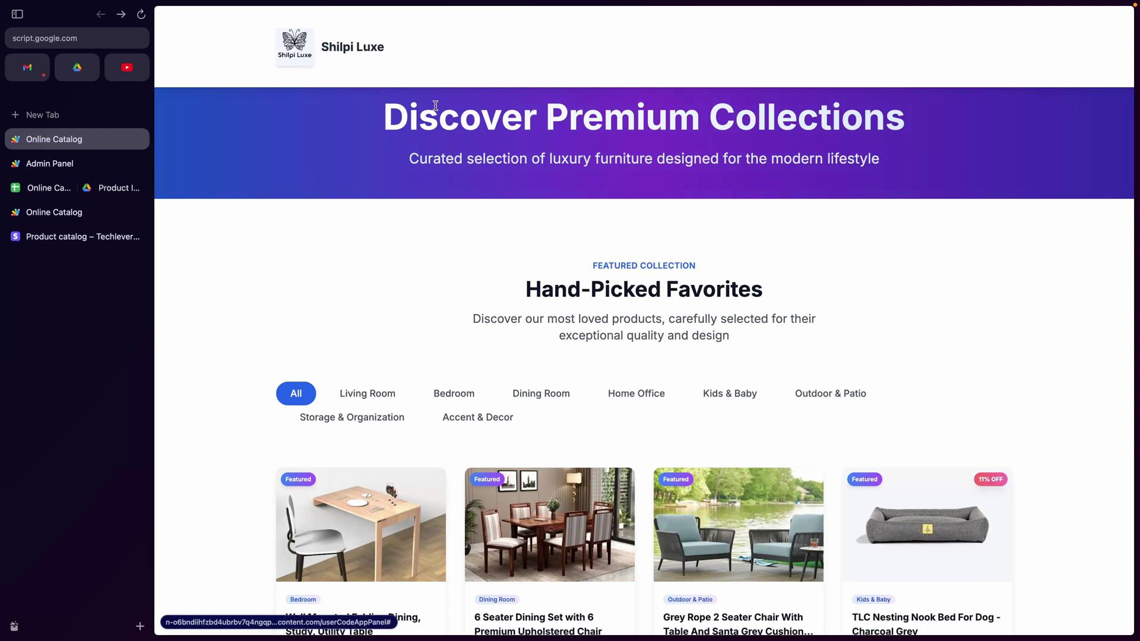
# Highlight the hero heading and the Hand-Picked Favorites description text.
pyautogui.moveTo(386, 117); pyautogui.dragTo(869, 227)
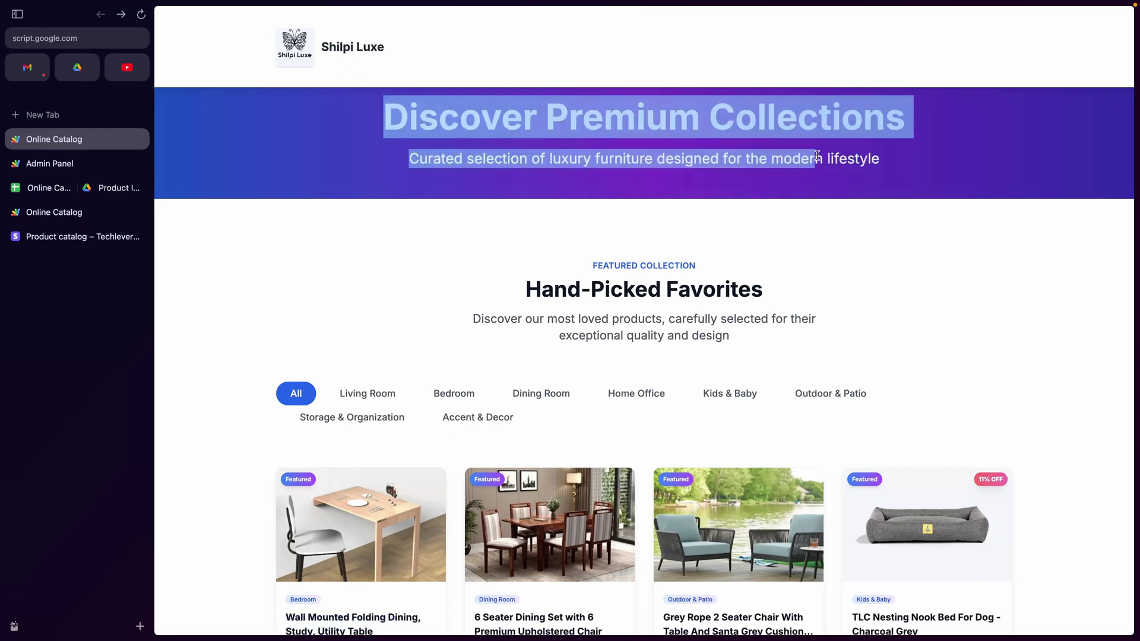
pyautogui.click(837, 246)
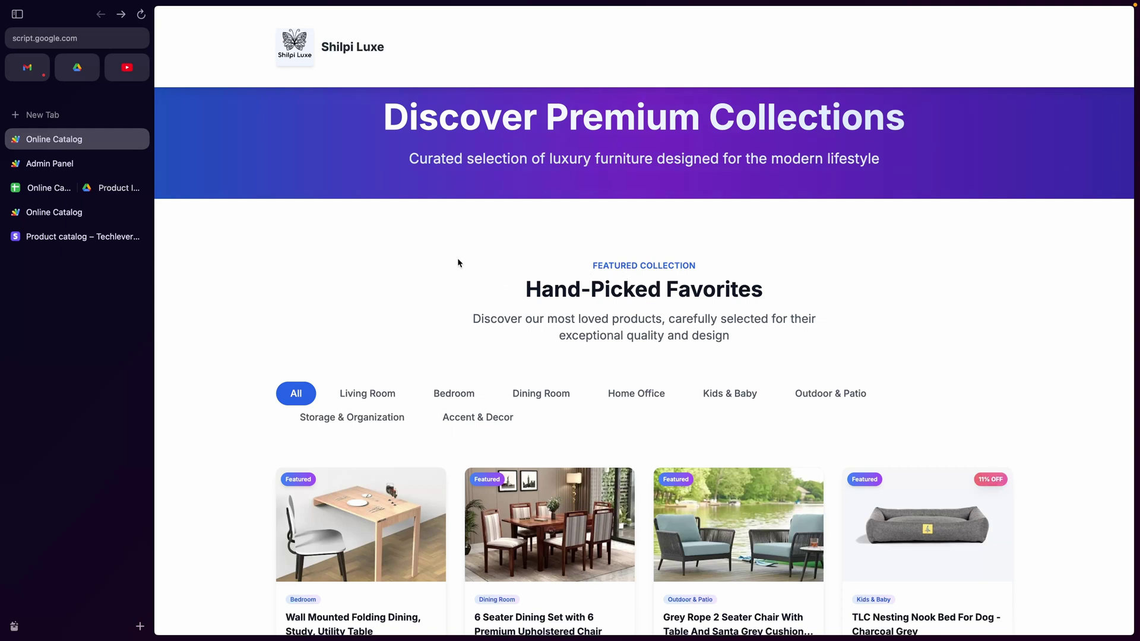
pyautogui.scroll(-1, 462, 260)
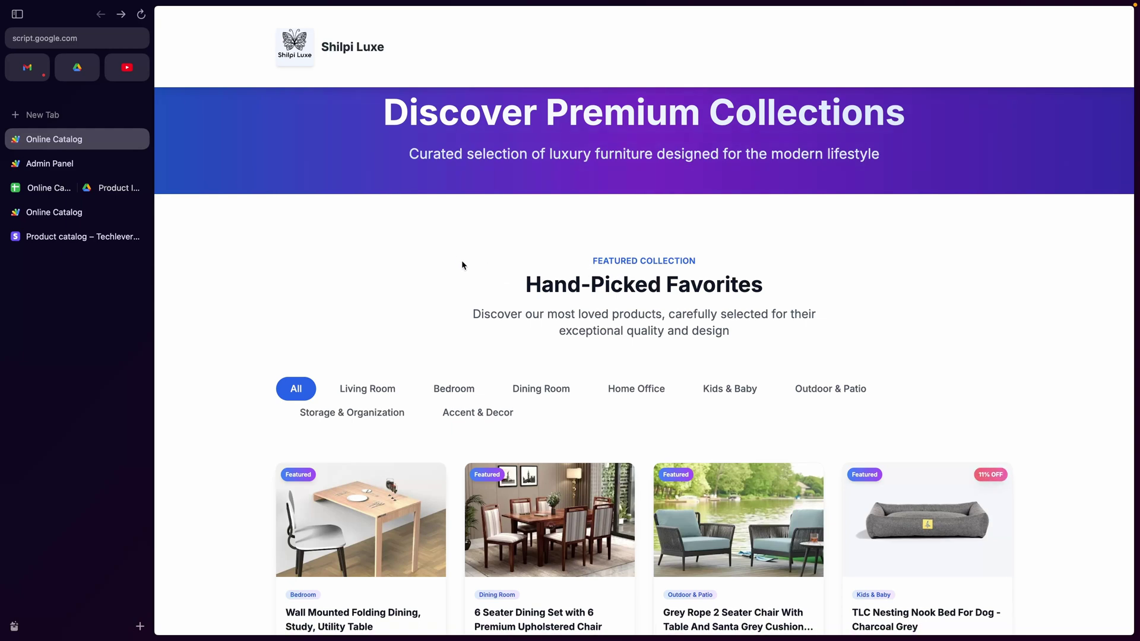
pyautogui.scroll(-1, 461, 260)
pyautogui.scroll(-1, 462, 261)
pyautogui.scroll(-1, 461, 260)
pyautogui.scroll(-2, 458, 254)
pyautogui.scroll(-1, 453, 247)
pyautogui.scroll(-1, 451, 247)
pyautogui.scroll(-1, 452, 247)
pyautogui.scroll(-1, 452, 241)
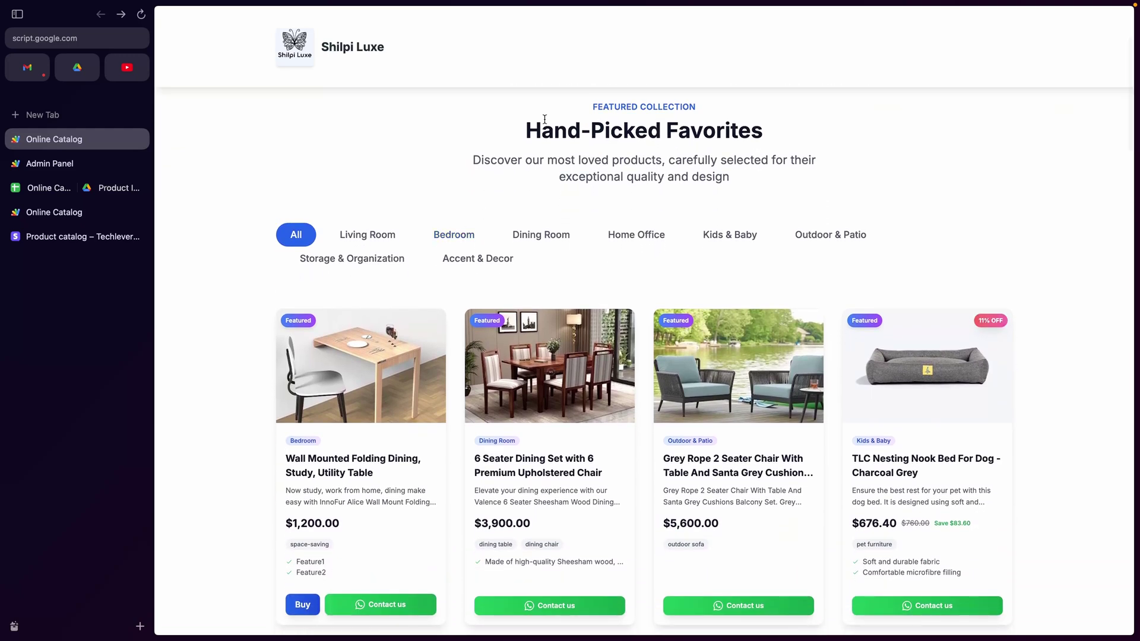
pyautogui.moveTo(526, 128); pyautogui.dragTo(737, 181)
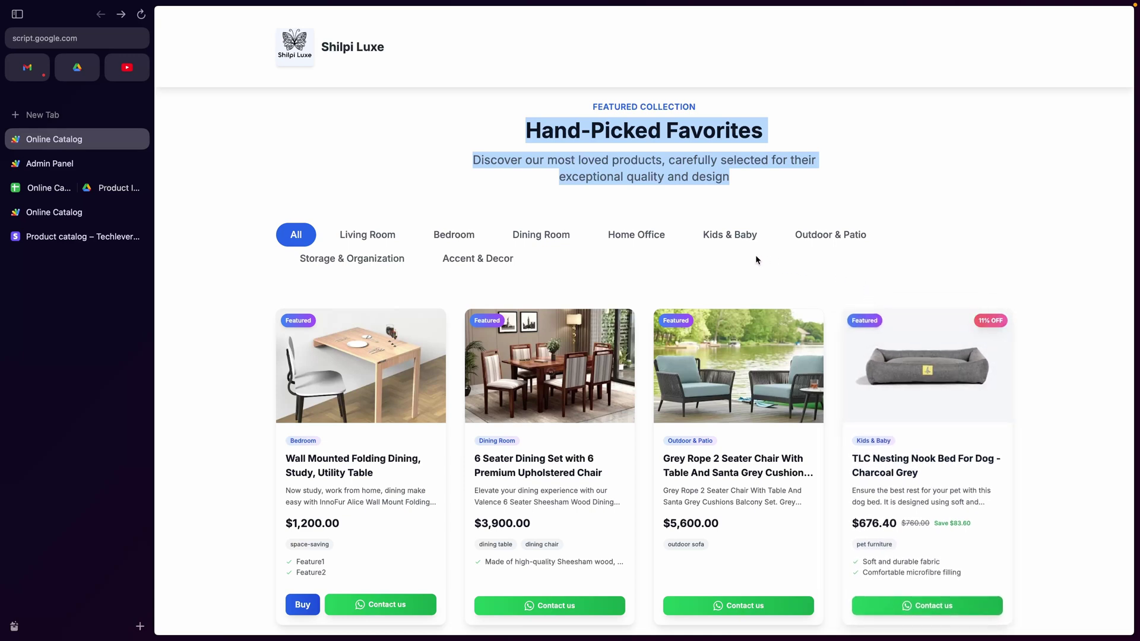
# Filter to Outdoor & Patio, open the Dark Brown Patio Dining Chairs, and start Buy Now checkout.
pyautogui.click(363, 237)
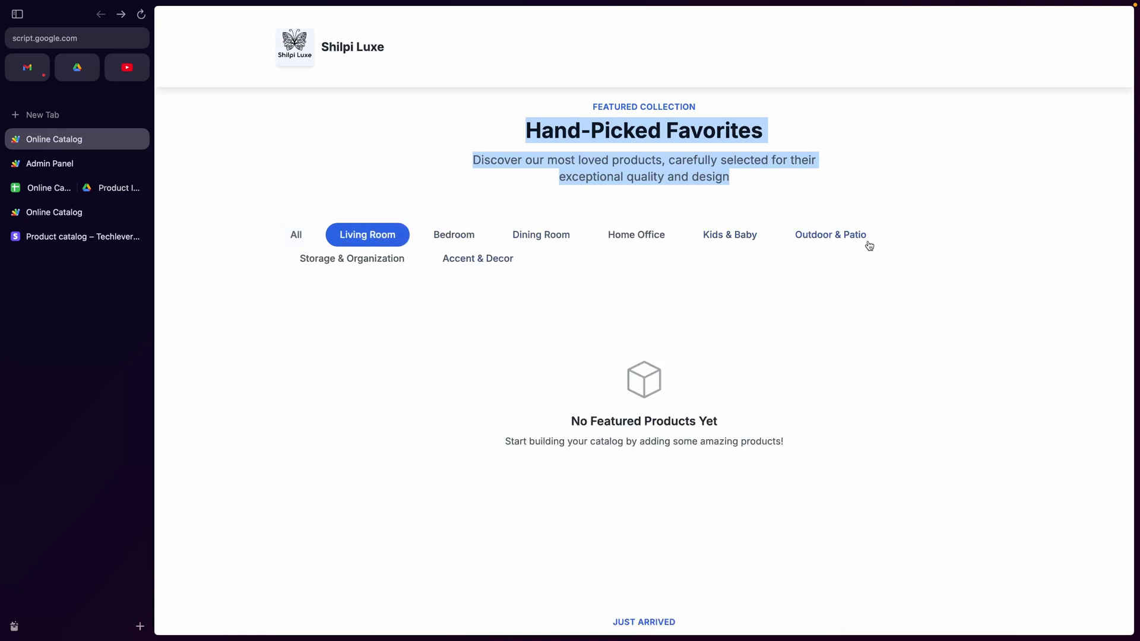
pyautogui.click(830, 235)
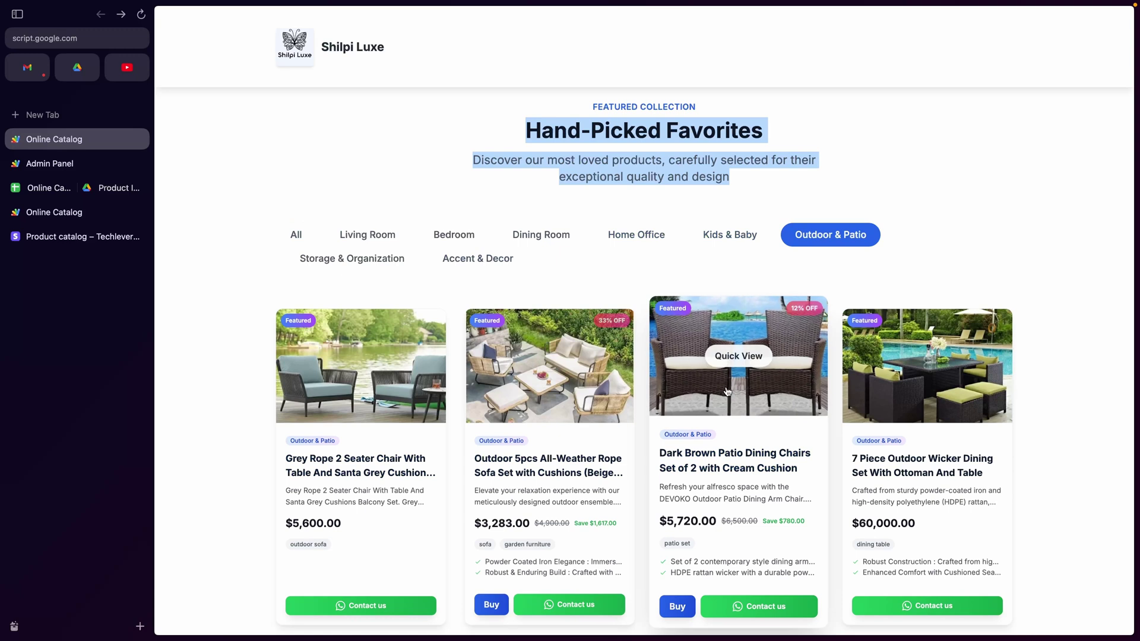
pyautogui.click(739, 357)
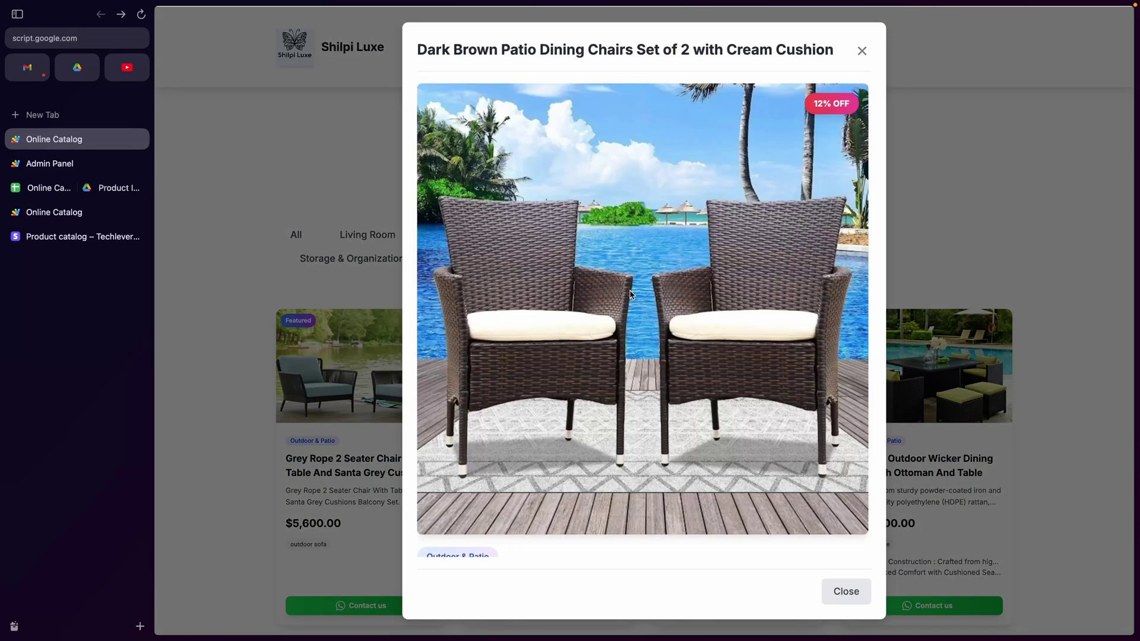
pyautogui.scroll(-3, 626, 300)
pyautogui.scroll(-3, 606, 357)
pyautogui.scroll(-3, 597, 392)
pyautogui.scroll(-2, 594, 408)
pyautogui.scroll(-2, 594, 409)
pyautogui.scroll(-2, 593, 408)
pyautogui.scroll(-3, 594, 408)
pyautogui.scroll(-3, 593, 408)
pyautogui.scroll(-1, 594, 409)
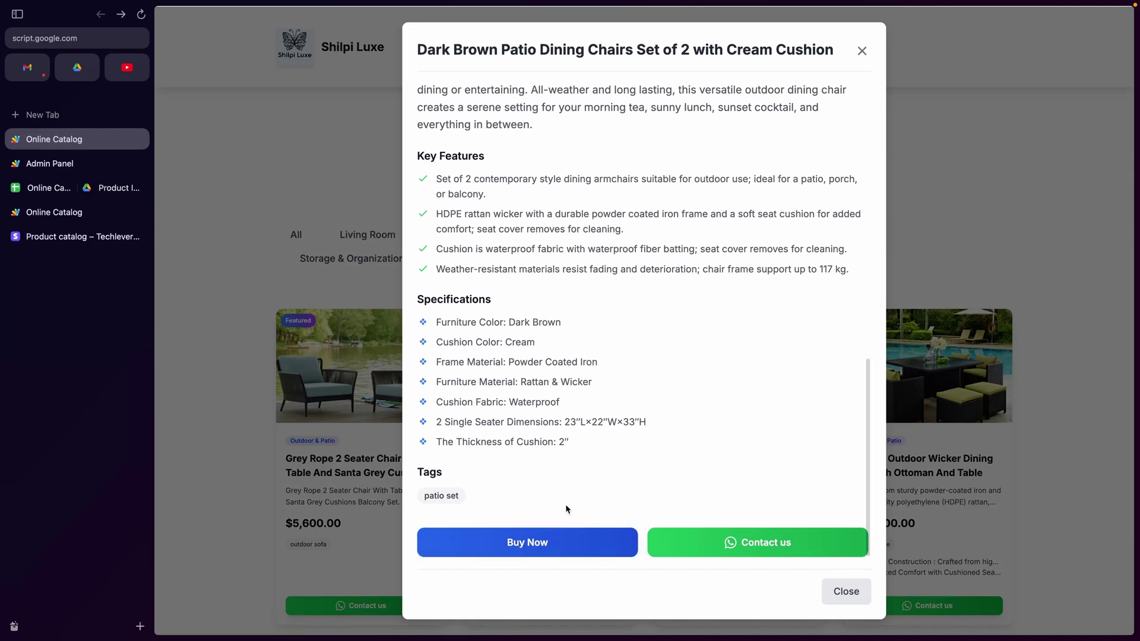
pyautogui.click(555, 546)
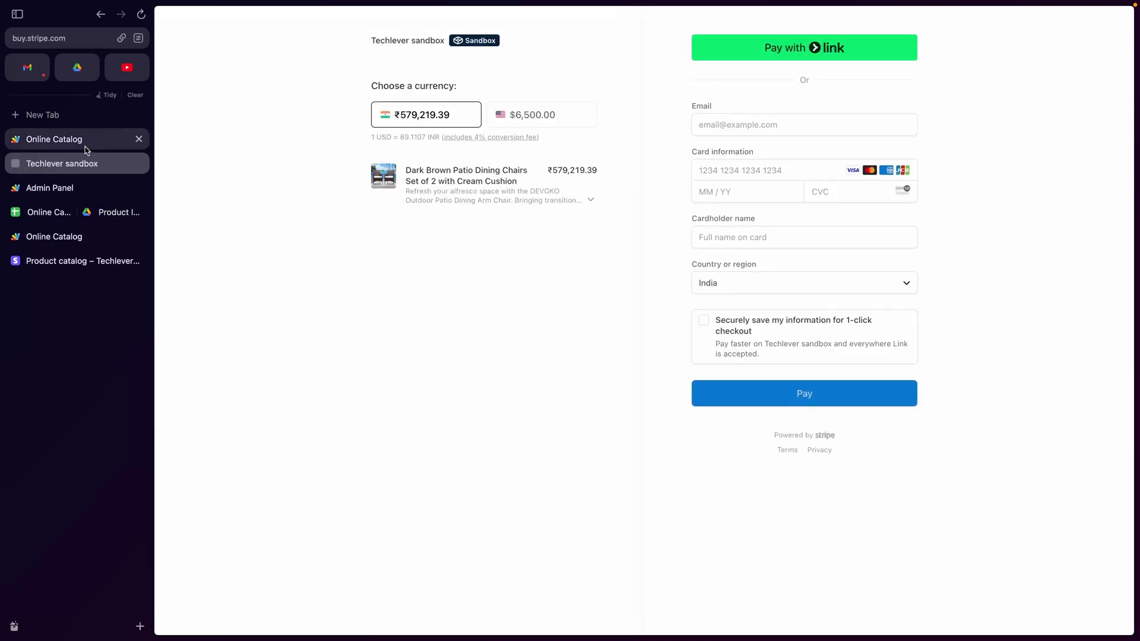
pyautogui.click(53, 140)
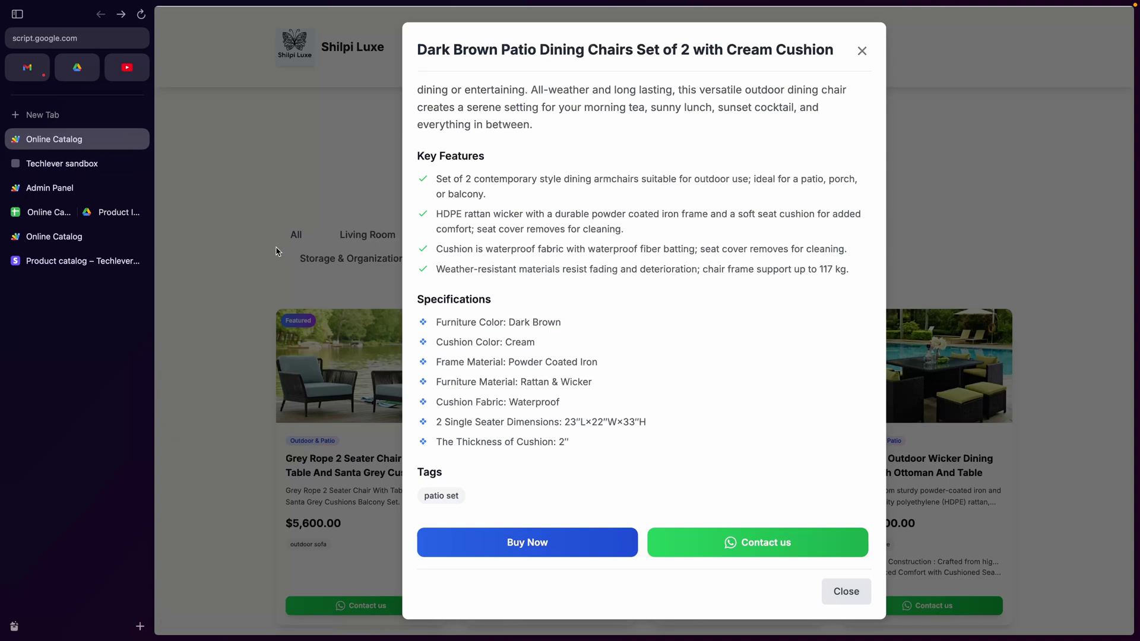
# Close the Dark Brown Patio Dining Chairs details modal.
pyautogui.click(294, 252)
pyautogui.scroll(-1, 405, 418)
pyautogui.scroll(-5, 405, 418)
pyautogui.scroll(-2, 405, 418)
pyautogui.scroll(-2, 405, 419)
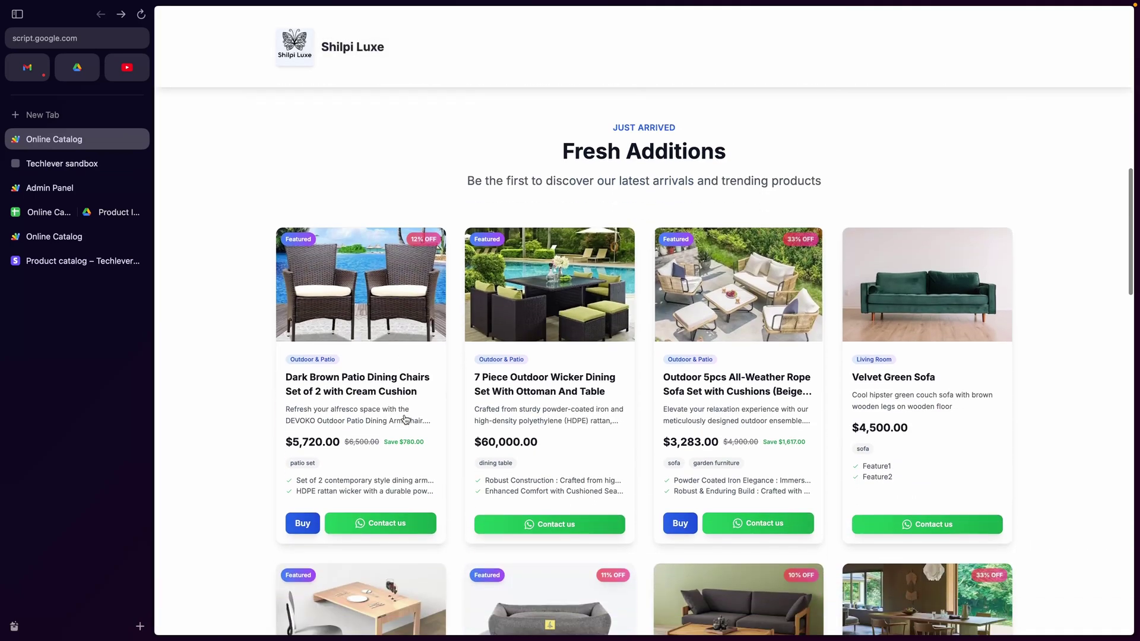
pyautogui.scroll(-1, 405, 419)
pyautogui.scroll(-2, 405, 418)
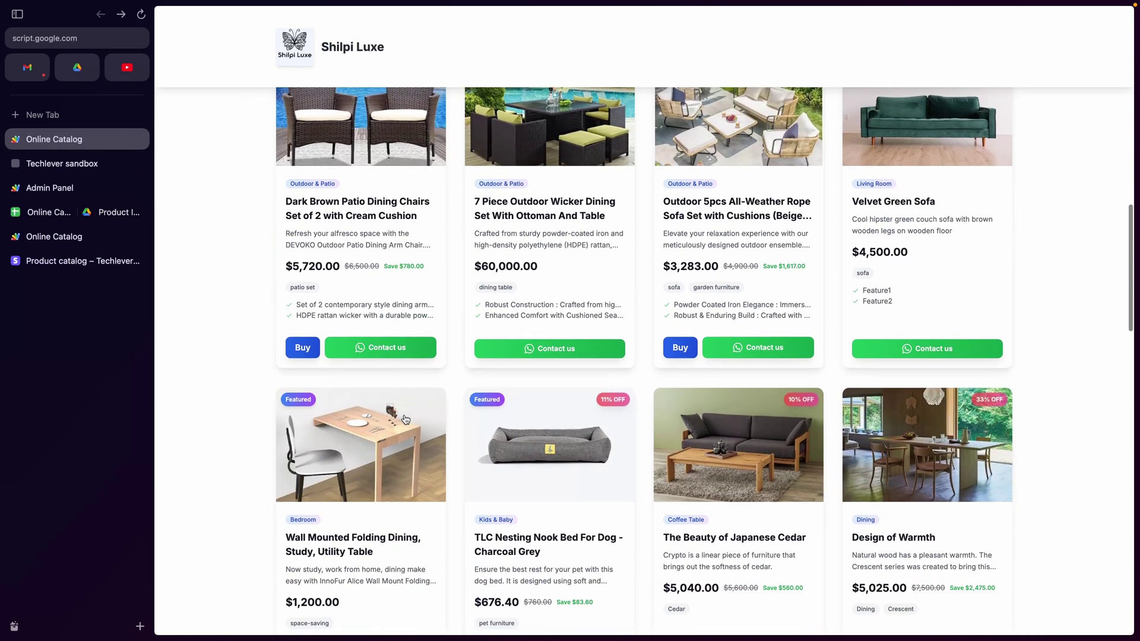
pyautogui.scroll(-2, 405, 419)
pyautogui.scroll(4, 405, 418)
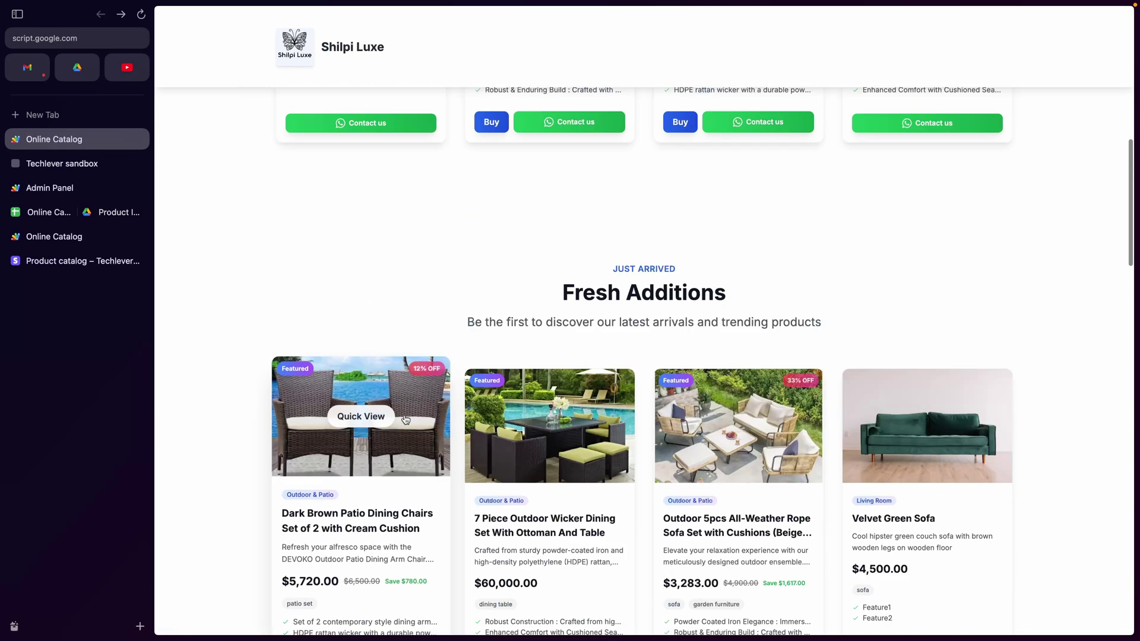
pyautogui.scroll(-7, 406, 418)
pyautogui.scroll(-3, 396, 405)
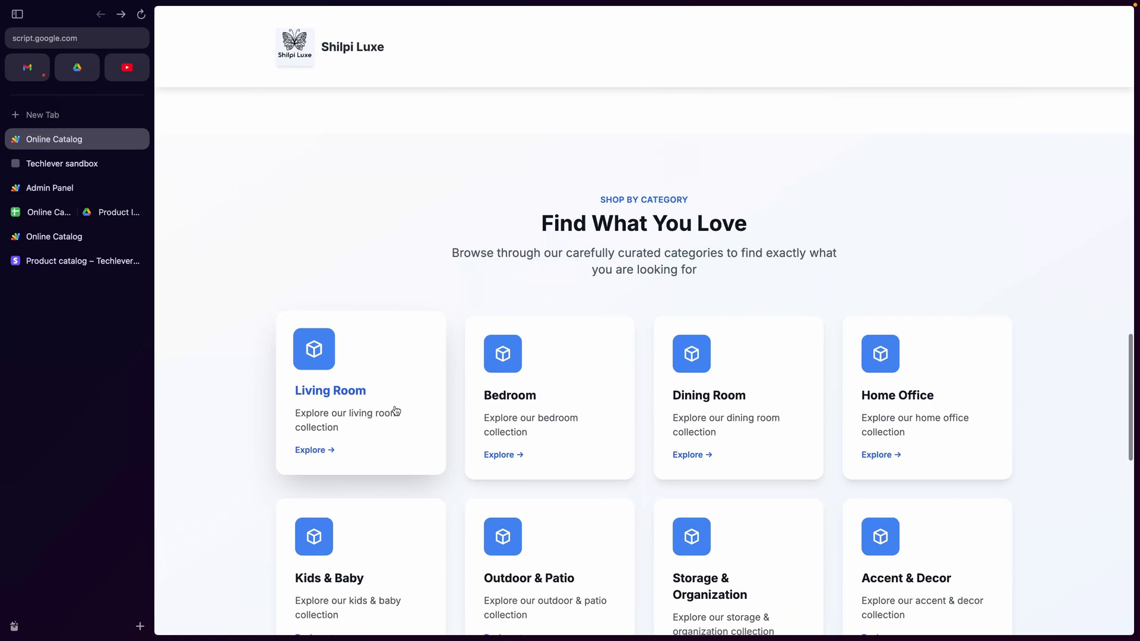
pyautogui.scroll(-1, 396, 404)
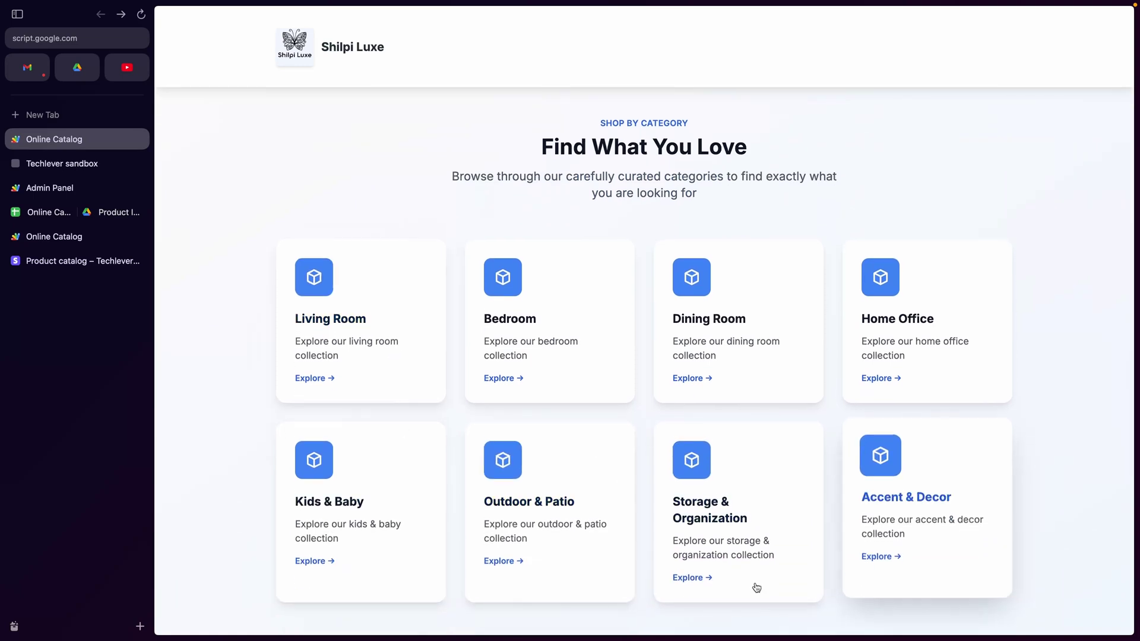
# Browse the Outdoor & Patio category, then Dining Room, then the Dining Table tag page.
pyautogui.click(491, 556)
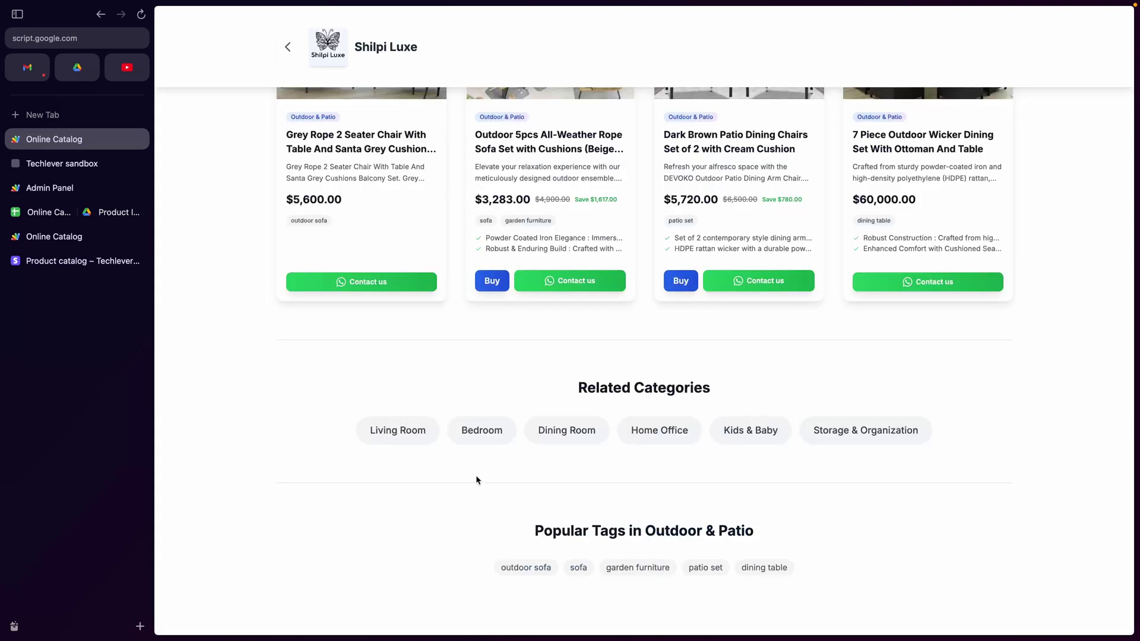
pyautogui.scroll(4, 479, 470)
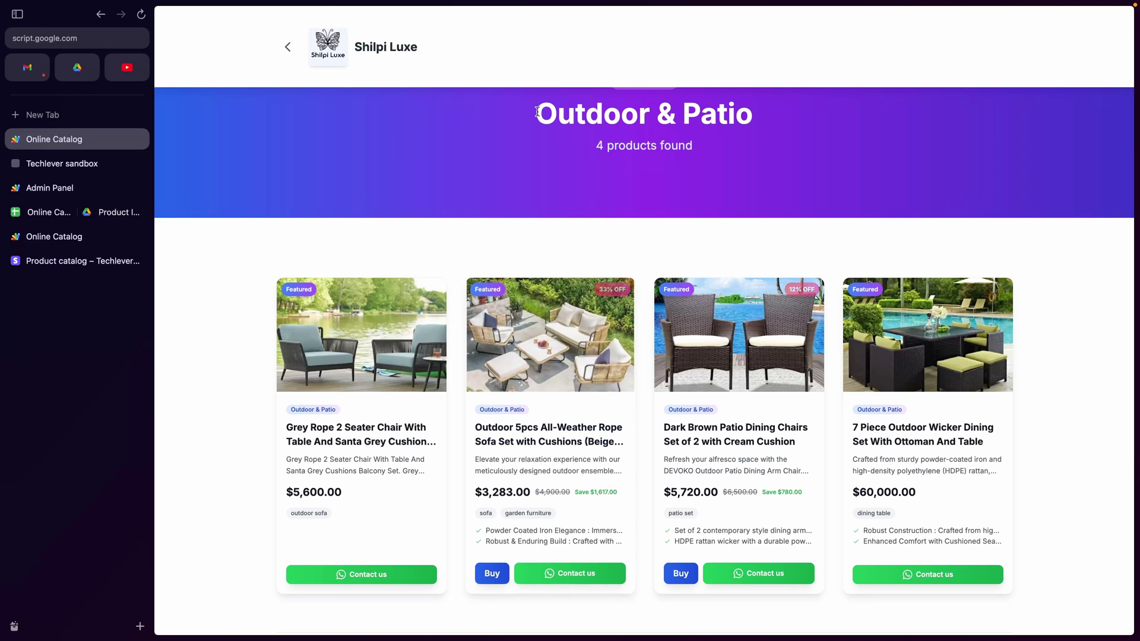
pyautogui.scroll(1, 538, 158)
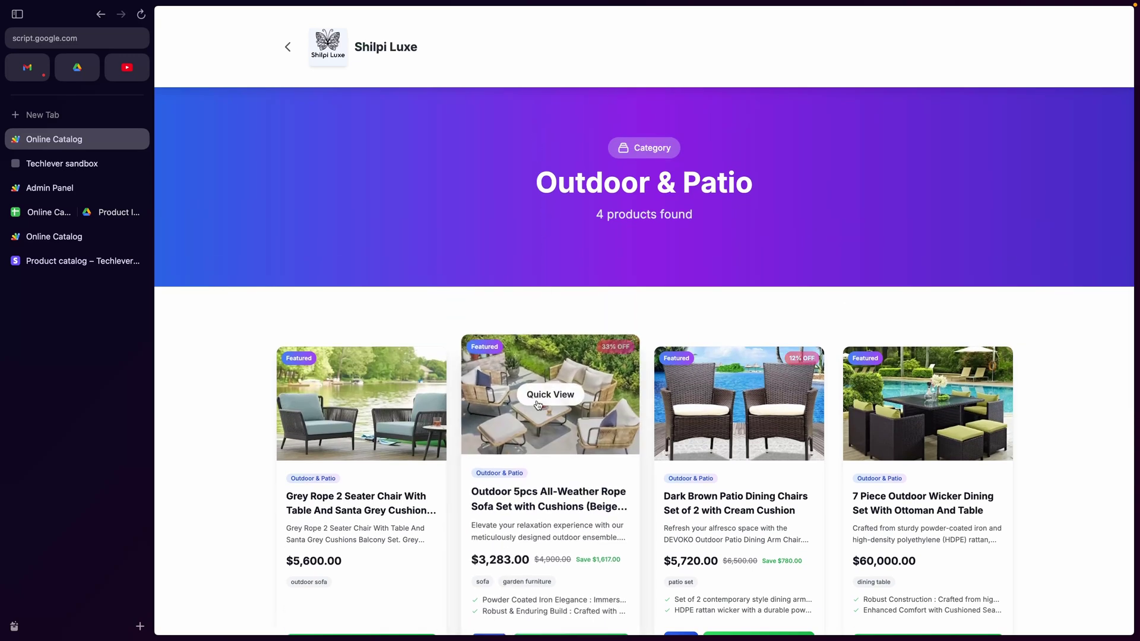
pyautogui.scroll(-1, 533, 428)
pyautogui.scroll(-3, 533, 428)
pyautogui.scroll(-3, 529, 419)
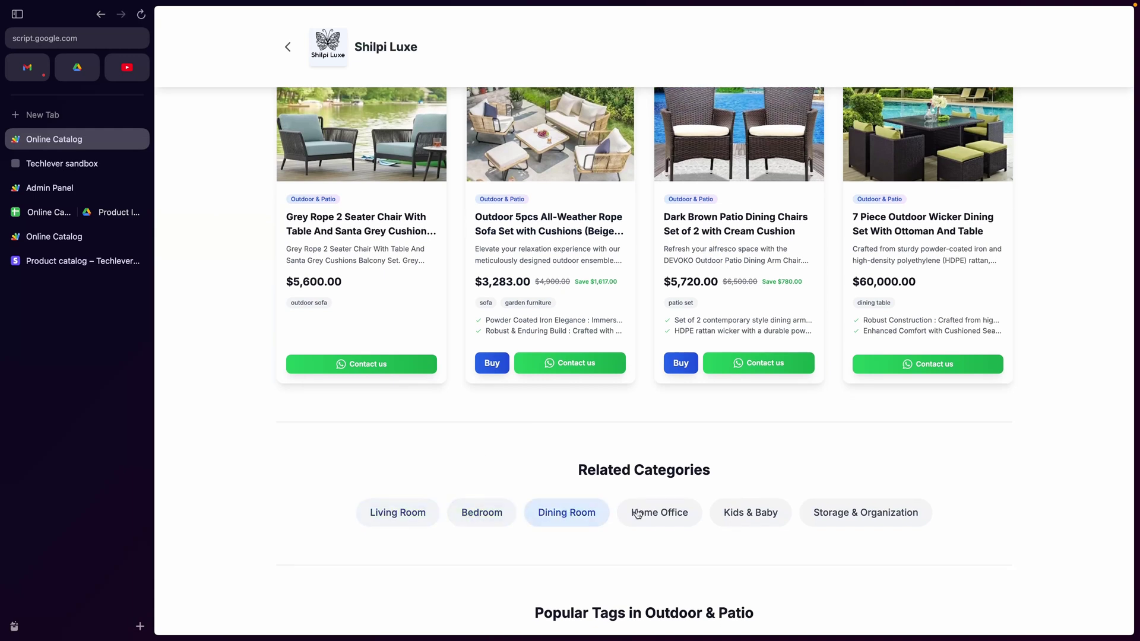
pyautogui.click(568, 515)
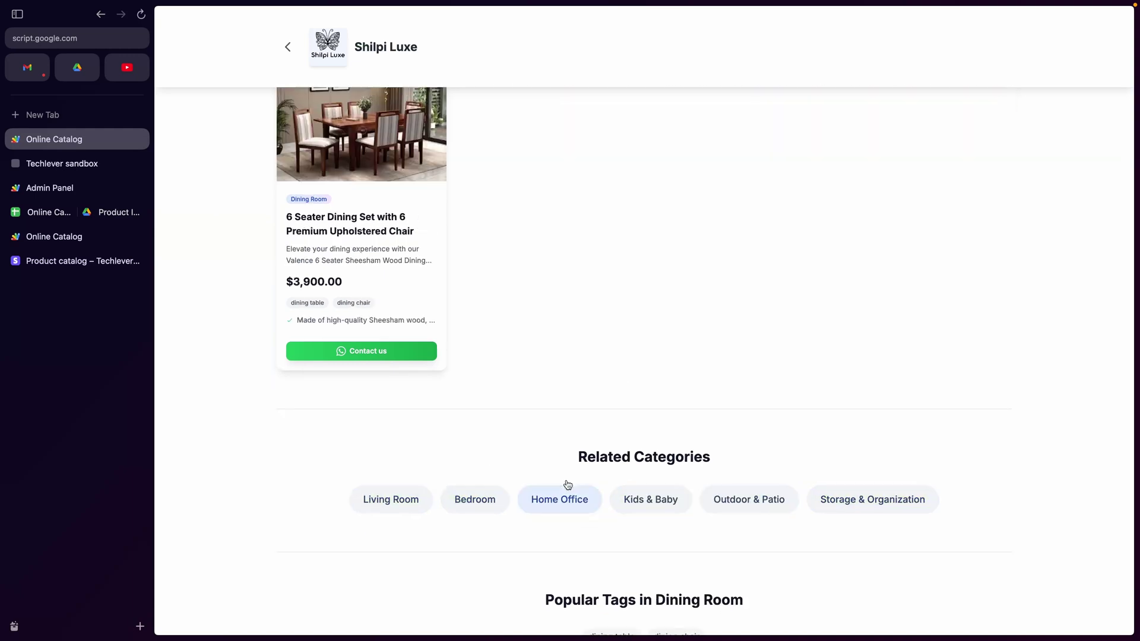
pyautogui.scroll(2, 498, 327)
pyautogui.scroll(2, 494, 336)
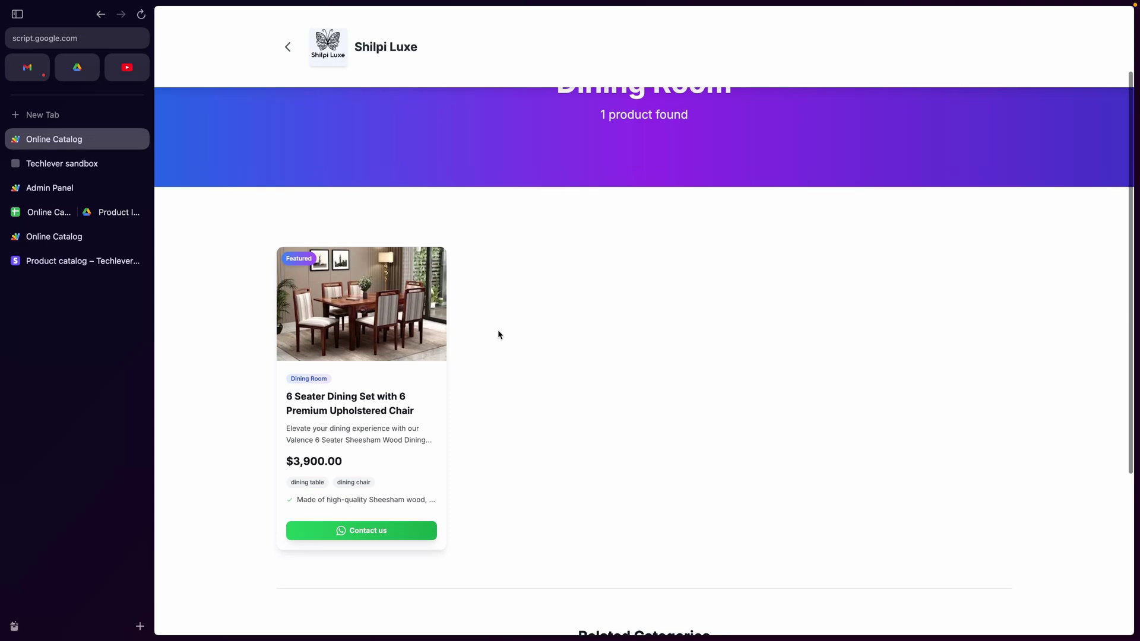
pyautogui.scroll(2, 494, 325)
pyautogui.scroll(1, 495, 325)
pyautogui.scroll(3, 493, 332)
pyautogui.scroll(-5, 493, 332)
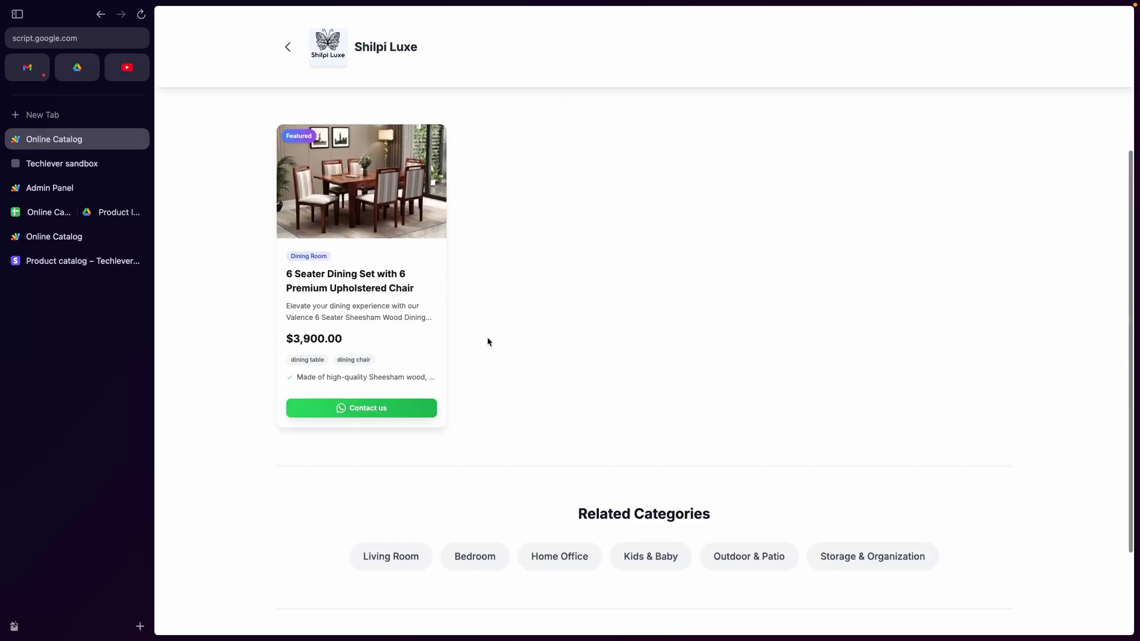
pyautogui.scroll(-1, 485, 338)
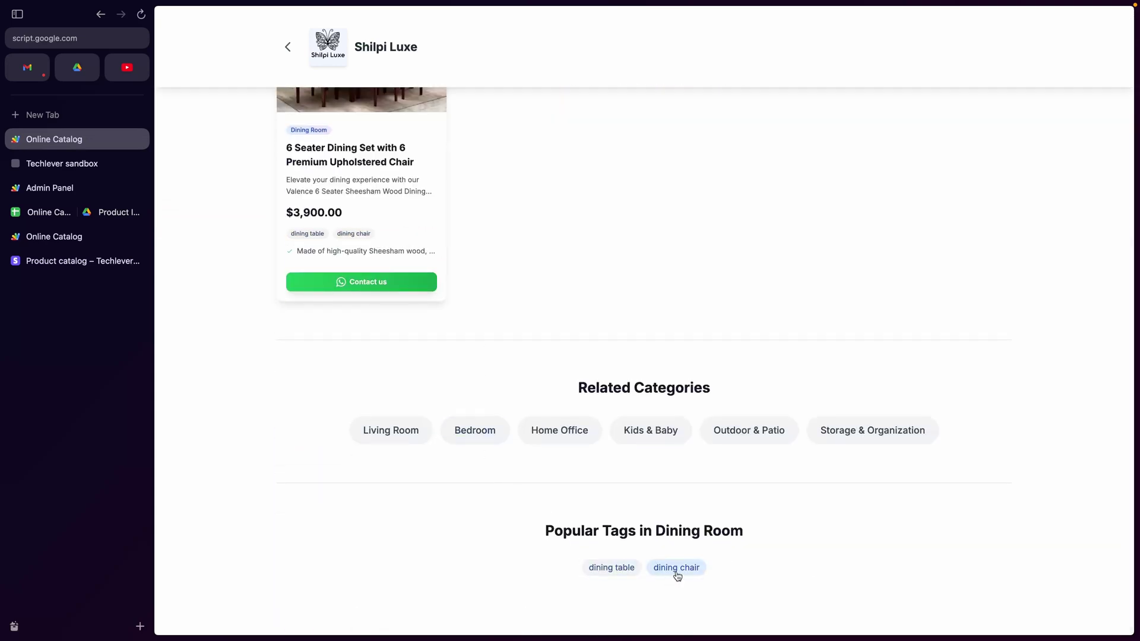
pyautogui.click(619, 570)
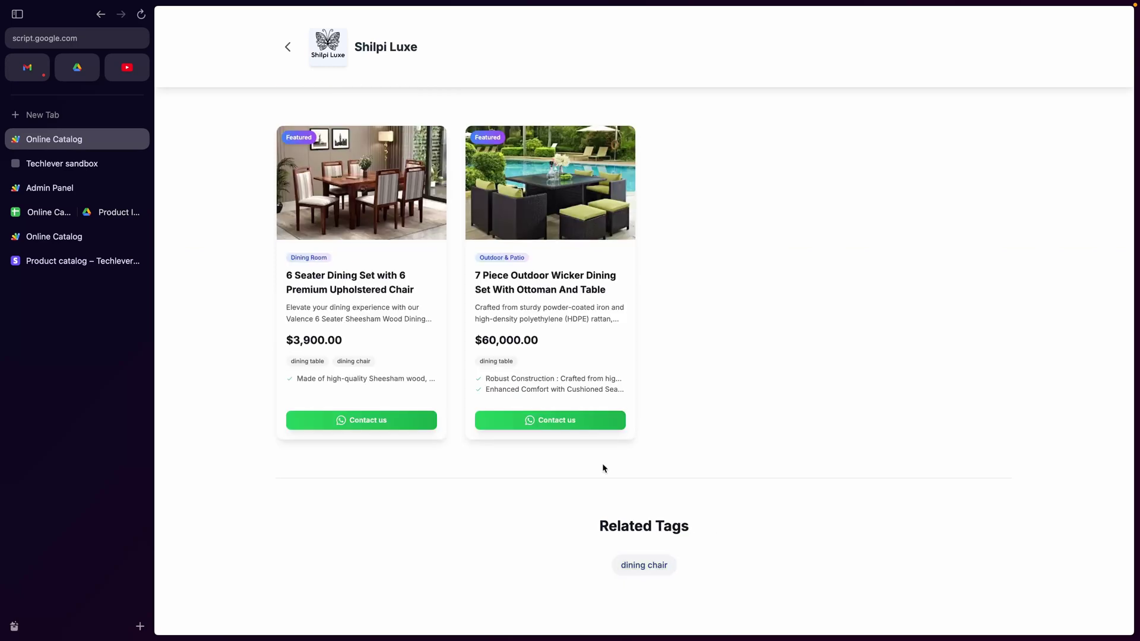
pyautogui.scroll(3, 715, 356)
pyautogui.scroll(3, 627, 282)
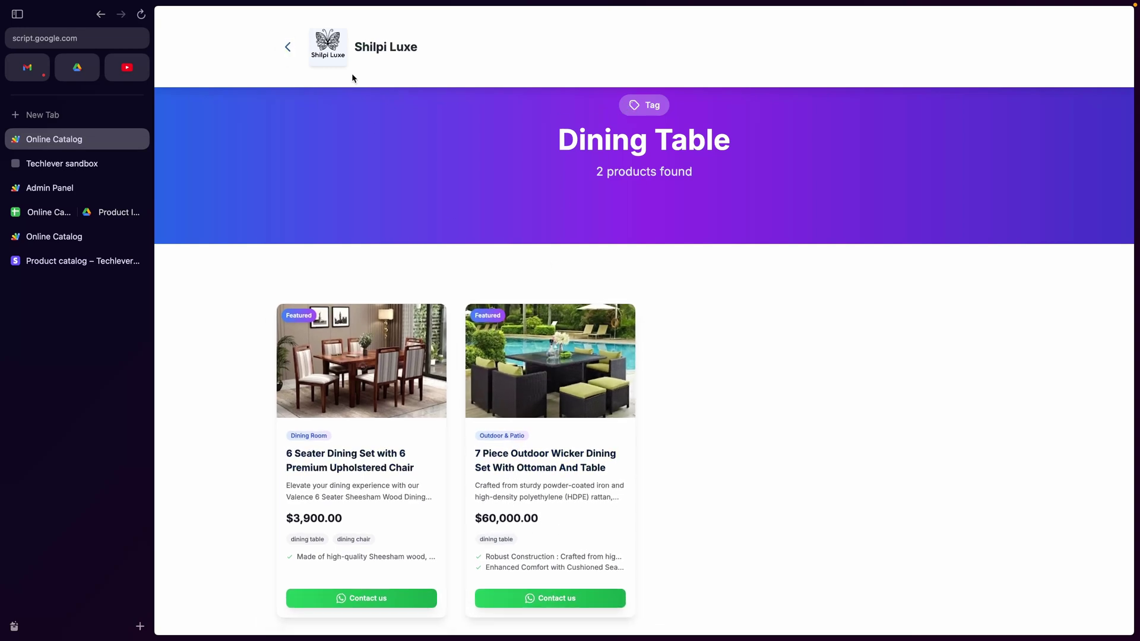
pyautogui.scroll(-5, 492, 310)
pyautogui.scroll(-2, 492, 310)
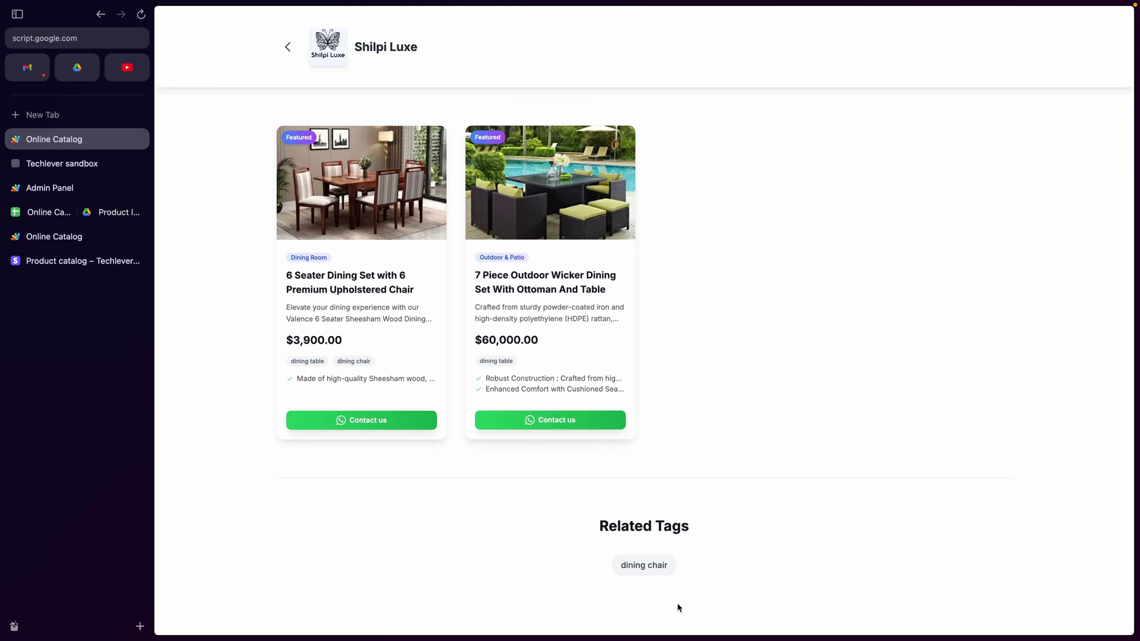
# From the home page, open the About and Terms and Conditions pages, then return.
pyautogui.click(287, 47)
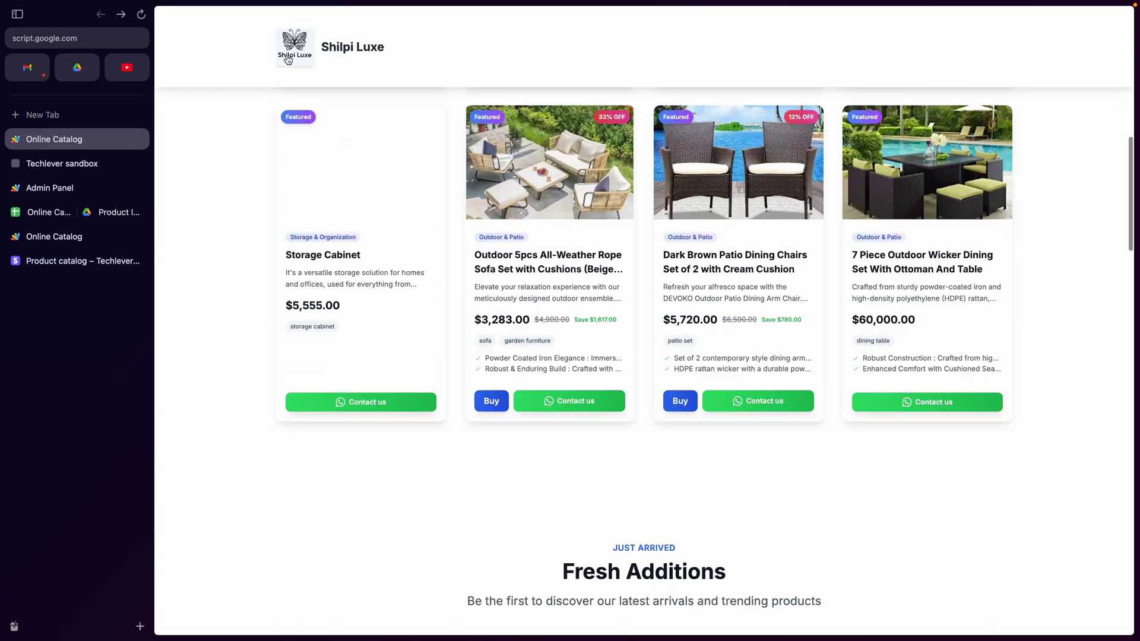
pyautogui.scroll(-5, 222, 292)
pyautogui.scroll(-8, 242, 304)
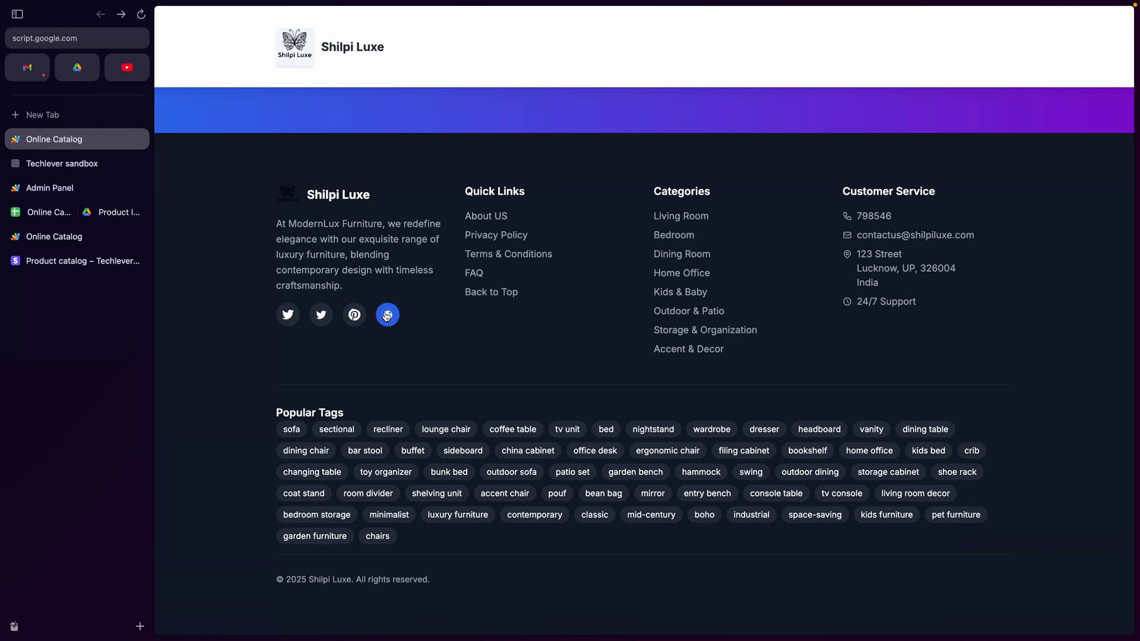
pyautogui.moveTo(837, 190); pyautogui.dragTo(903, 312)
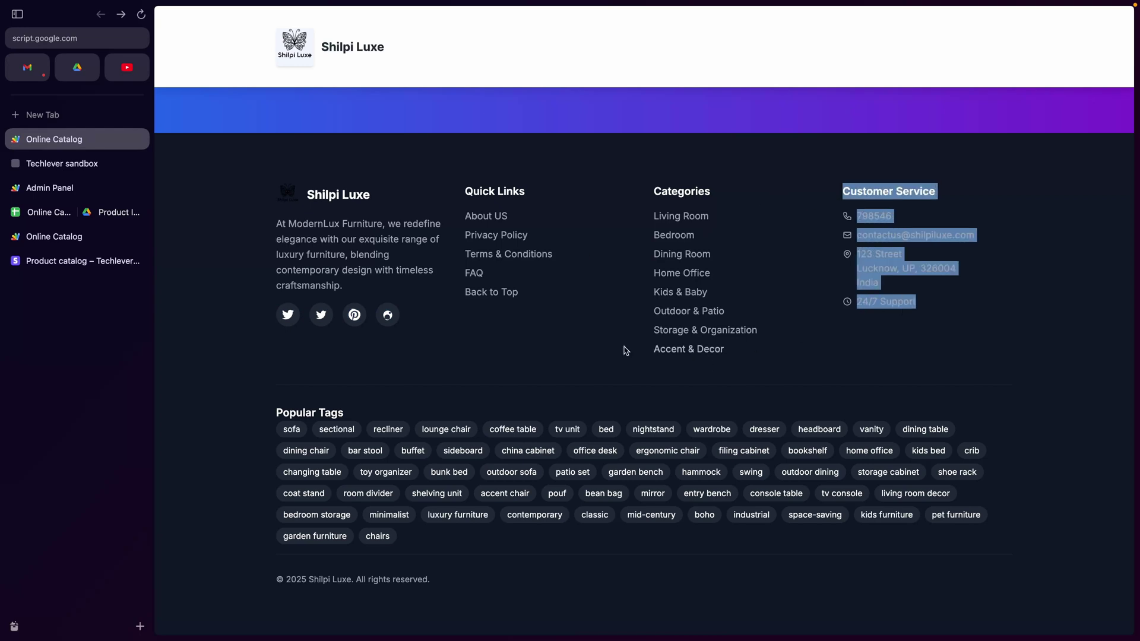
pyautogui.click(602, 347)
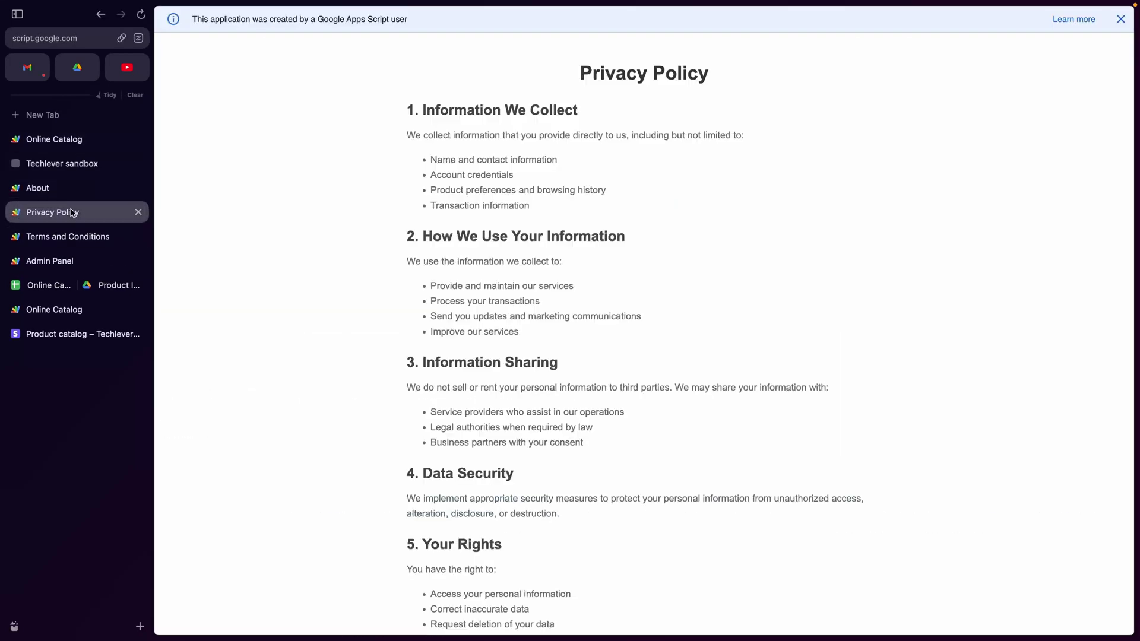
pyautogui.click(70, 237)
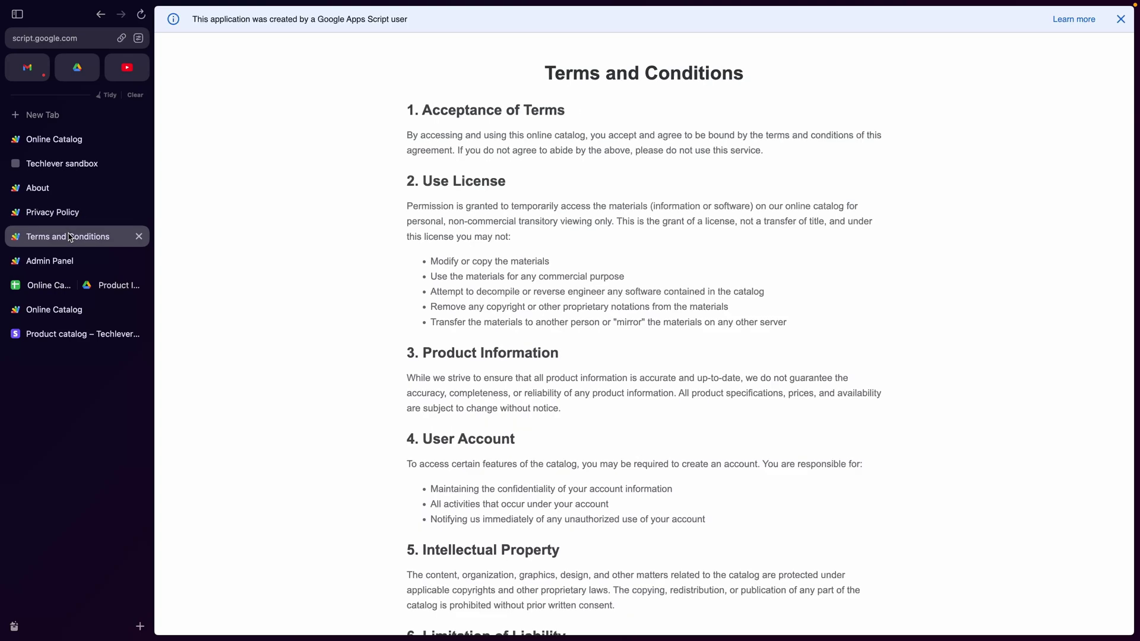
pyautogui.click(62, 139)
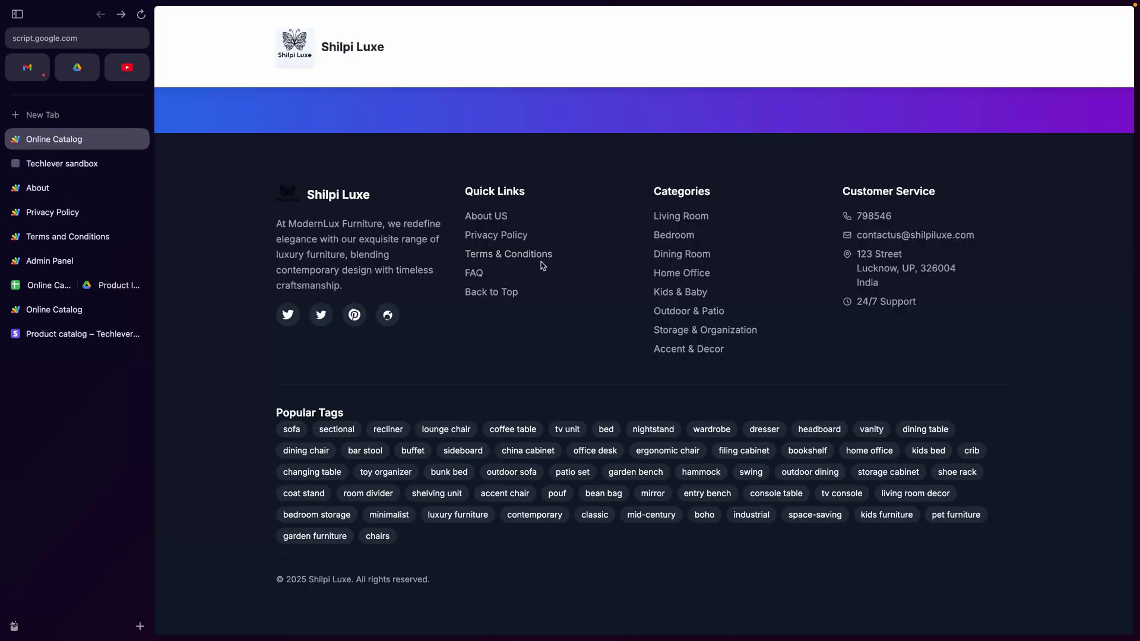
pyautogui.scroll(3, 548, 302)
pyautogui.click(555, 302)
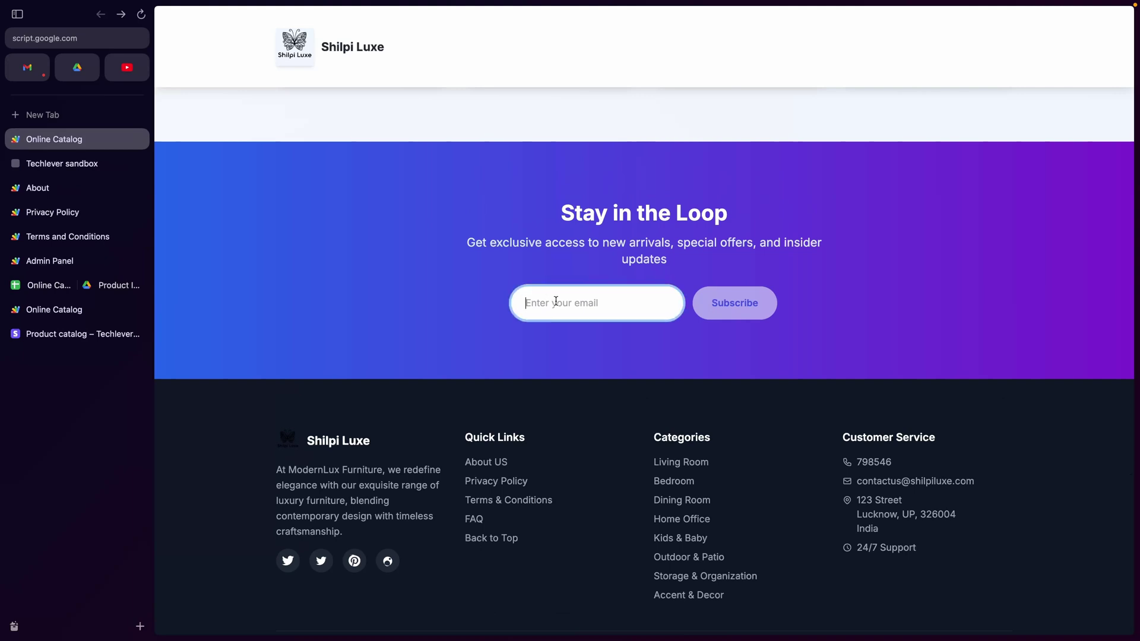
pyautogui.write('xyz@gmail.com')
pyautogui.press('Return')
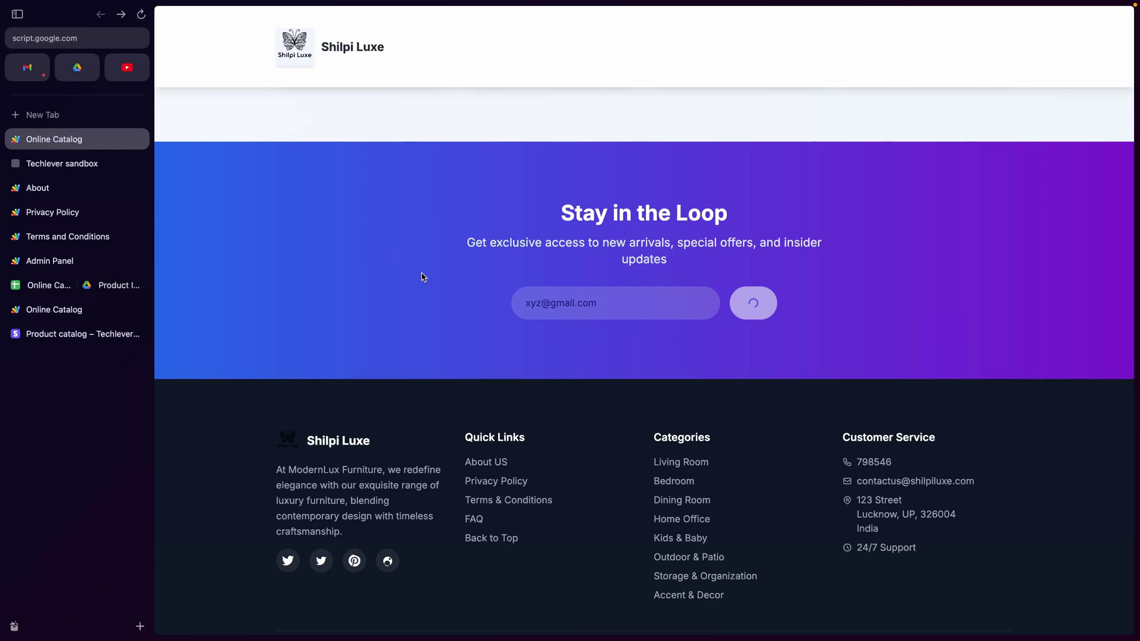
pyautogui.click(41, 285)
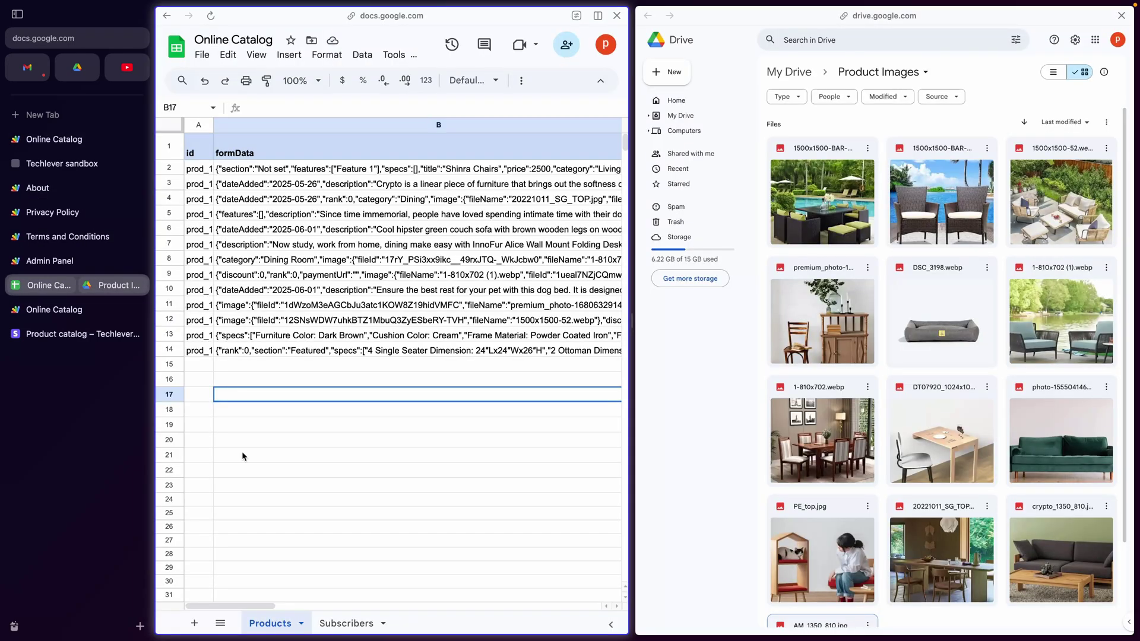
pyautogui.click(346, 624)
pyautogui.click(240, 207)
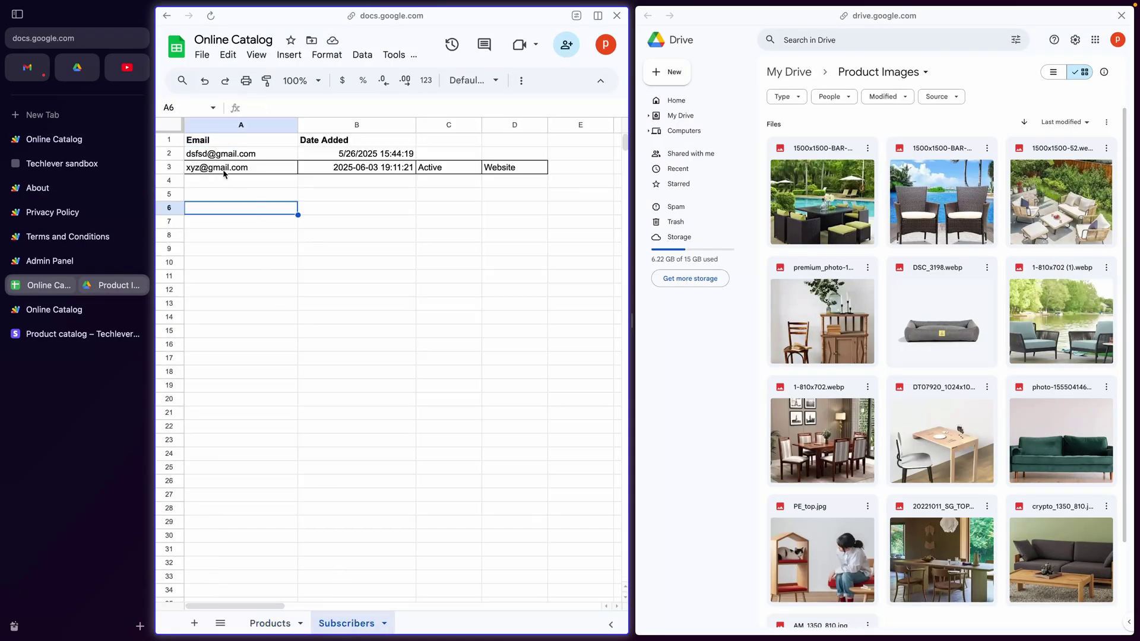
pyautogui.moveTo(231, 167); pyautogui.dragTo(503, 168)
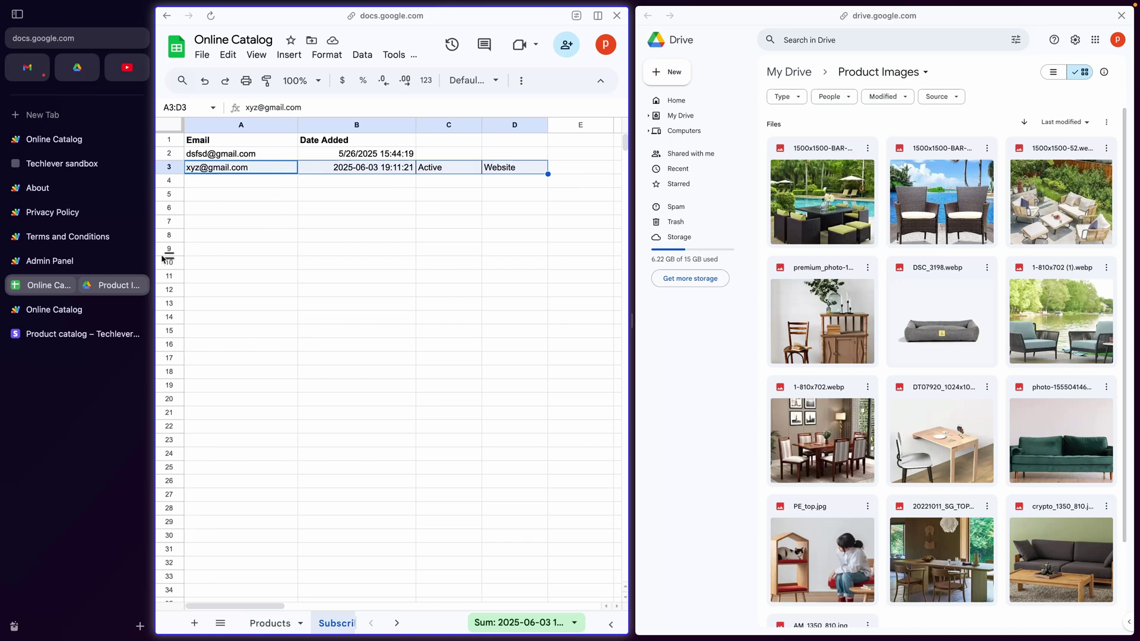
pyautogui.click(54, 139)
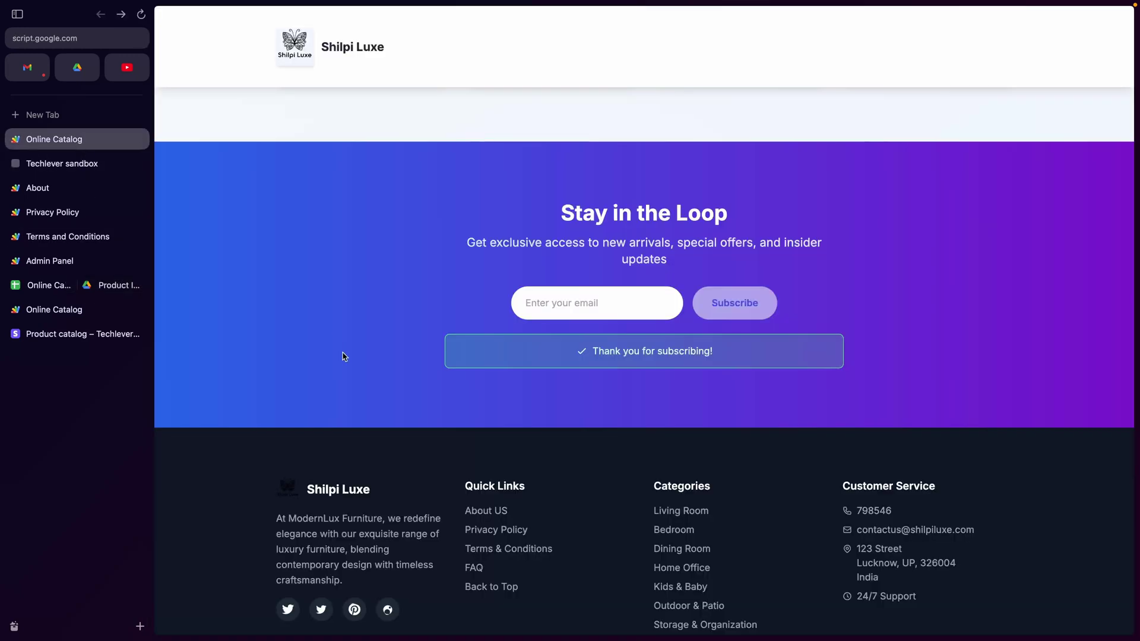
pyautogui.scroll(10, 348, 374)
pyautogui.scroll(10, 347, 392)
pyautogui.scroll(10, 268, 311)
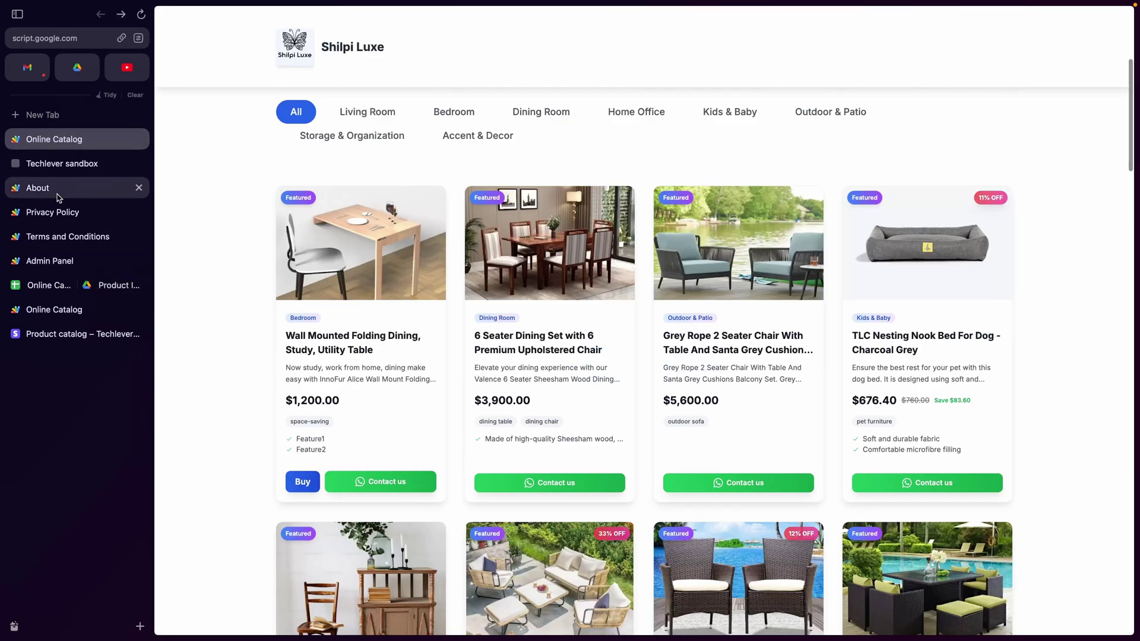
# Review the admin Products list, highlighting the last product's date added.
pyautogui.click(49, 261)
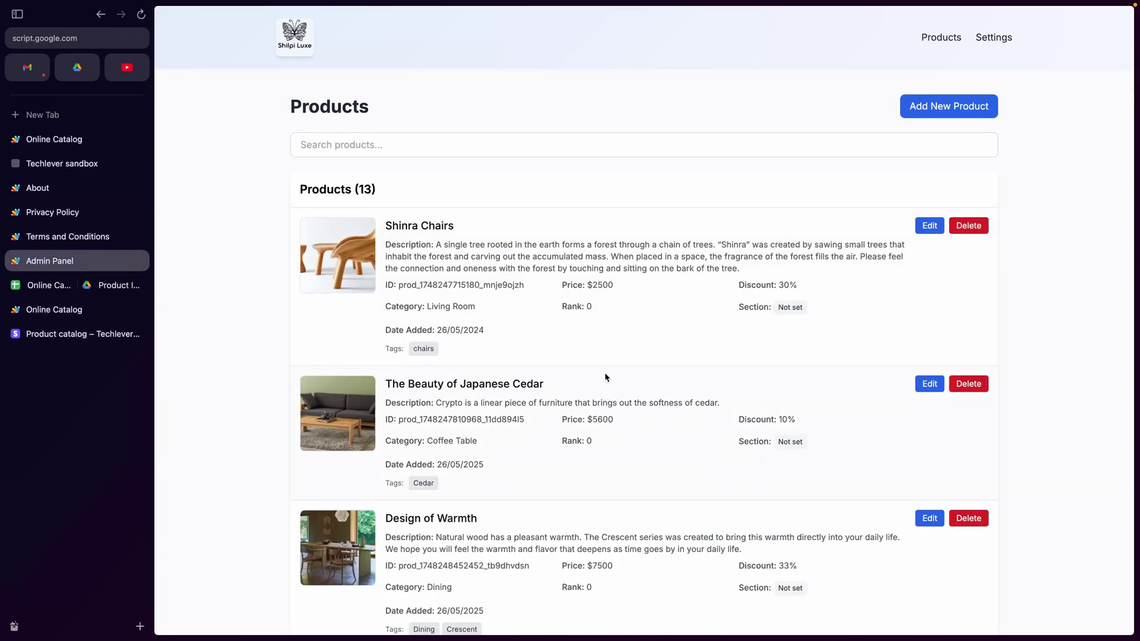
pyautogui.scroll(-1, 589, 370)
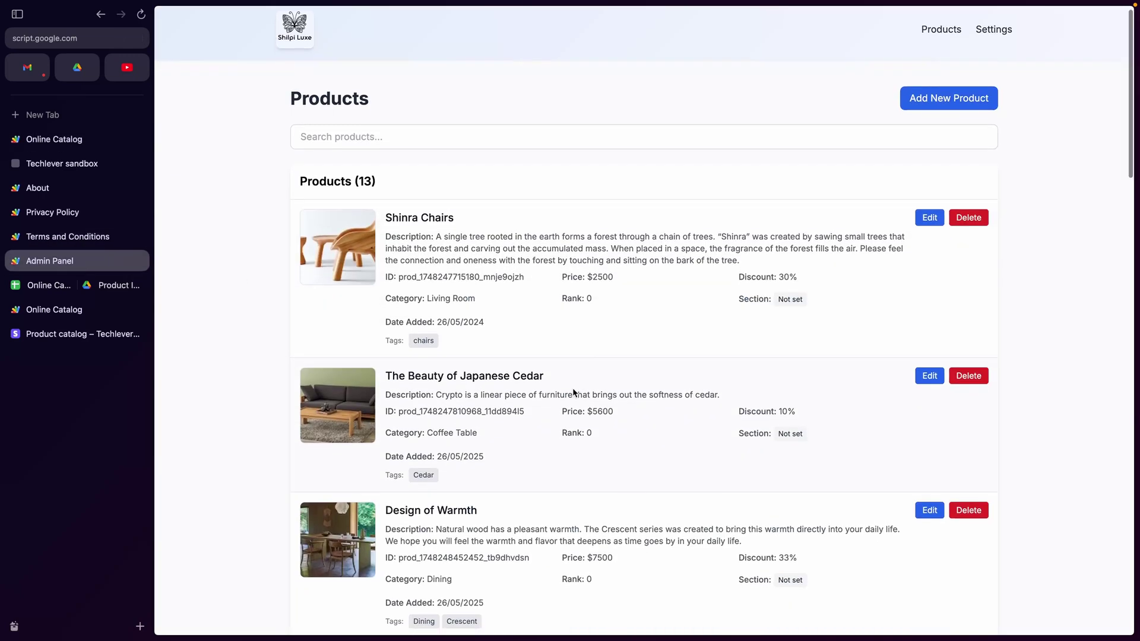
pyautogui.scroll(-2, 579, 383)
pyautogui.scroll(-3, 565, 412)
pyautogui.scroll(-5, 566, 412)
pyautogui.scroll(-3, 562, 428)
pyautogui.scroll(-5, 558, 429)
pyautogui.scroll(-2, 559, 429)
pyautogui.scroll(-4, 559, 428)
pyautogui.scroll(10, 558, 428)
pyautogui.scroll(10, 561, 434)
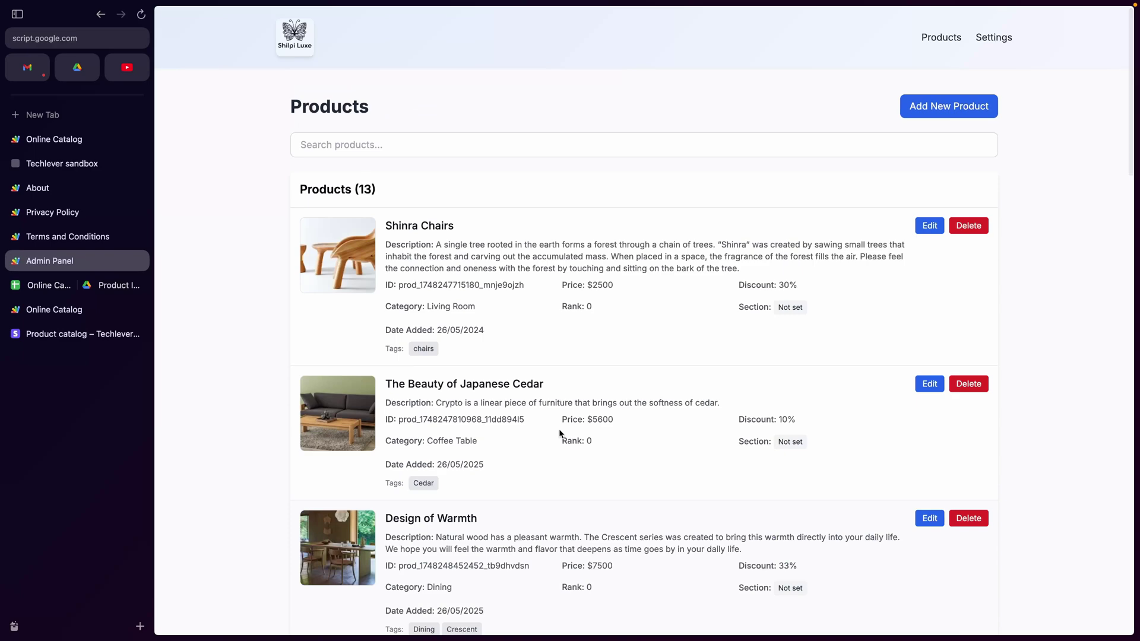
pyautogui.scroll(-5, 558, 434)
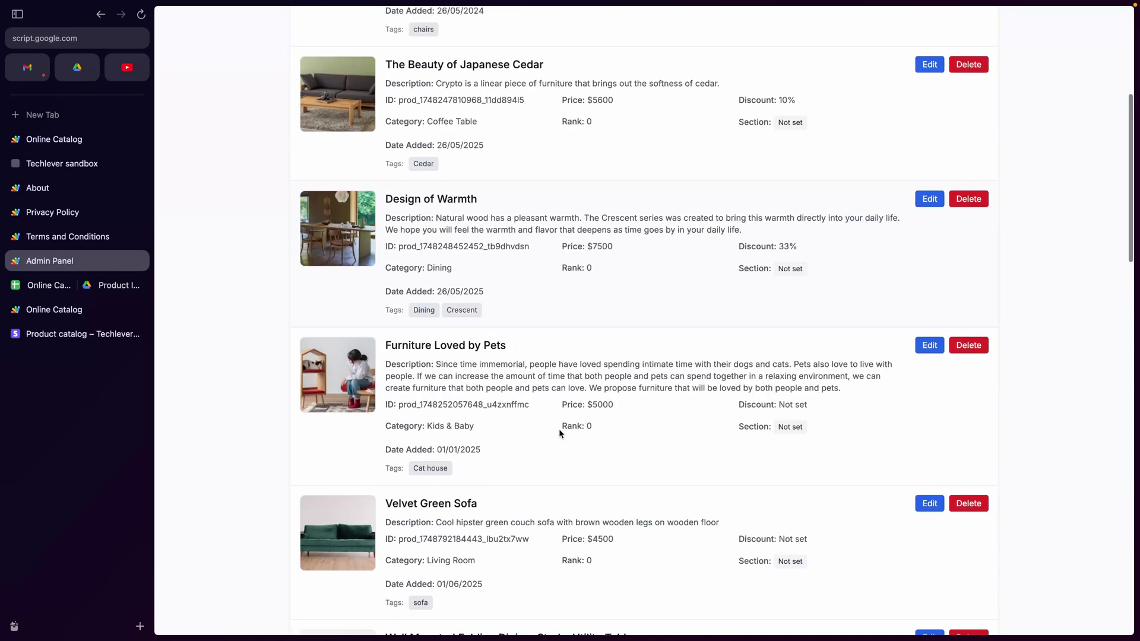
pyautogui.scroll(-6, 558, 429)
pyautogui.scroll(-3, 559, 429)
pyautogui.scroll(-2, 558, 428)
pyautogui.scroll(-2, 511, 475)
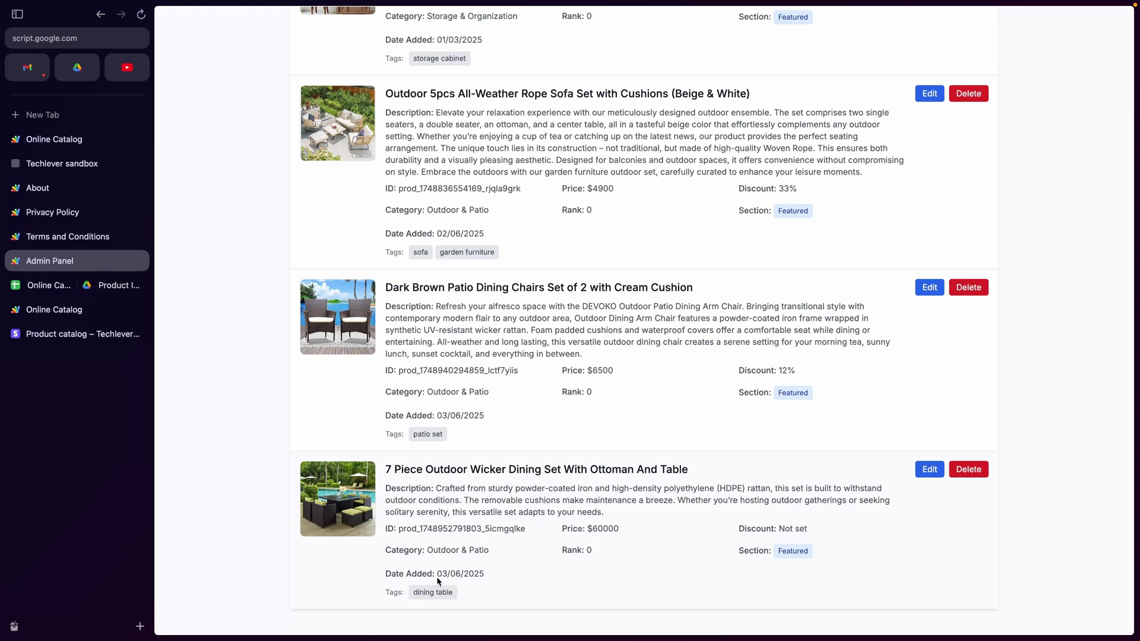
pyautogui.moveTo(406, 574); pyautogui.dragTo(470, 571)
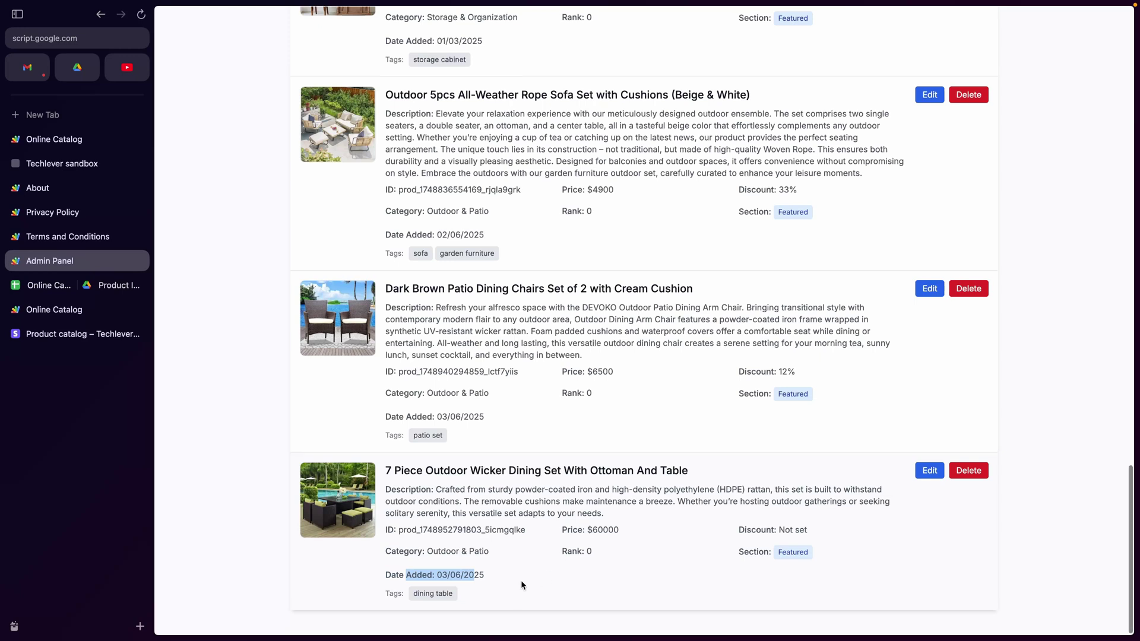
pyautogui.scroll(3, 520, 583)
pyautogui.scroll(5, 521, 580)
pyautogui.scroll(8, 520, 568)
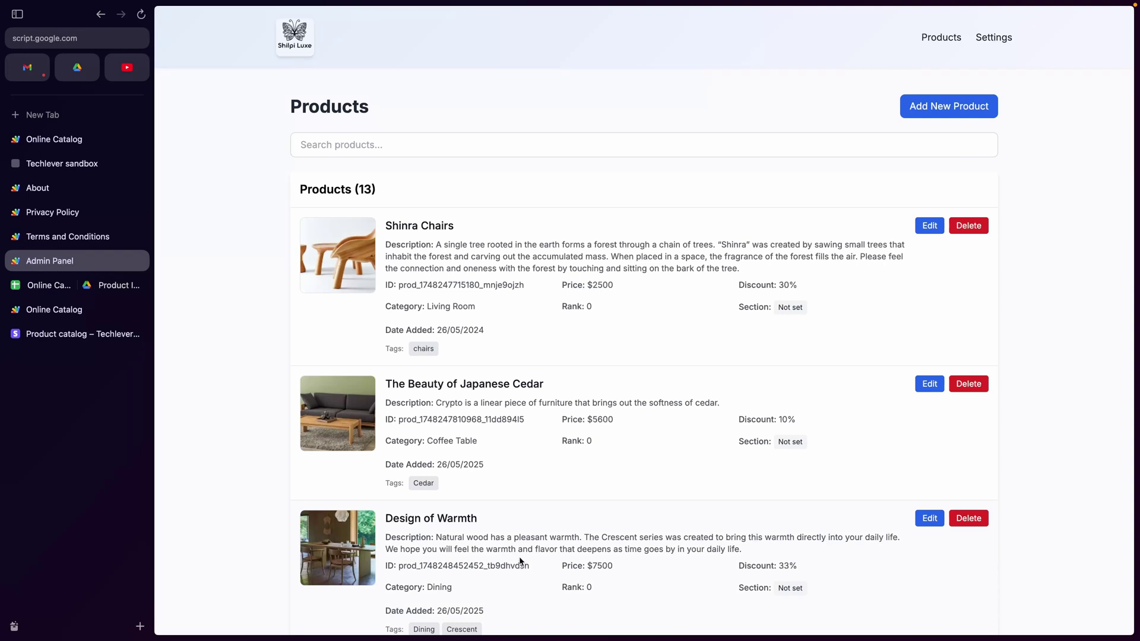
pyautogui.click(383, 147)
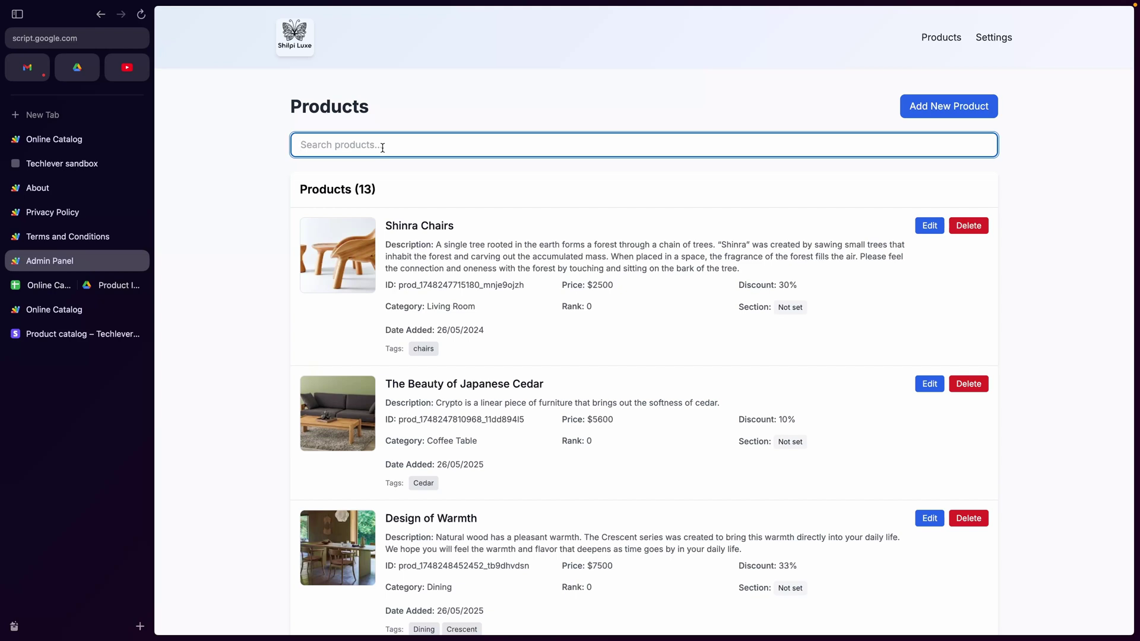
pyautogui.write('wood')
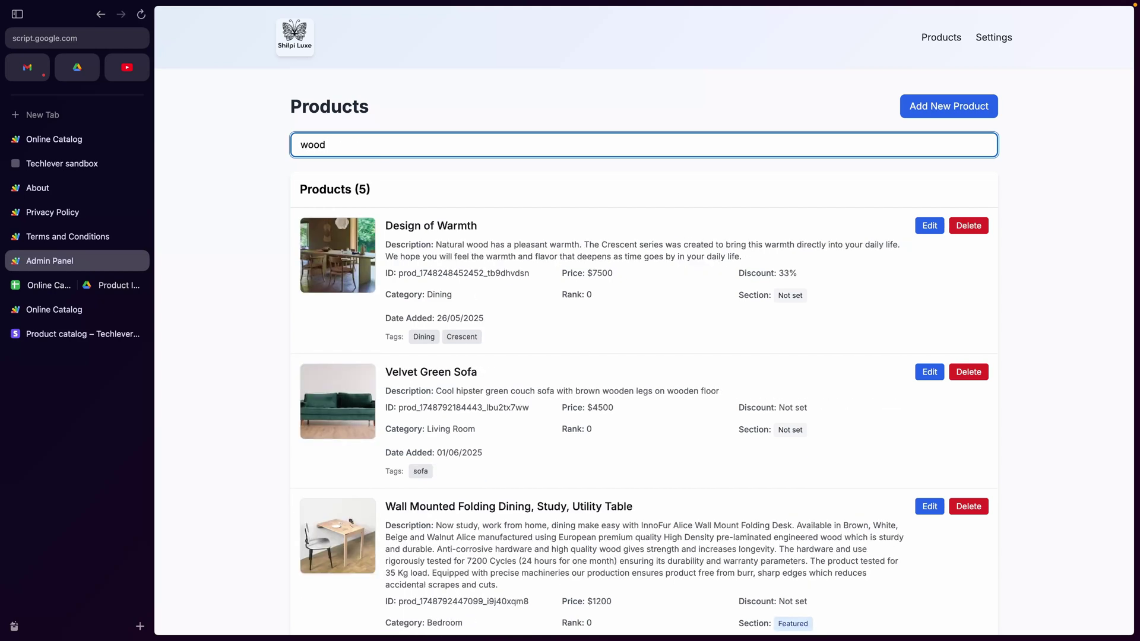
pyautogui.press('BackSpace')
pyautogui.press('BackSpace')
pyautogui.press('BackSpace')
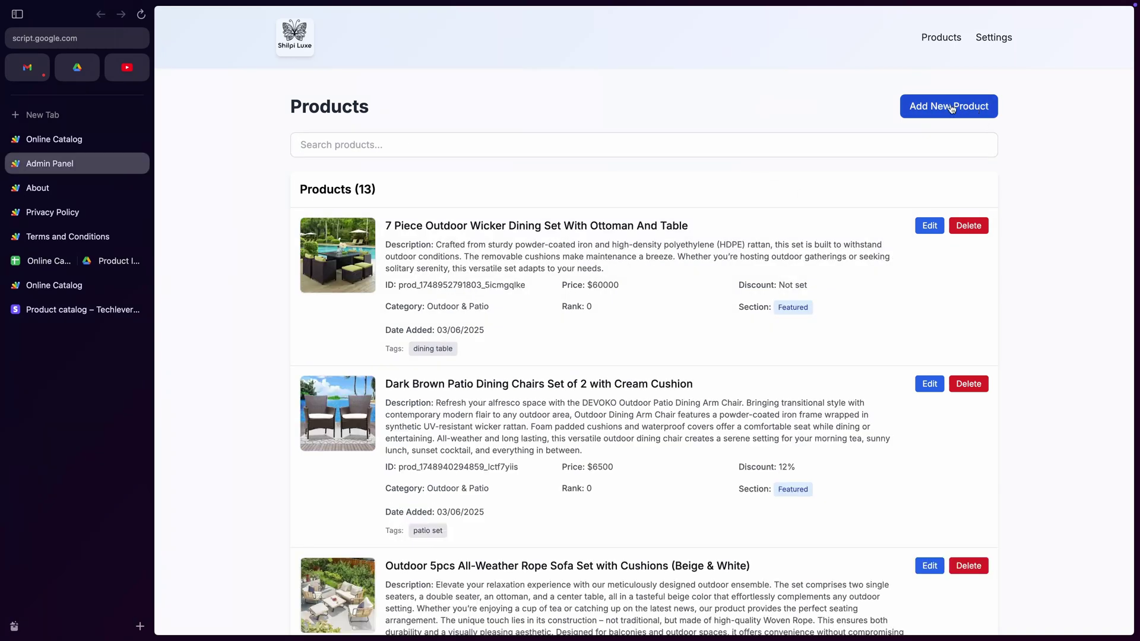
# Add a new product and upload the Shinkai cane sofa .avif image from Downloads.
pyautogui.click(948, 107)
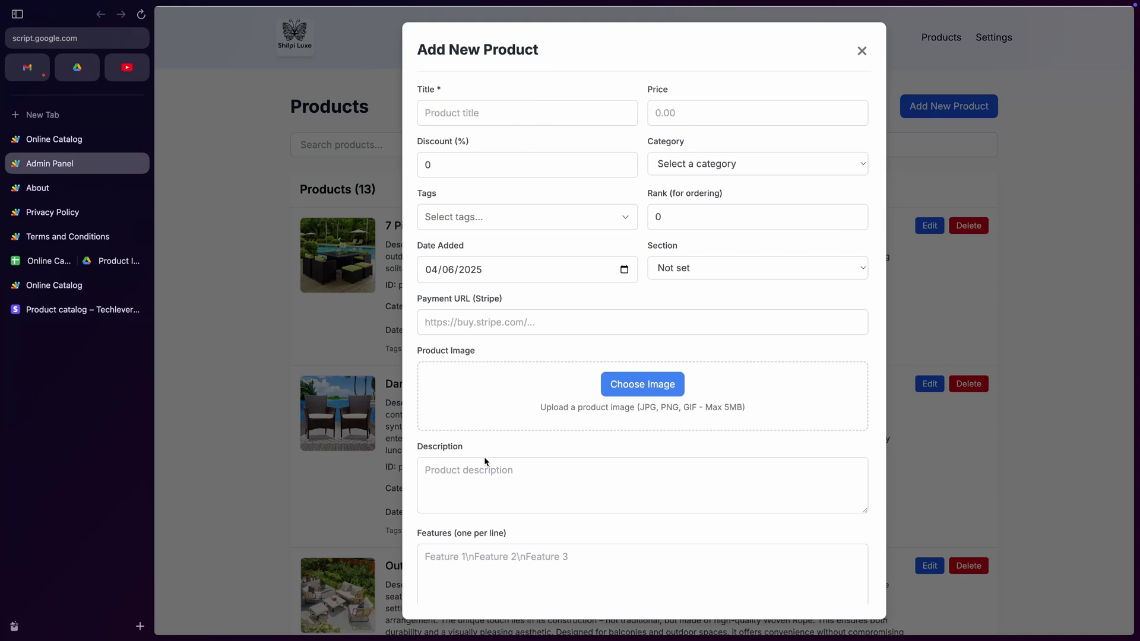
pyautogui.click(643, 389)
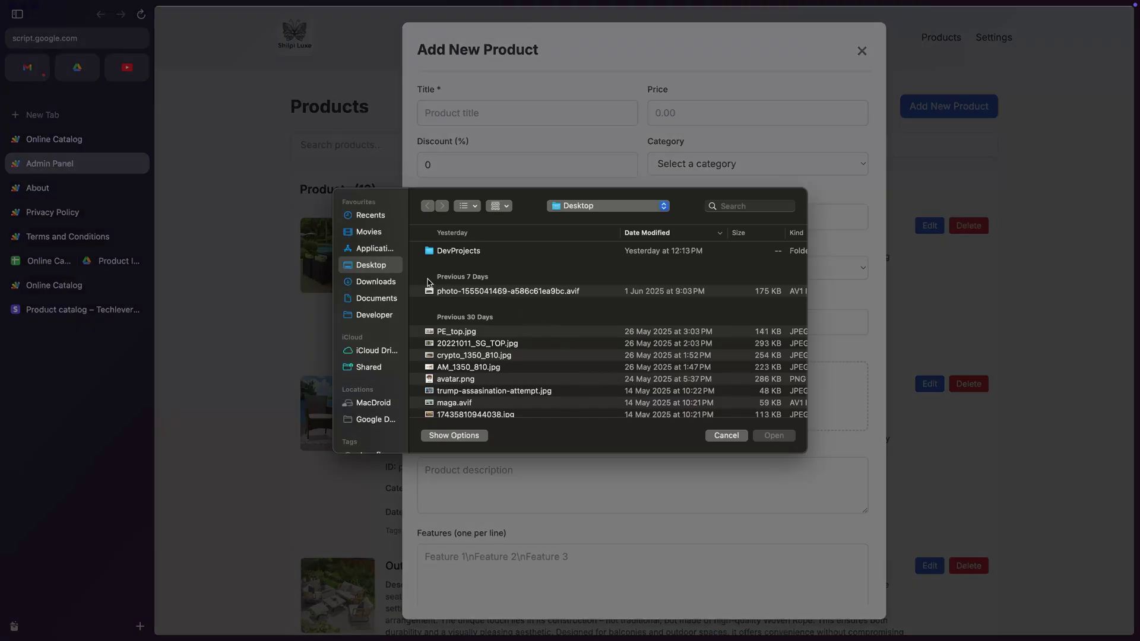
pyautogui.click(375, 282)
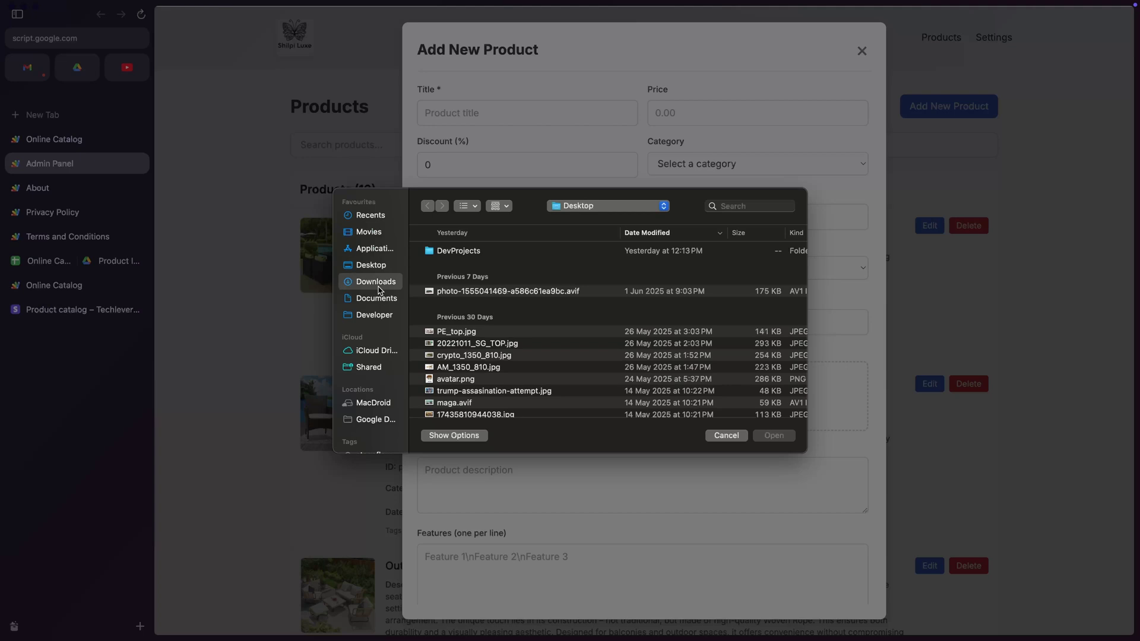
pyautogui.click(478, 251)
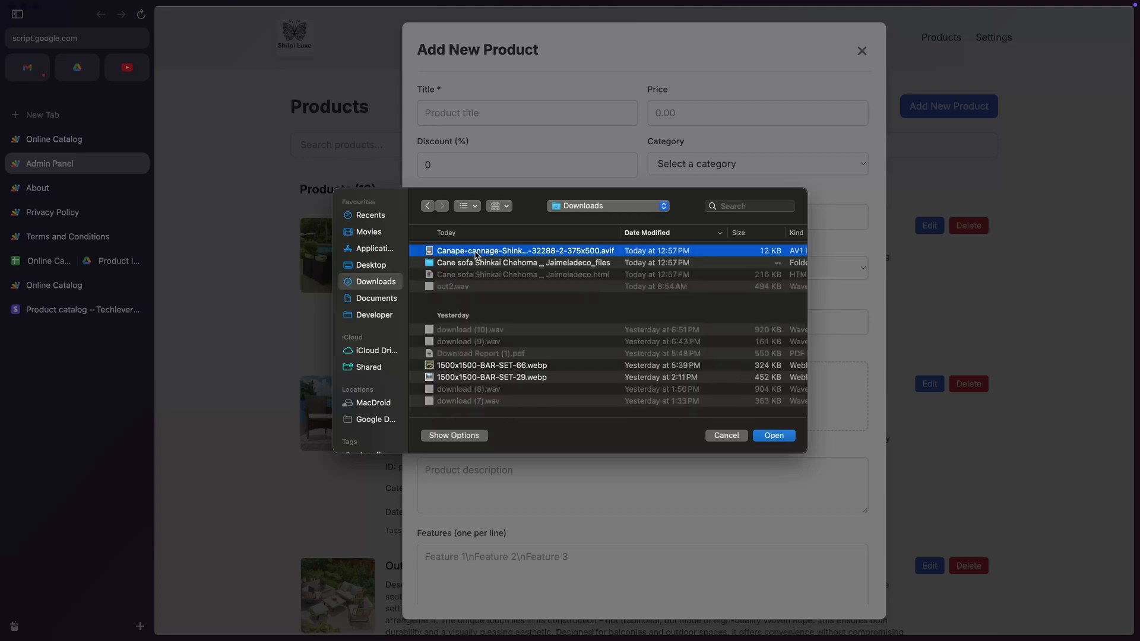
pyautogui.click(773, 436)
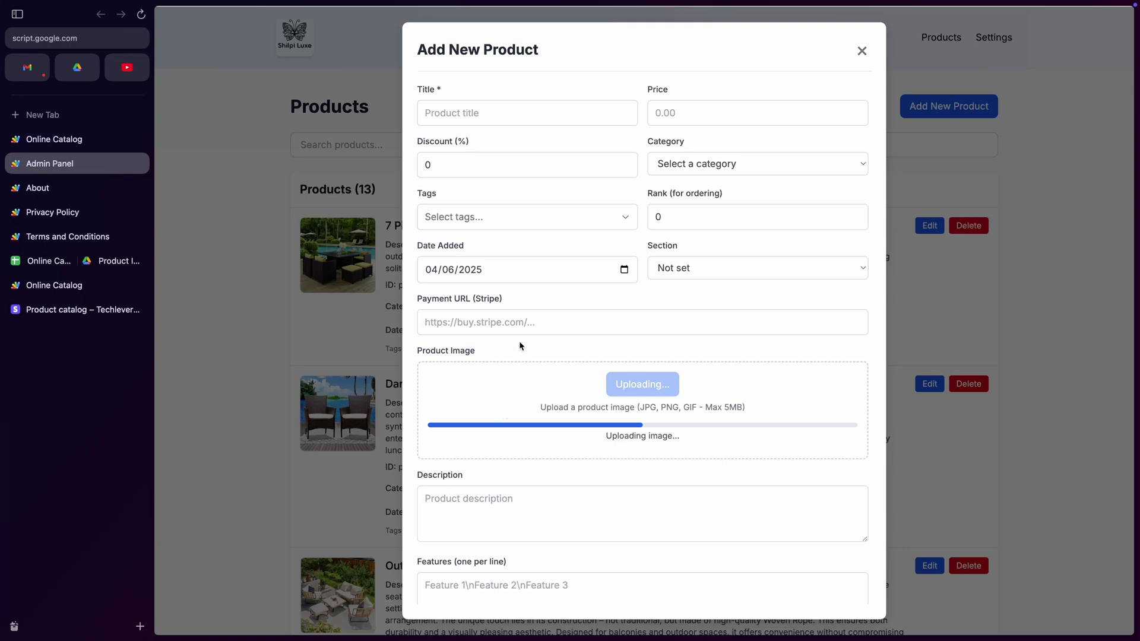
# Enter title, price 16000, 12% discount, Home Office category, sofa tag and Featured section.
pyautogui.click(506, 113)
pyautogui.write('Shinkai cane')
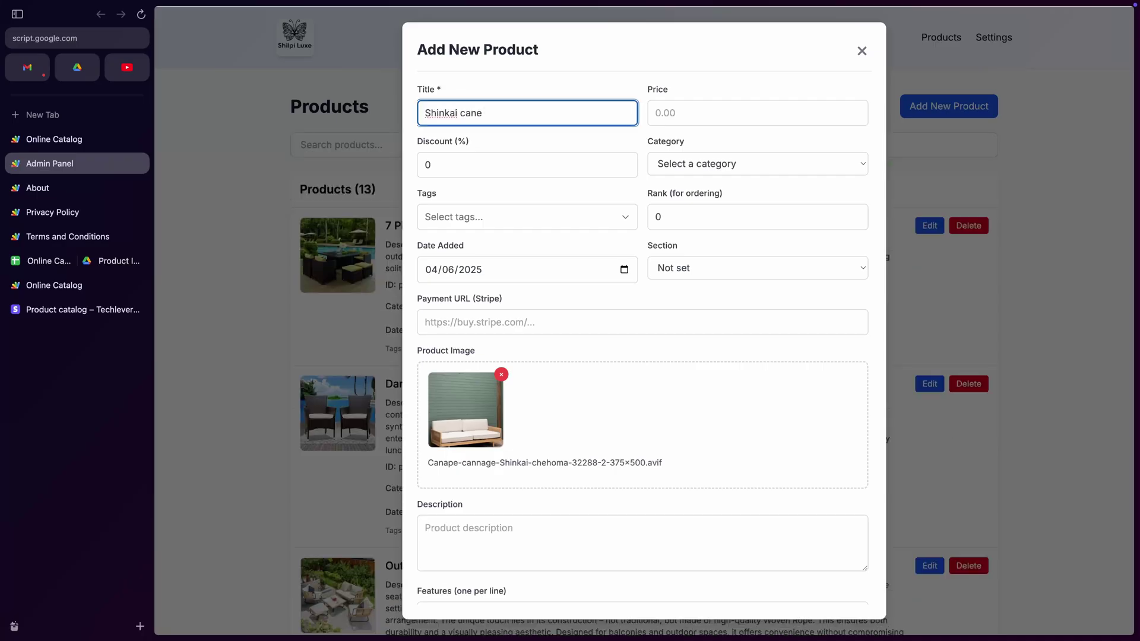
pyautogui.write(' sofa')
pyautogui.press('Tab')
pyautogui.write('160')
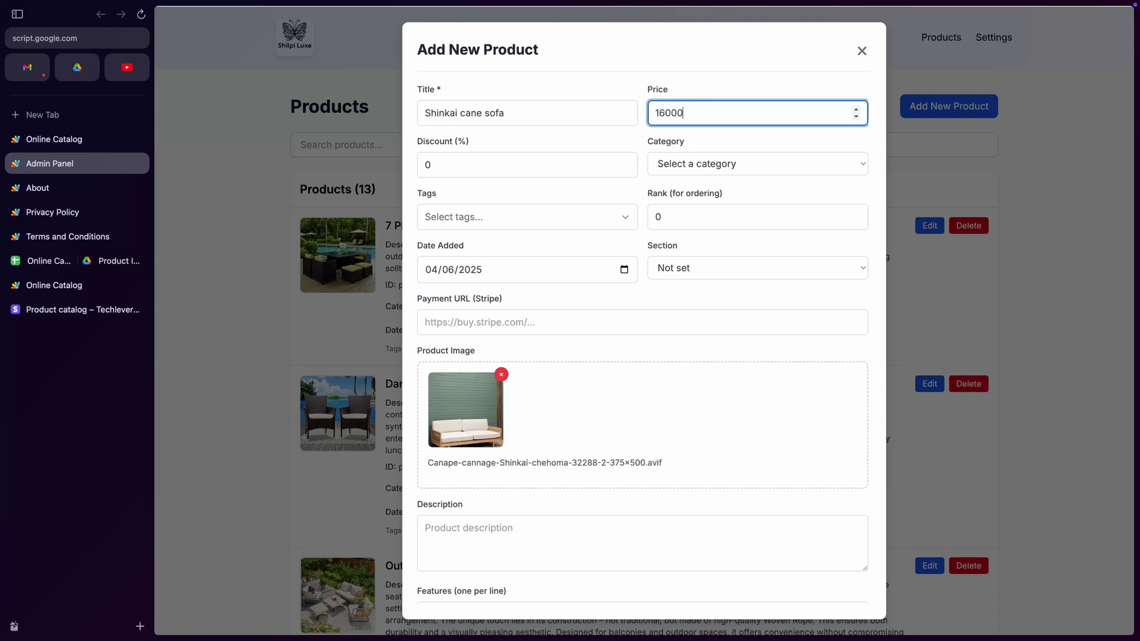
pyautogui.click(464, 163)
pyautogui.write('12')
pyautogui.click(711, 164)
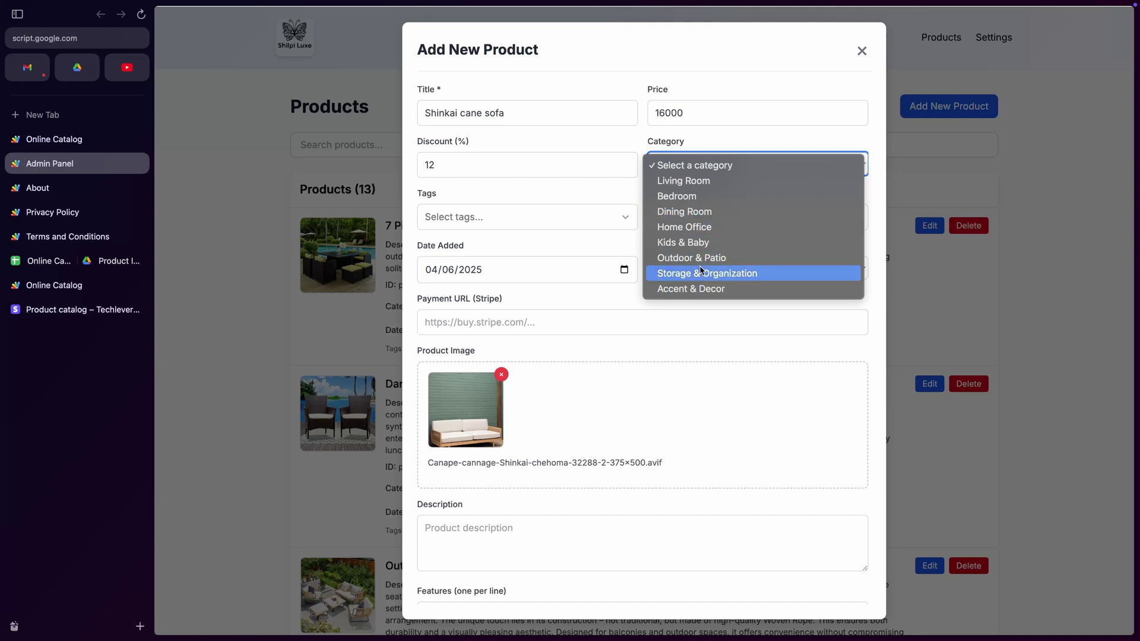
pyautogui.click(684, 226)
pyautogui.click(525, 217)
pyautogui.click(429, 245)
pyautogui.click(757, 216)
pyautogui.click(758, 267)
pyautogui.click(694, 301)
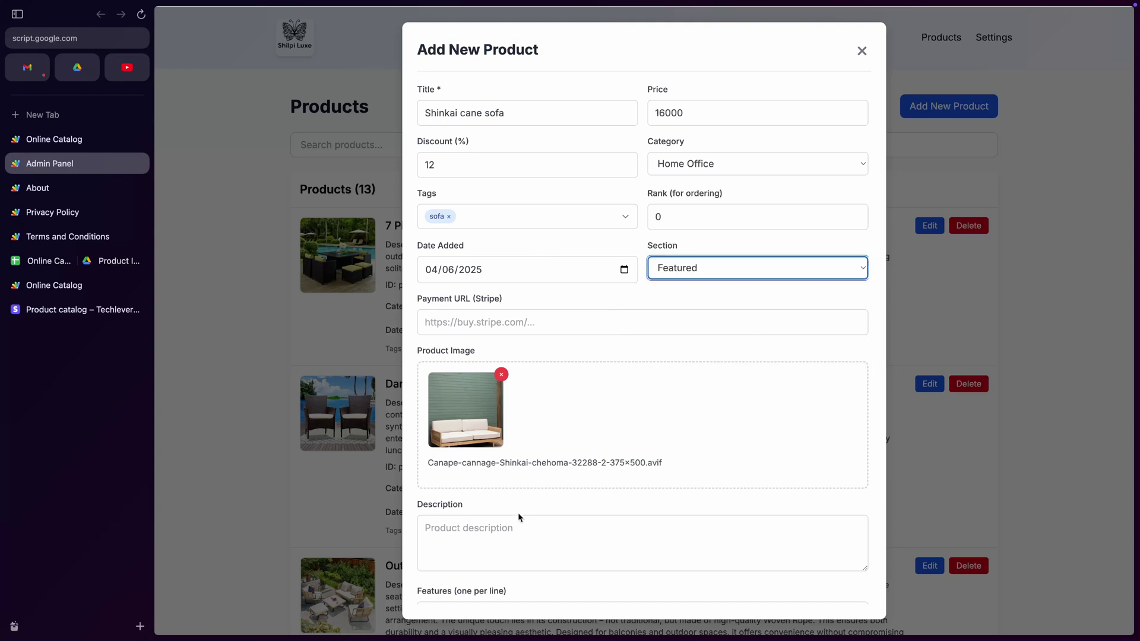
pyautogui.scroll(-2, 500, 543)
# Paste the description, add features and specifications, and create the product.
pyautogui.click(499, 481)
pyautogui.write('Ce Shinkai cane sofa very comfortable will seduce you with its style Japanese. It will fit perfectly into the show by maison or in a beautiful apartment. Sa hevea structure and his linen covering et rattan make one strong and durable sofa.')
pyautogui.scroll(-2, 507, 493)
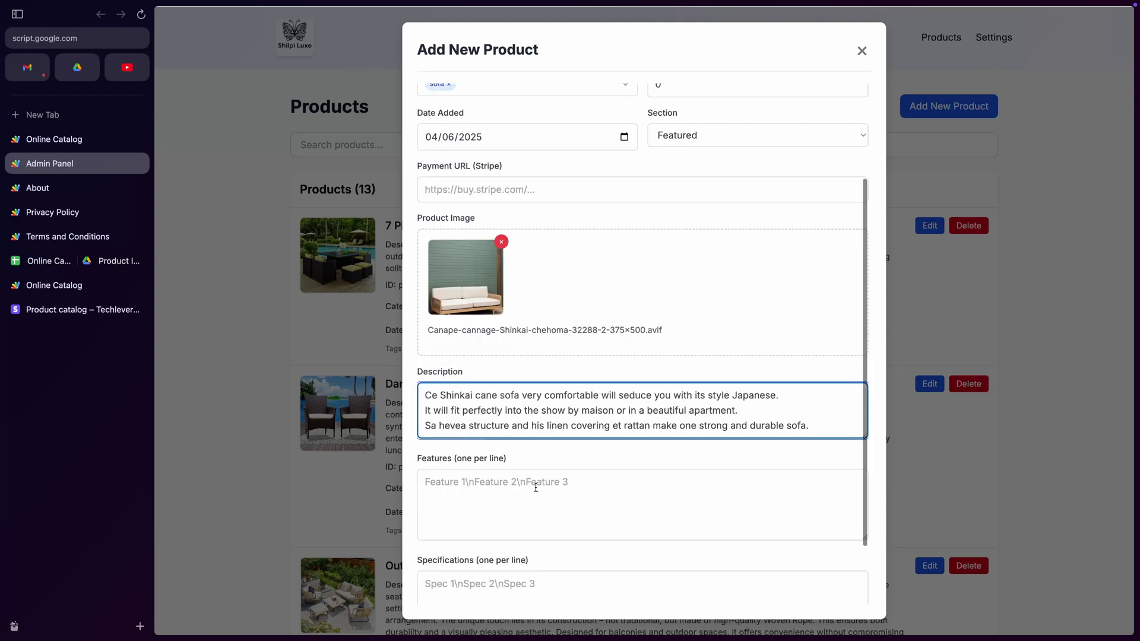
pyautogui.click(508, 493)
pyautogui.write('Feature1')
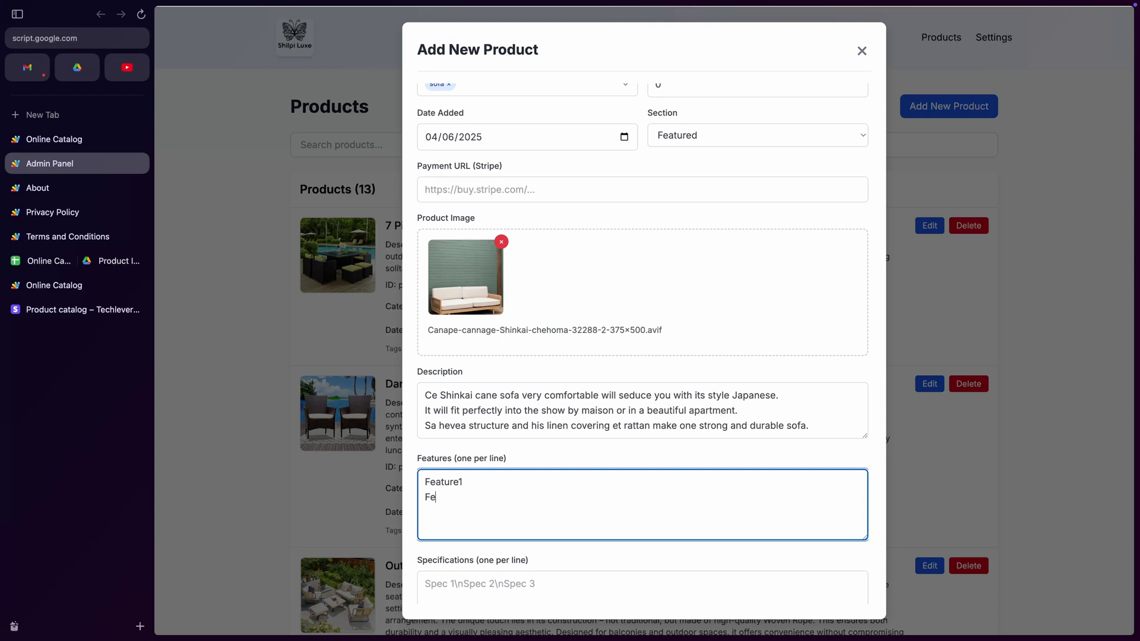
pyautogui.scroll(-1, 445, 534)
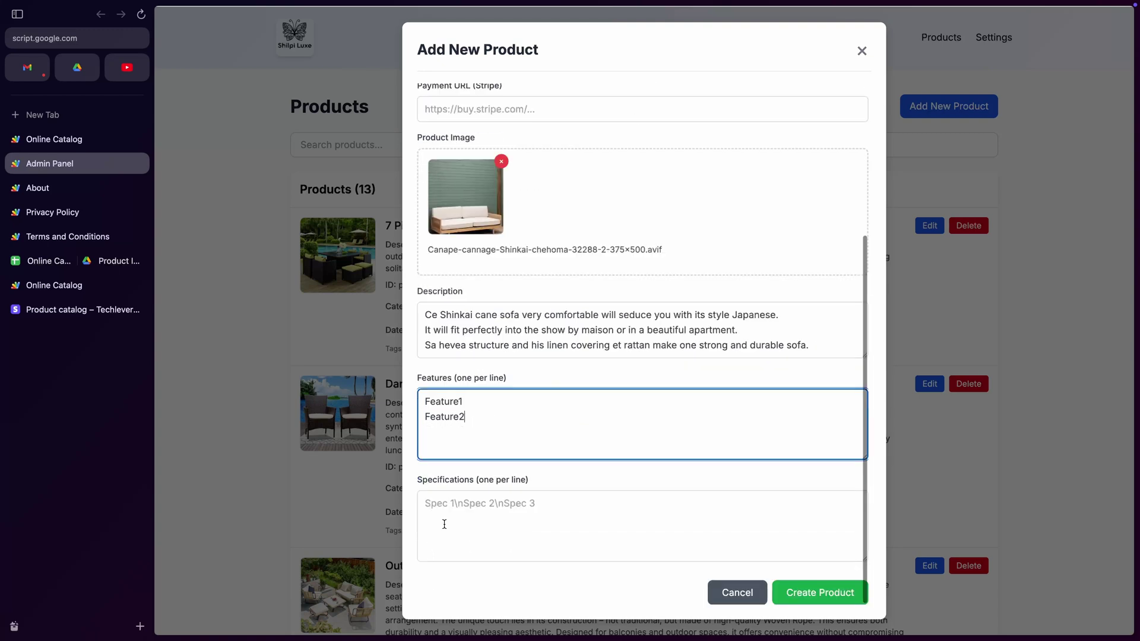
pyautogui.click(443, 514)
pyautogui.write('Specs')
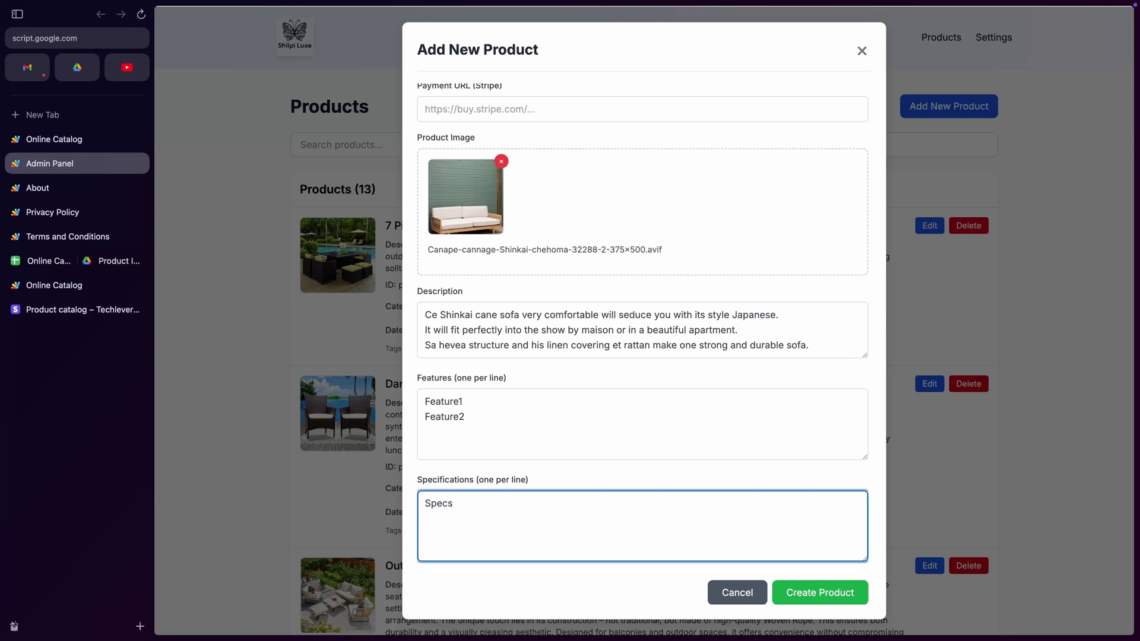
pyautogui.write(' dfhgsh')
pyautogui.write('Specs2')
pyautogui.write(':sdfhsfd')
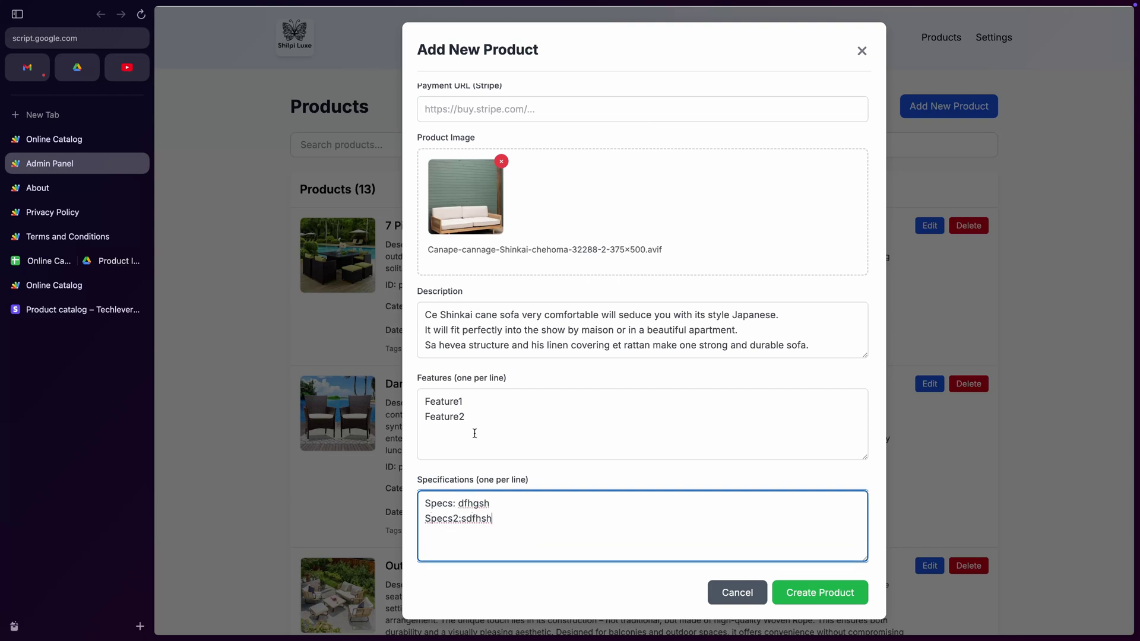
pyautogui.scroll(5, 662, 300)
pyautogui.scroll(3, 662, 300)
pyautogui.scroll(-8, 661, 300)
pyautogui.click(835, 592)
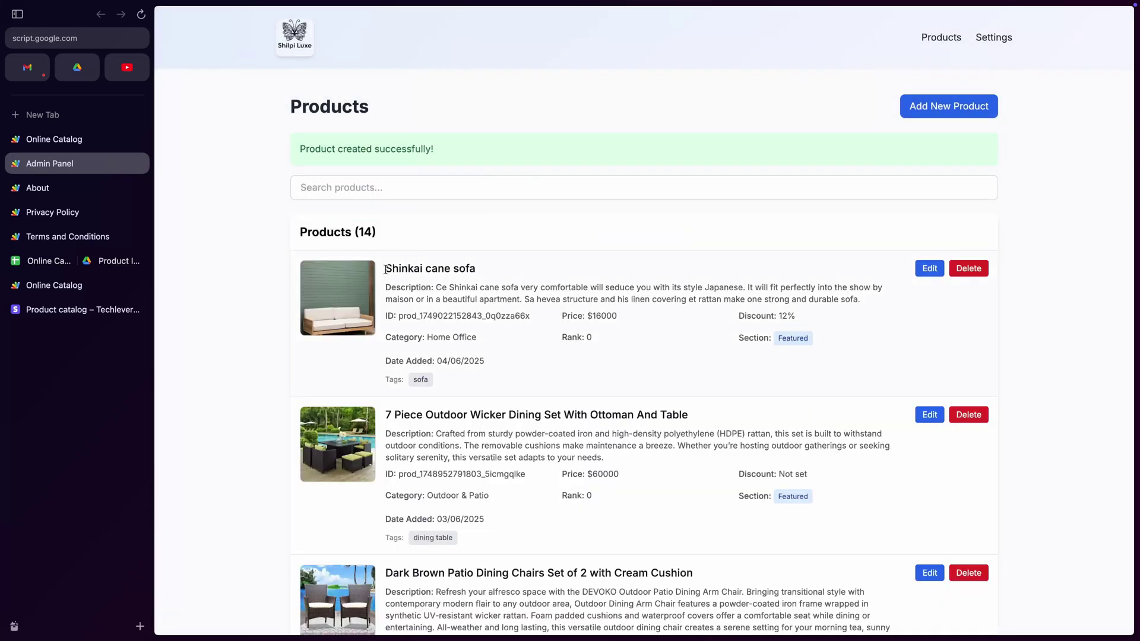
# Select the new Shinkai cane sofa card's text, then deselect it.
pyautogui.moveTo(385, 269); pyautogui.dragTo(489, 382)
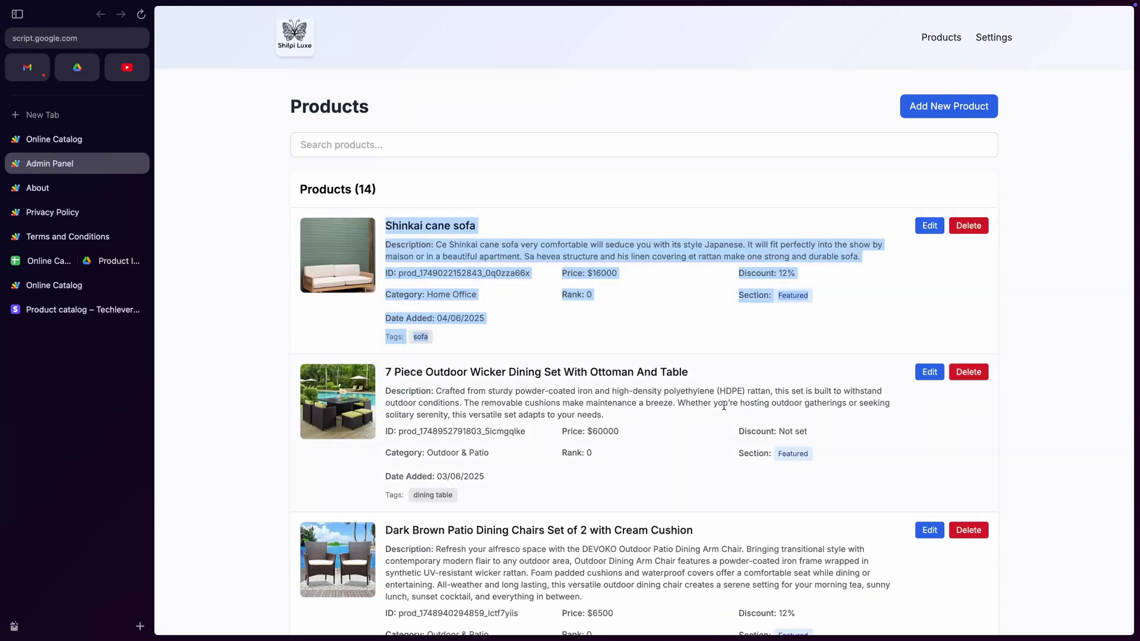
pyautogui.click(432, 150)
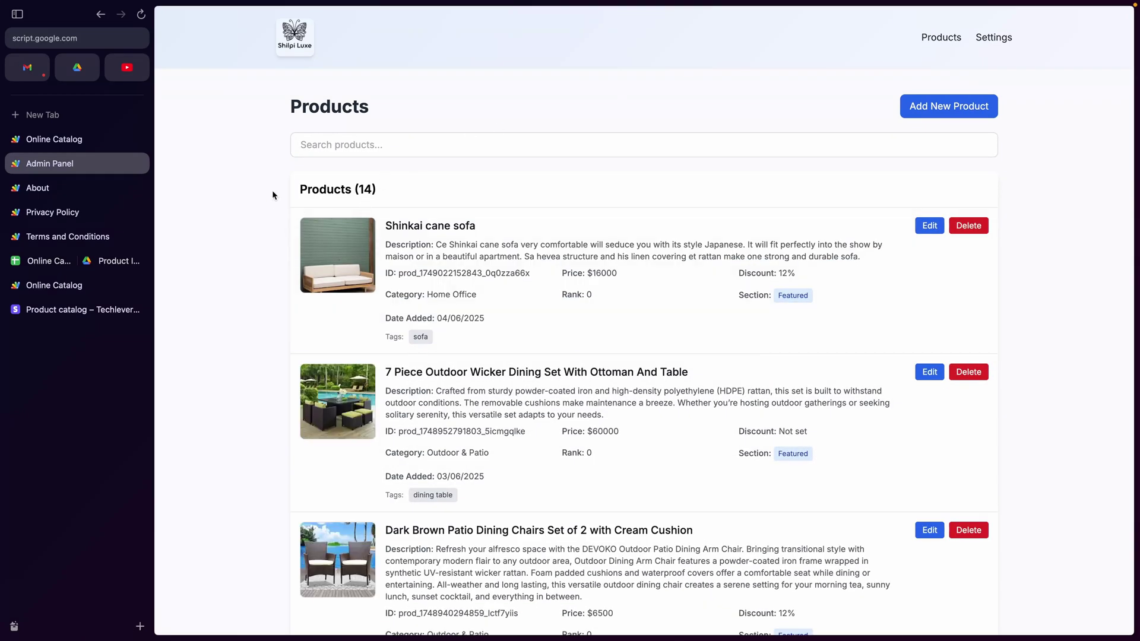
pyautogui.click(994, 38)
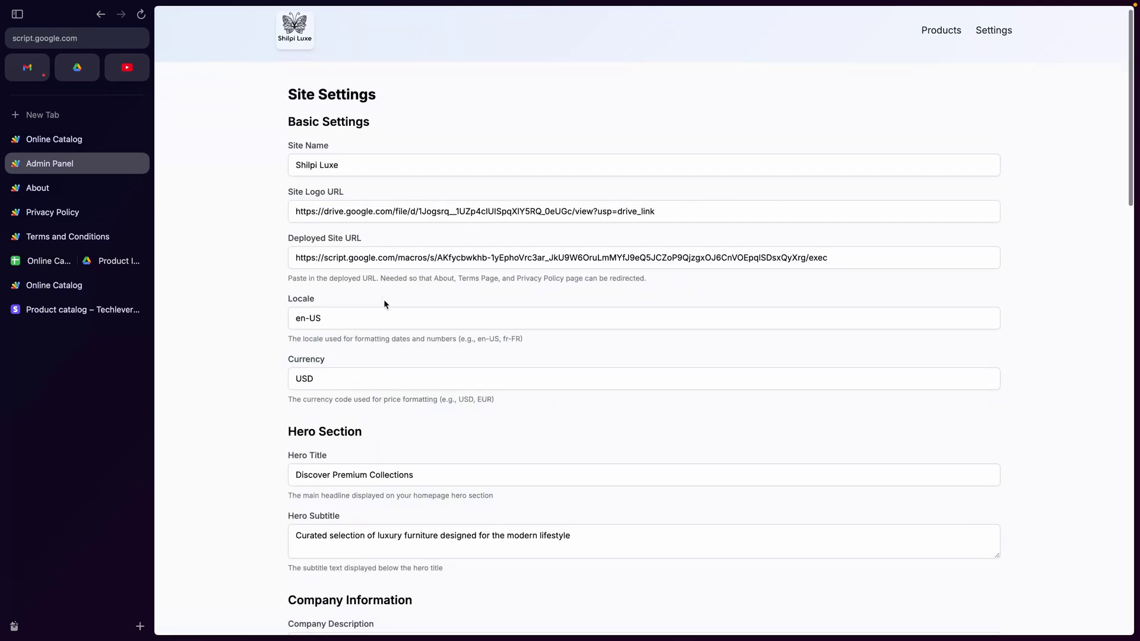
pyautogui.scroll(-1, 384, 304)
pyautogui.scroll(1, 384, 304)
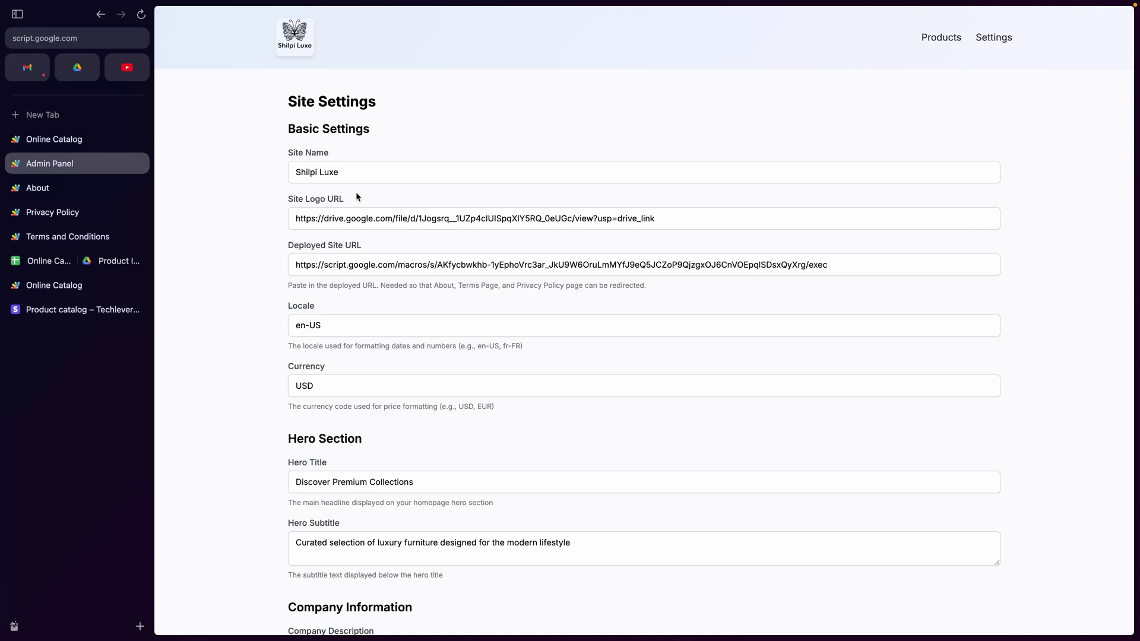
pyautogui.click(338, 267)
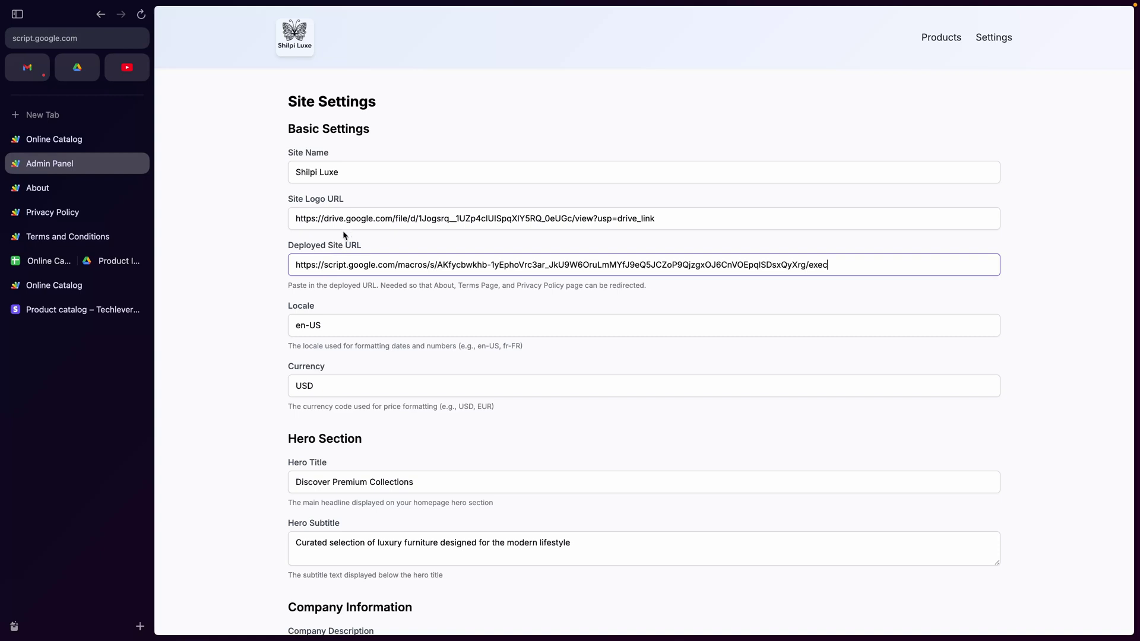
pyautogui.click(335, 324)
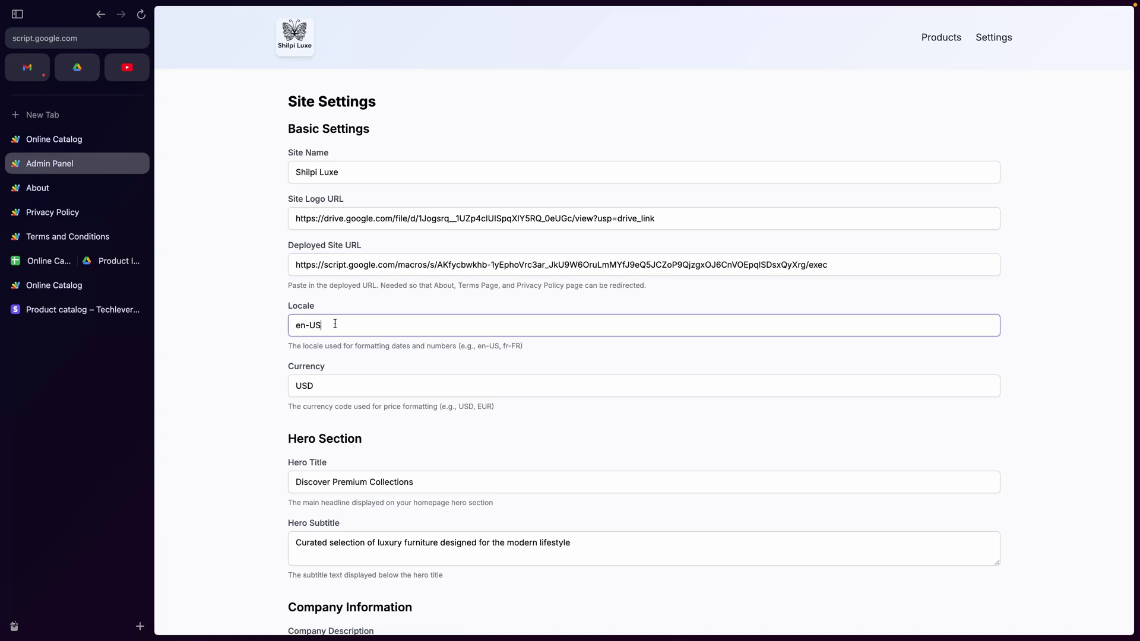
pyautogui.click(338, 385)
pyautogui.scroll(-3, 366, 472)
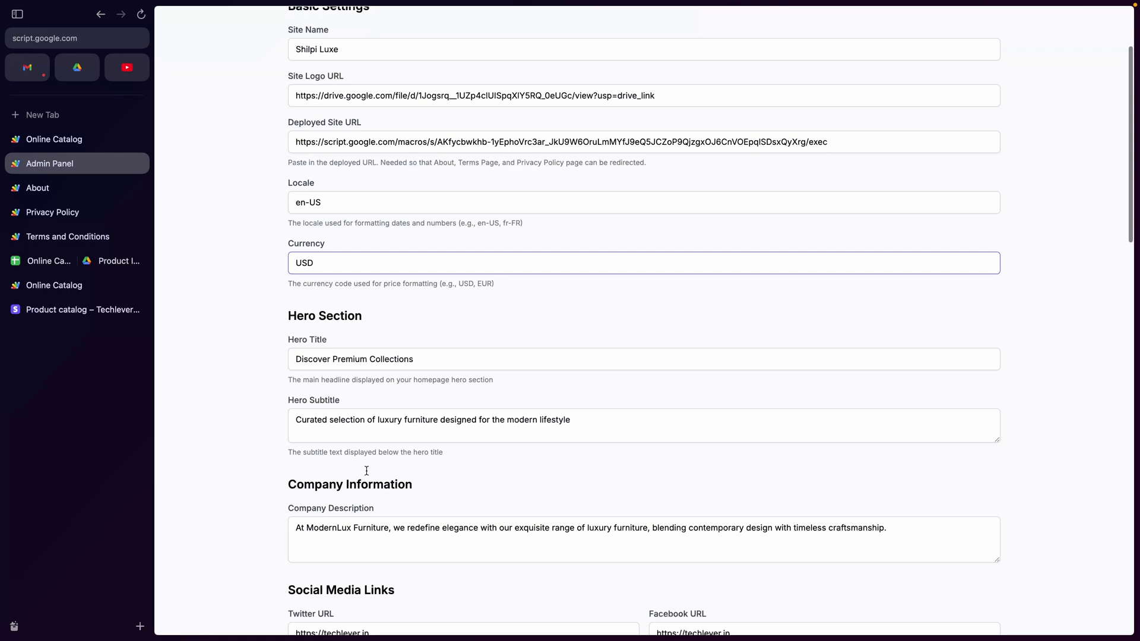
pyautogui.click(380, 358)
pyautogui.click(368, 418)
pyautogui.scroll(-3, 366, 478)
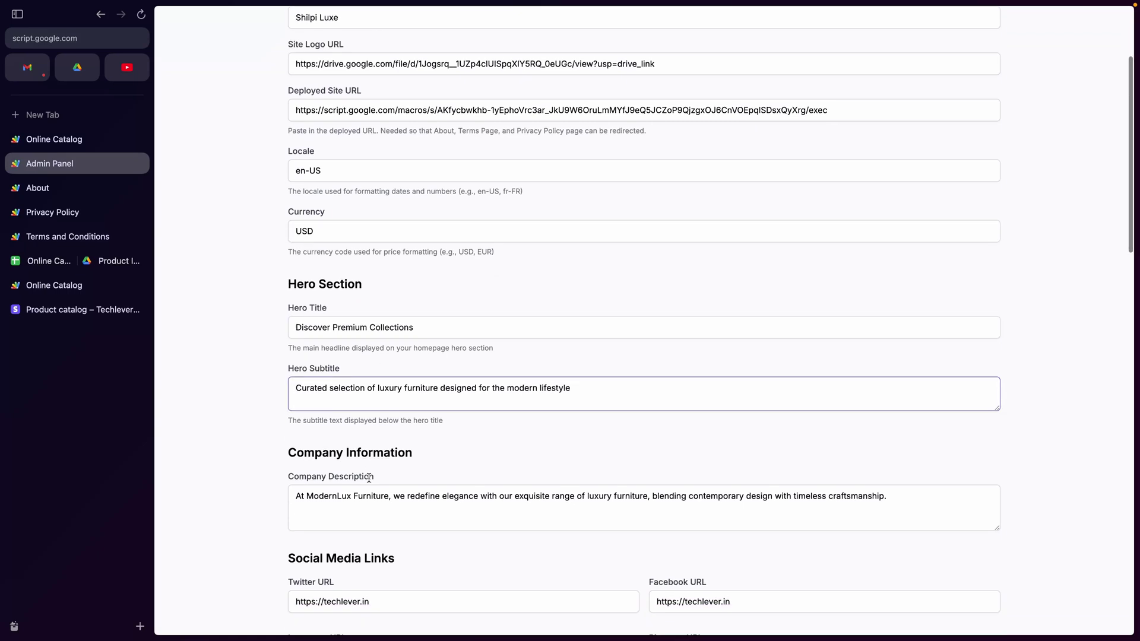
pyautogui.scroll(-2, 365, 478)
pyautogui.click(362, 405)
pyautogui.scroll(-2, 363, 410)
pyautogui.scroll(-3, 362, 411)
pyautogui.click(371, 305)
pyautogui.click(439, 359)
pyautogui.click(730, 360)
pyautogui.scroll(-2, 517, 445)
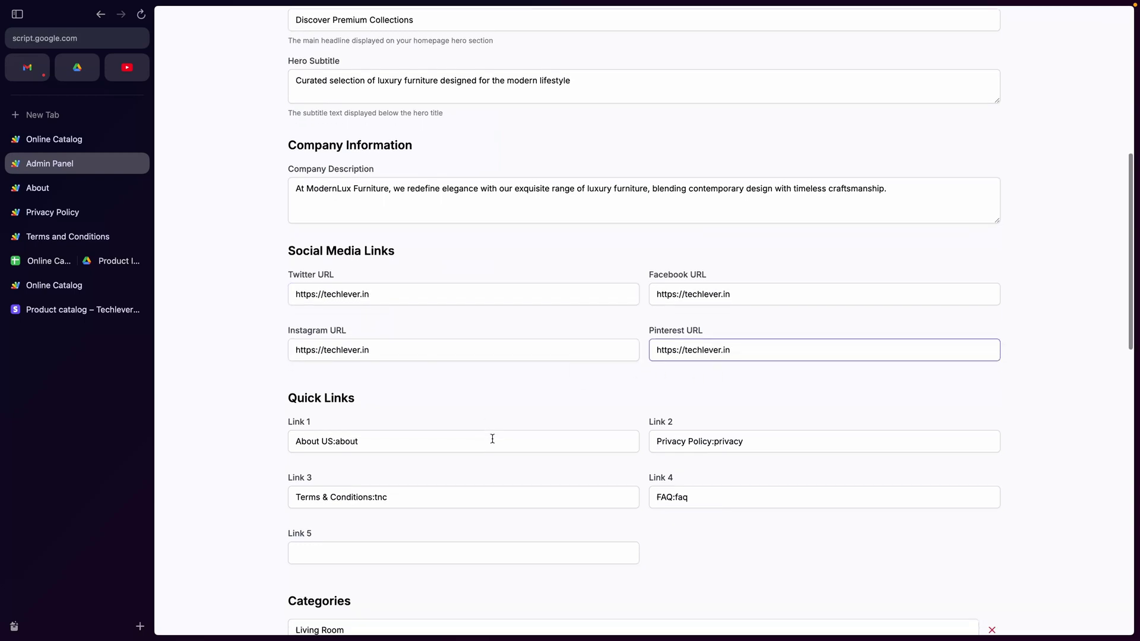
pyautogui.scroll(-2, 472, 436)
pyautogui.scroll(-1, 465, 433)
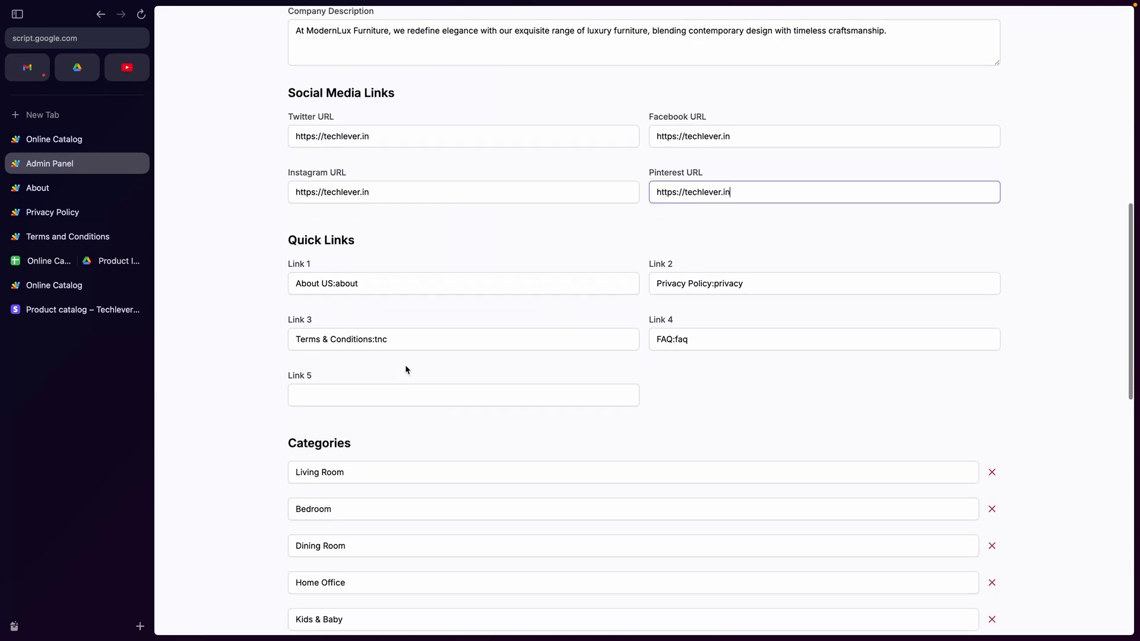
pyautogui.click(385, 282)
pyautogui.moveTo(361, 283); pyautogui.dragTo(300, 282)
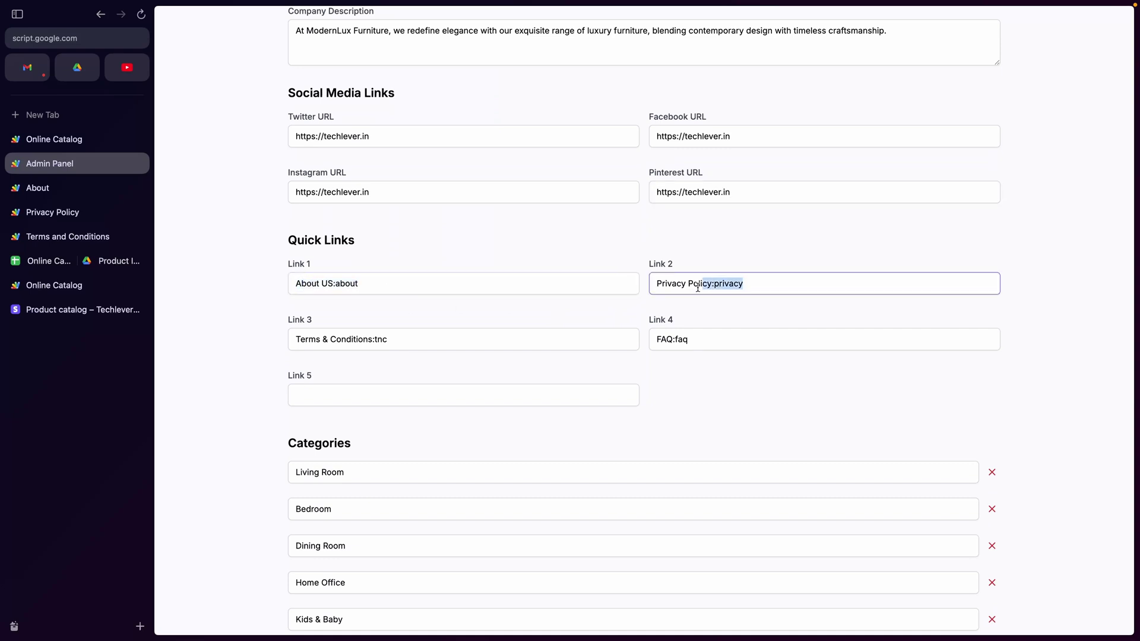
pyautogui.moveTo(745, 284); pyautogui.dragTo(645, 285)
pyautogui.moveTo(359, 283); pyautogui.dragTo(297, 284)
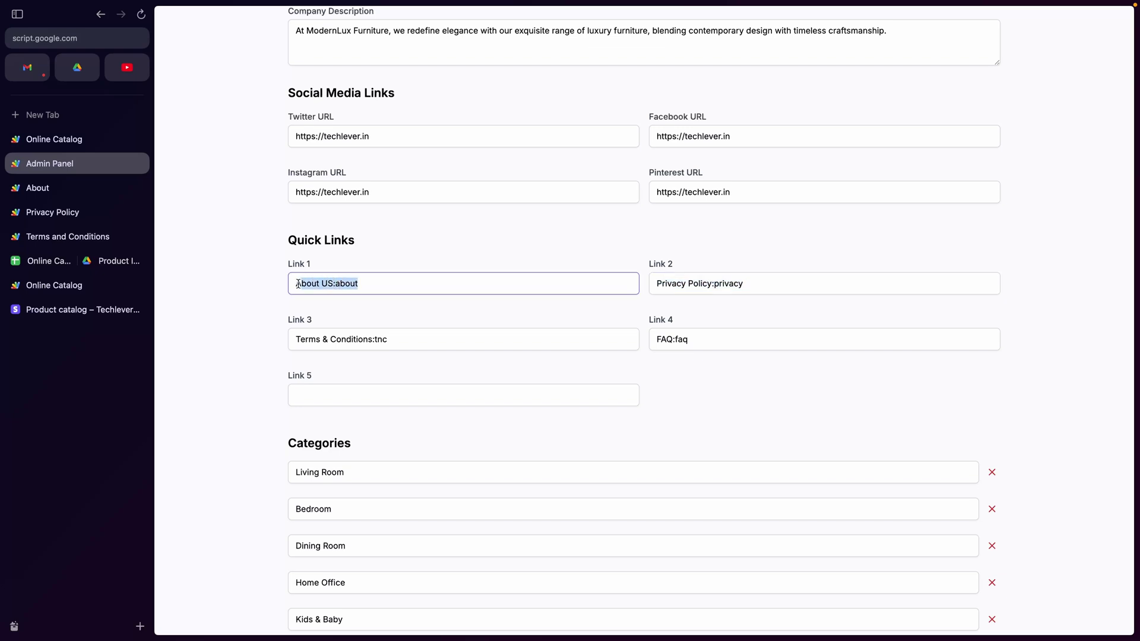
pyautogui.scroll(-1, 460, 380)
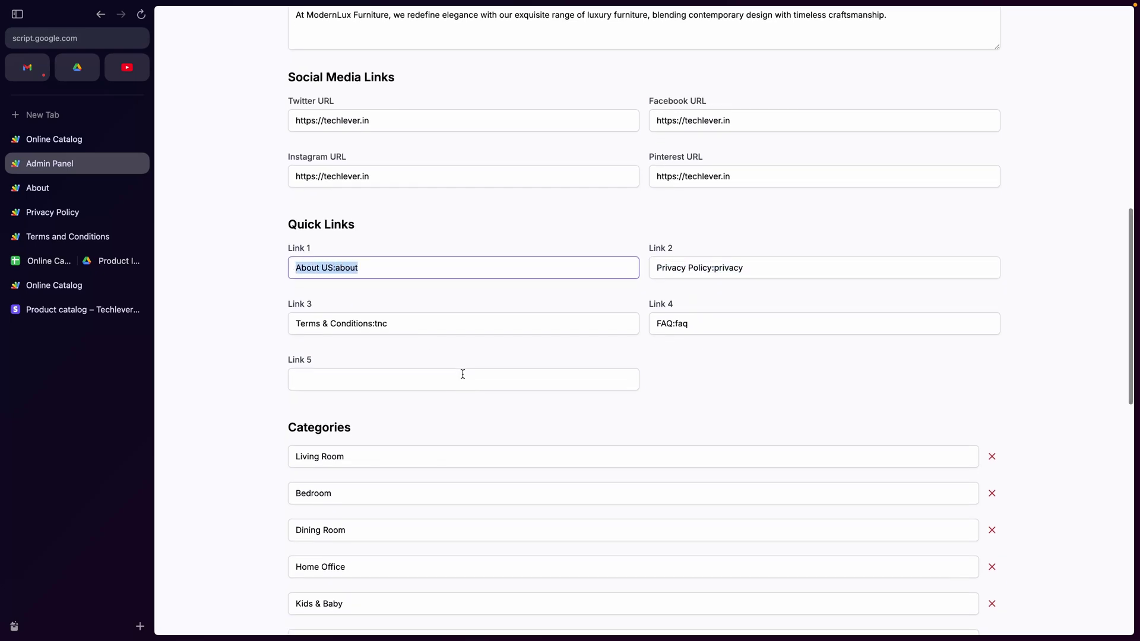
pyautogui.scroll(-3, 462, 370)
pyautogui.scroll(-1, 462, 370)
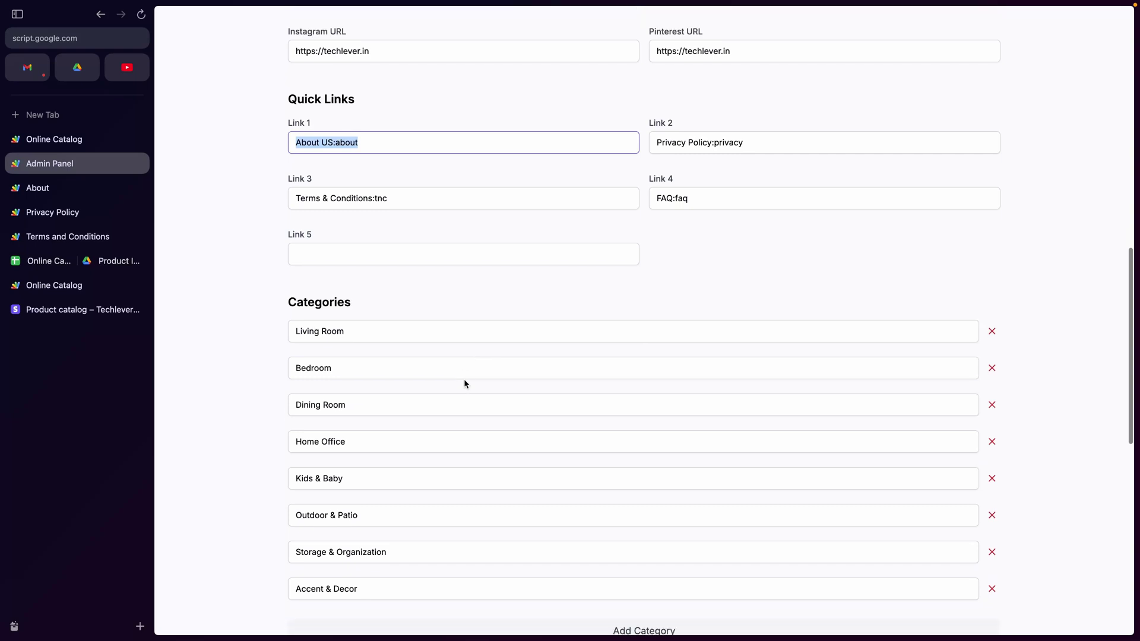
pyautogui.scroll(-2, 465, 379)
pyautogui.scroll(-3, 464, 383)
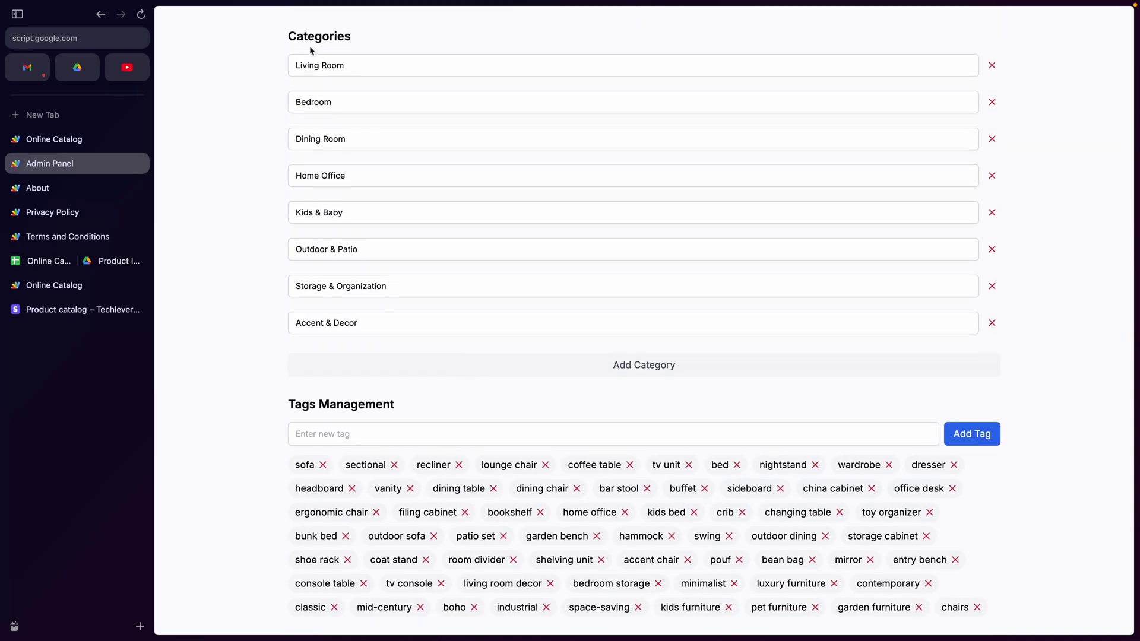
pyautogui.scroll(3, 311, 52)
pyautogui.scroll(-1, 312, 108)
pyautogui.scroll(-1, 312, 108)
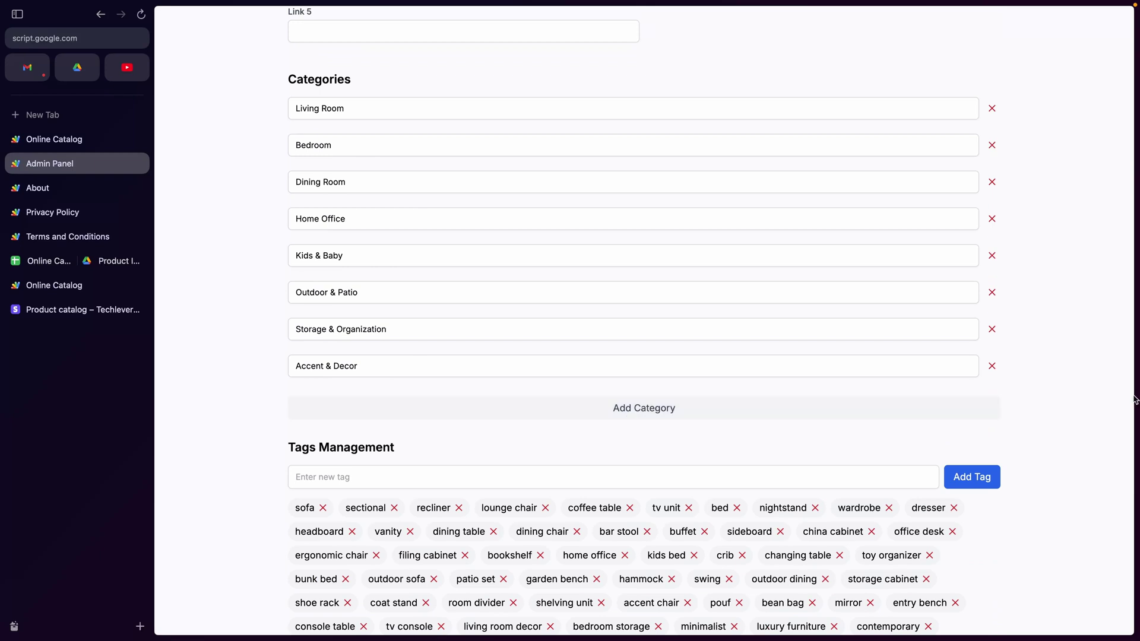
pyautogui.scroll(-3, 564, 303)
pyautogui.scroll(-1, 453, 363)
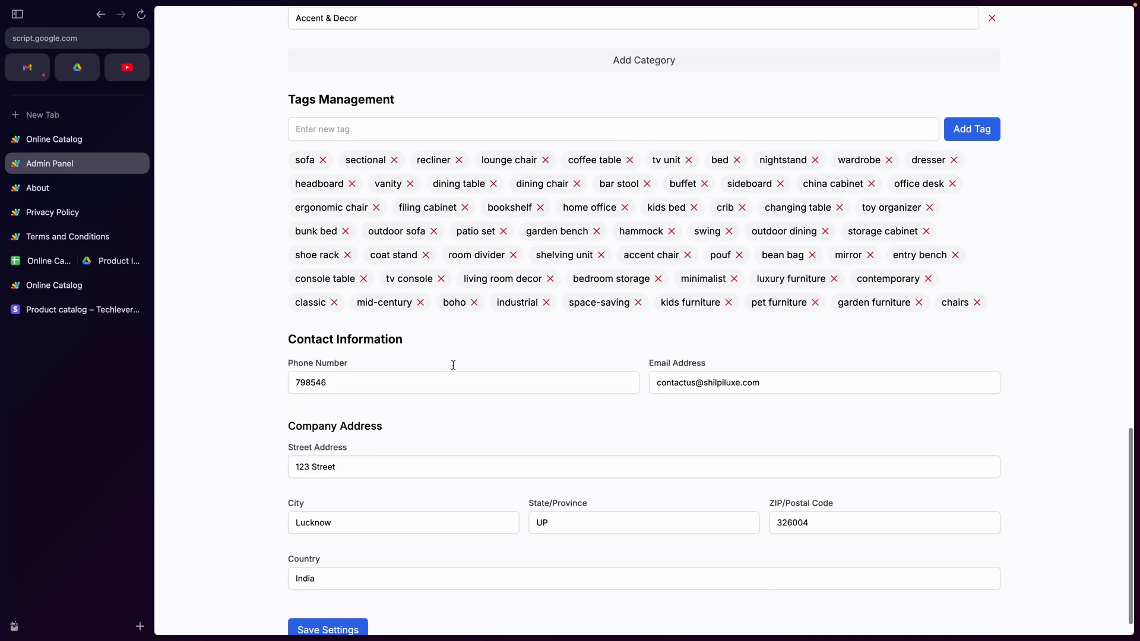
pyautogui.scroll(-1, 416, 374)
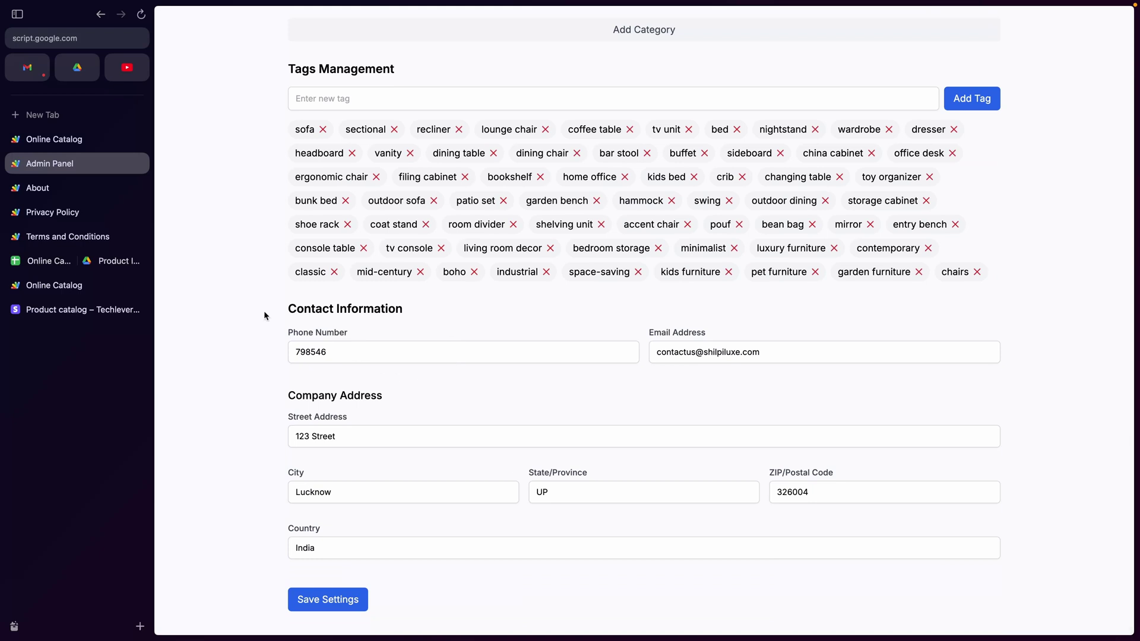
pyautogui.click(418, 352)
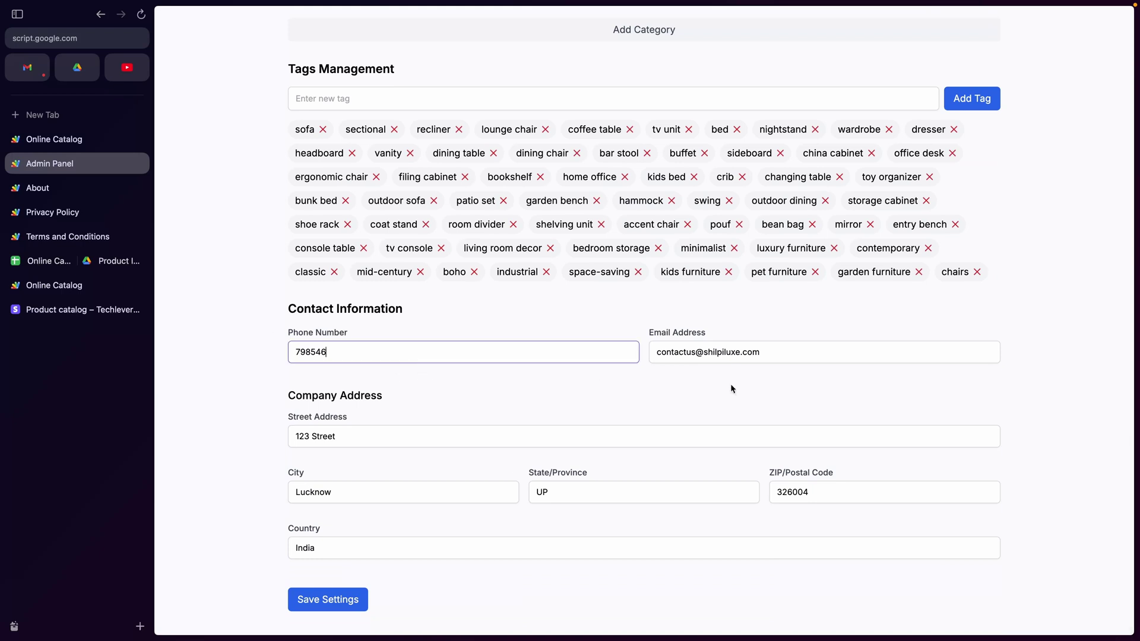
# Save the admin settings, leaving the email and street address fields unchanged.
pyautogui.click(806, 355)
pyautogui.click(671, 439)
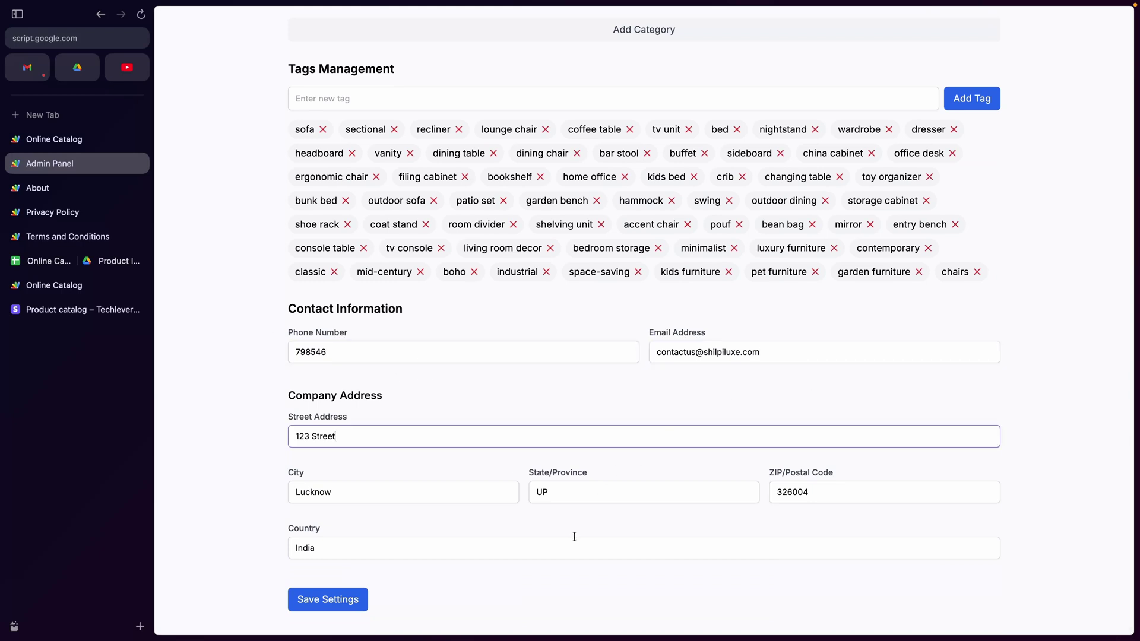
pyautogui.click(327, 599)
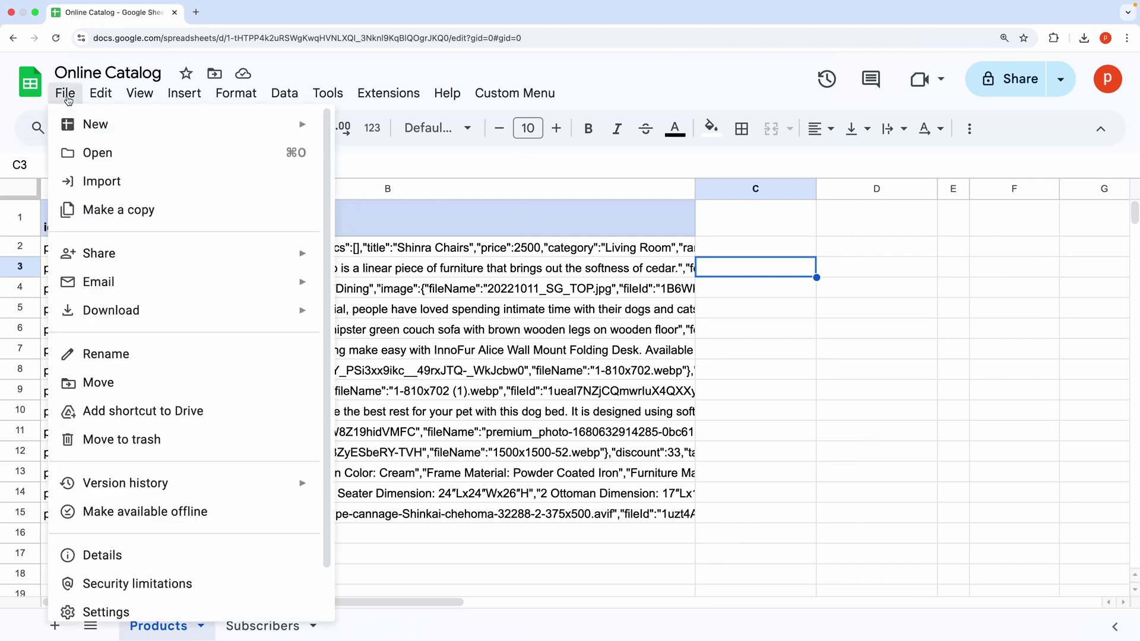
# Duplicate the spreadsheet via File > Make a copy as 'Copy of Online Catalog'.
pyautogui.click(140, 213)
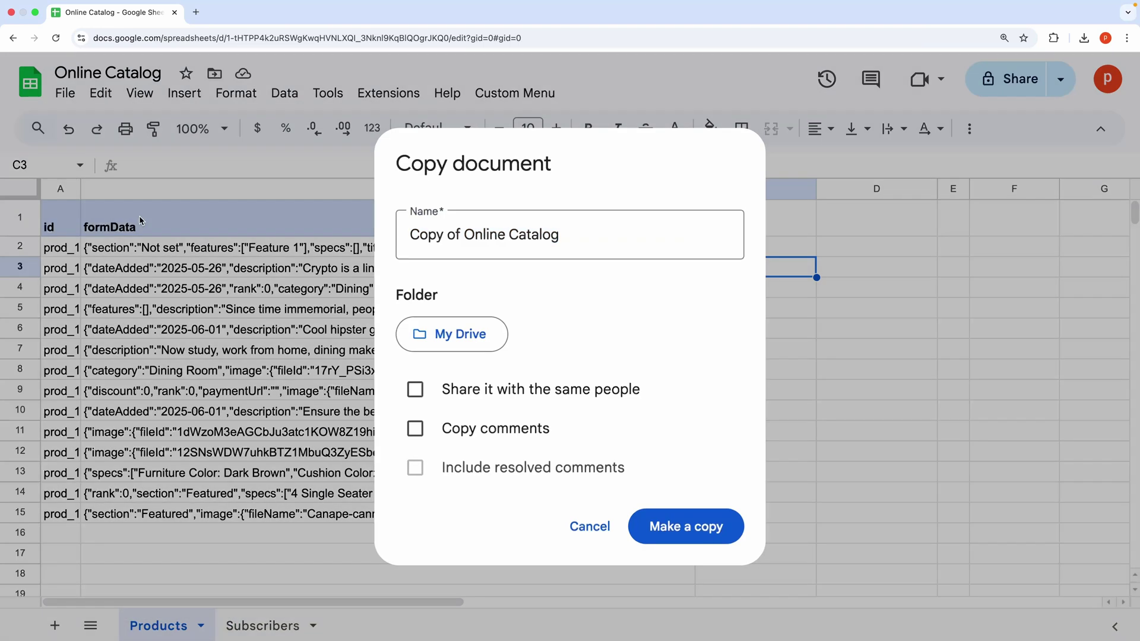
pyautogui.click(686, 526)
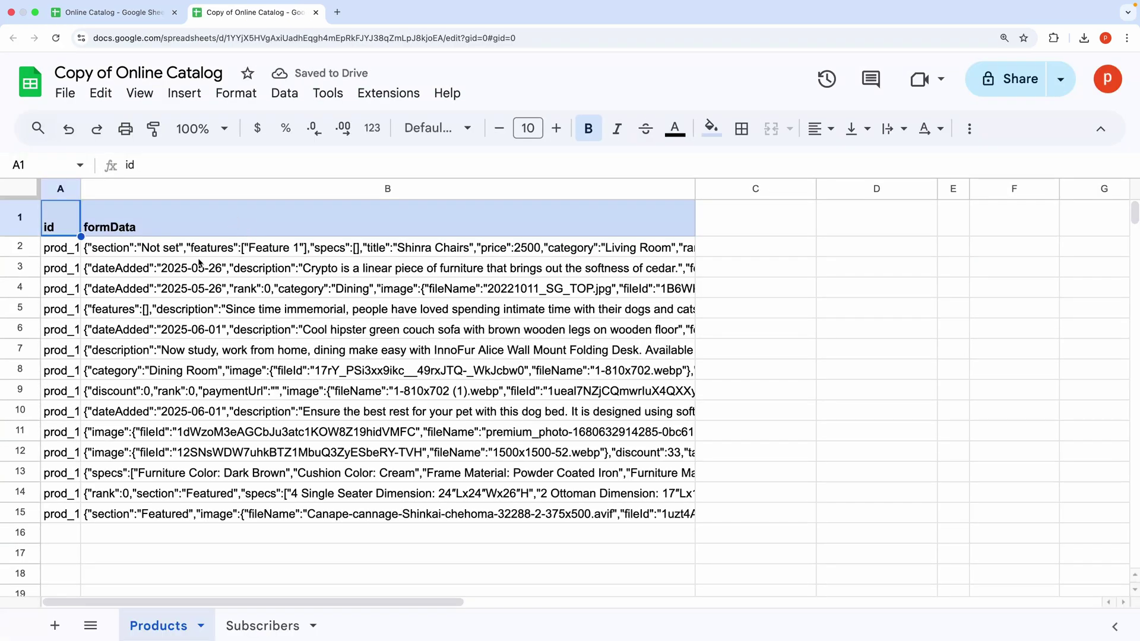
# Open the spreadsheet's Apps Script project and review the pageMap routing in Code.gs.
pyautogui.click(389, 93)
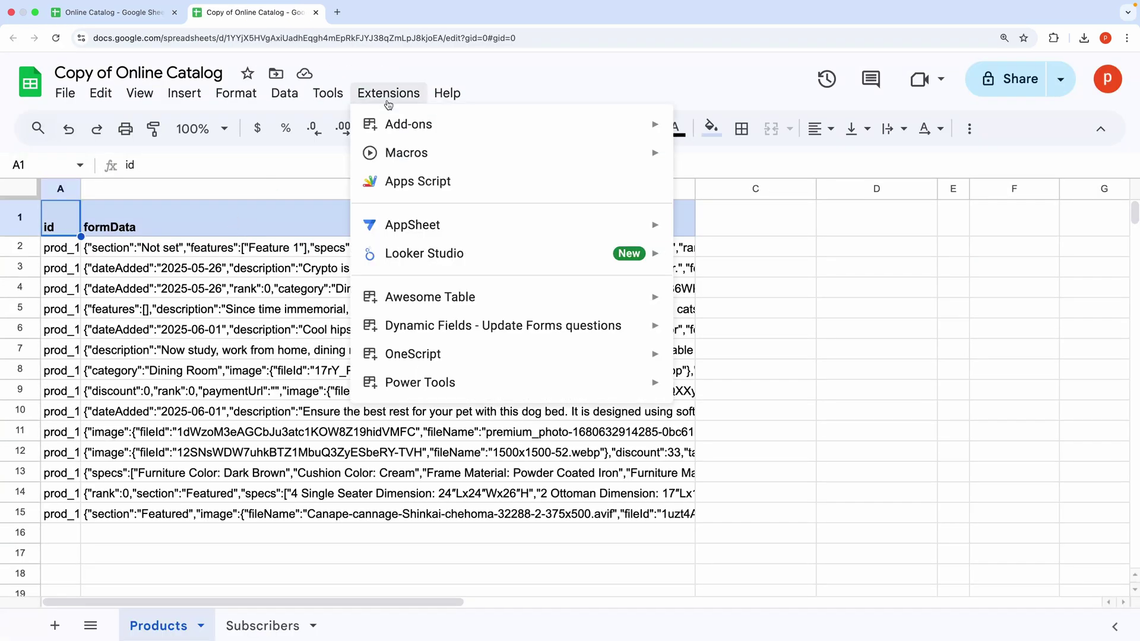
pyautogui.click(392, 181)
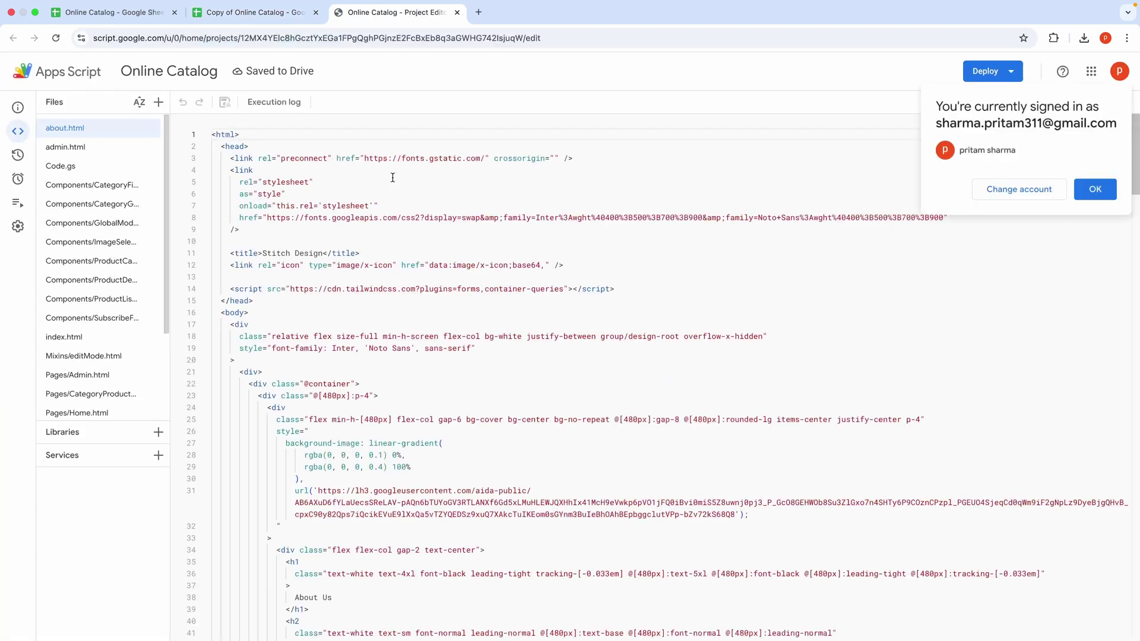
pyautogui.click(1095, 190)
pyautogui.click(61, 165)
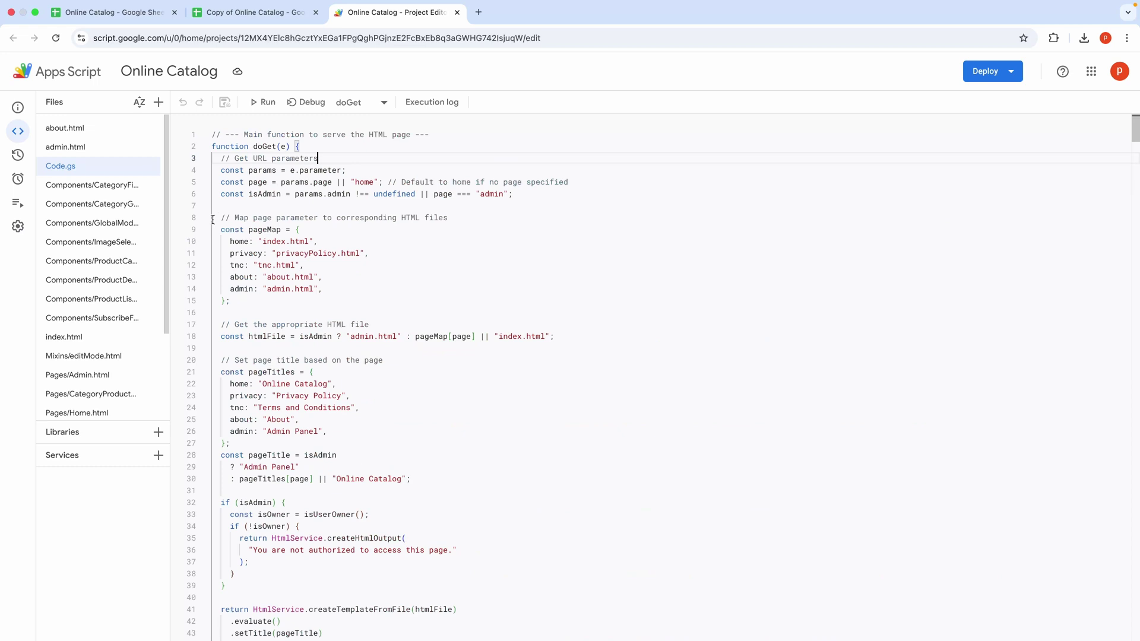
pyautogui.moveTo(213, 230); pyautogui.dragTo(268, 311)
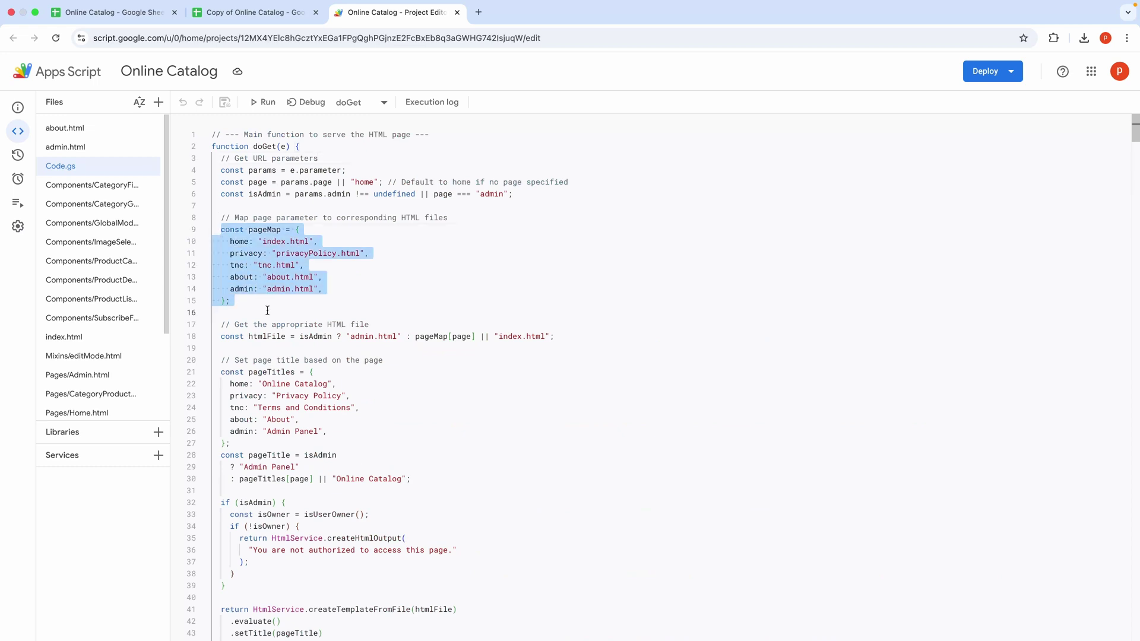
pyautogui.hotkey('ctrl', '+')
pyautogui.moveTo(253, 272); pyautogui.dragTo(366, 318)
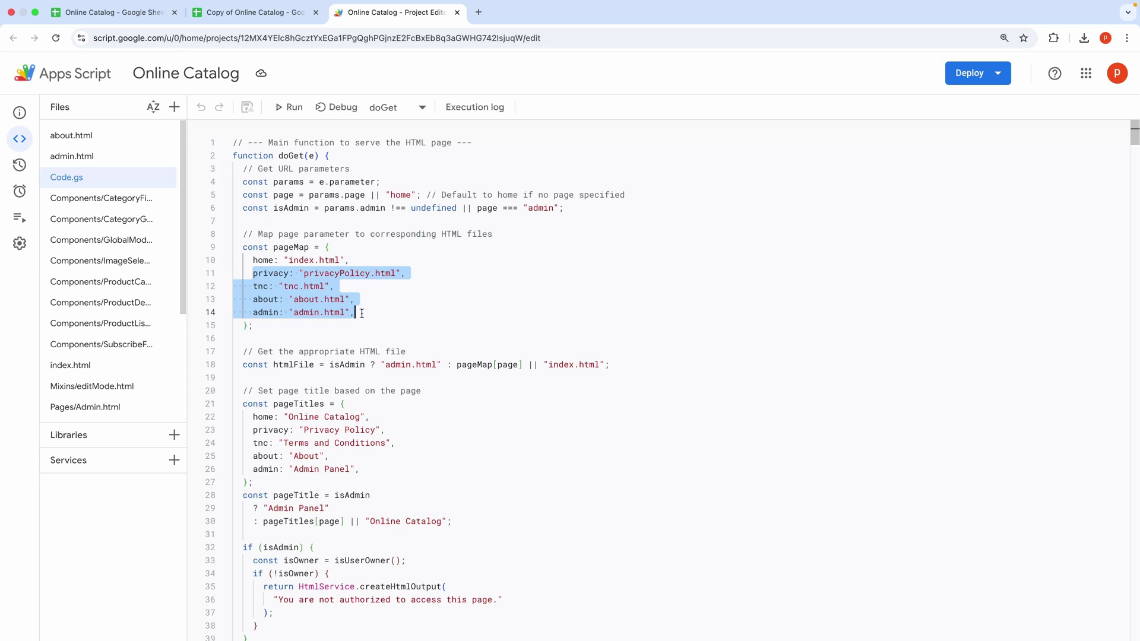
pyautogui.click(361, 312)
pyautogui.moveTo(252, 301); pyautogui.dragTo(356, 300)
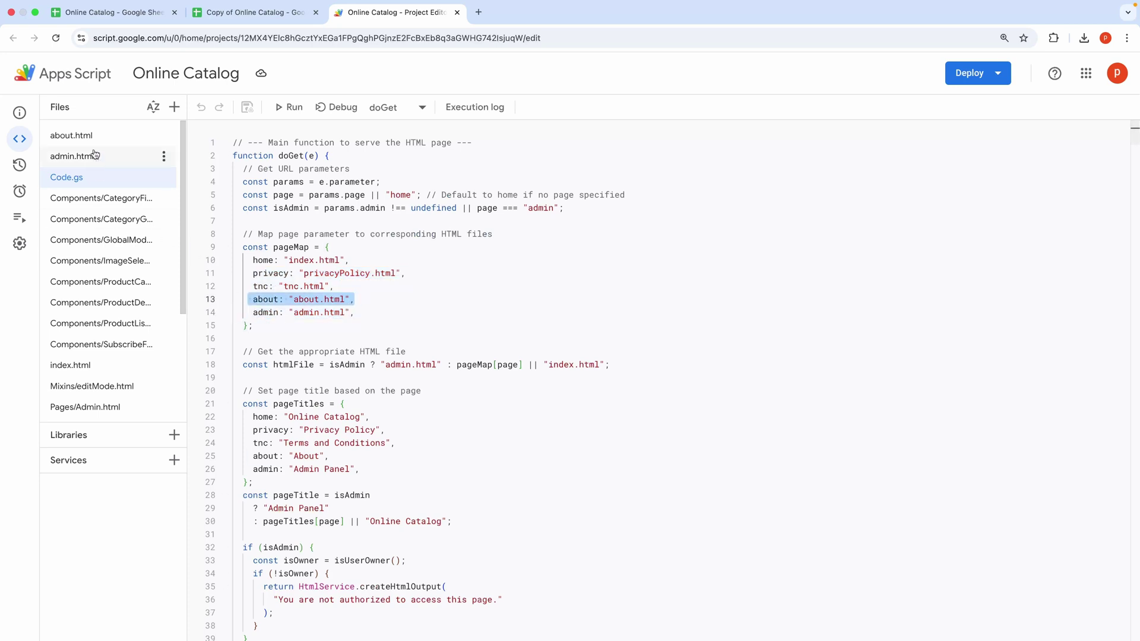
# Inspect about.html, then the ProductCard.html and ProductDetail.html component files.
pyautogui.click(71, 136)
pyautogui.scroll(-5, 438, 289)
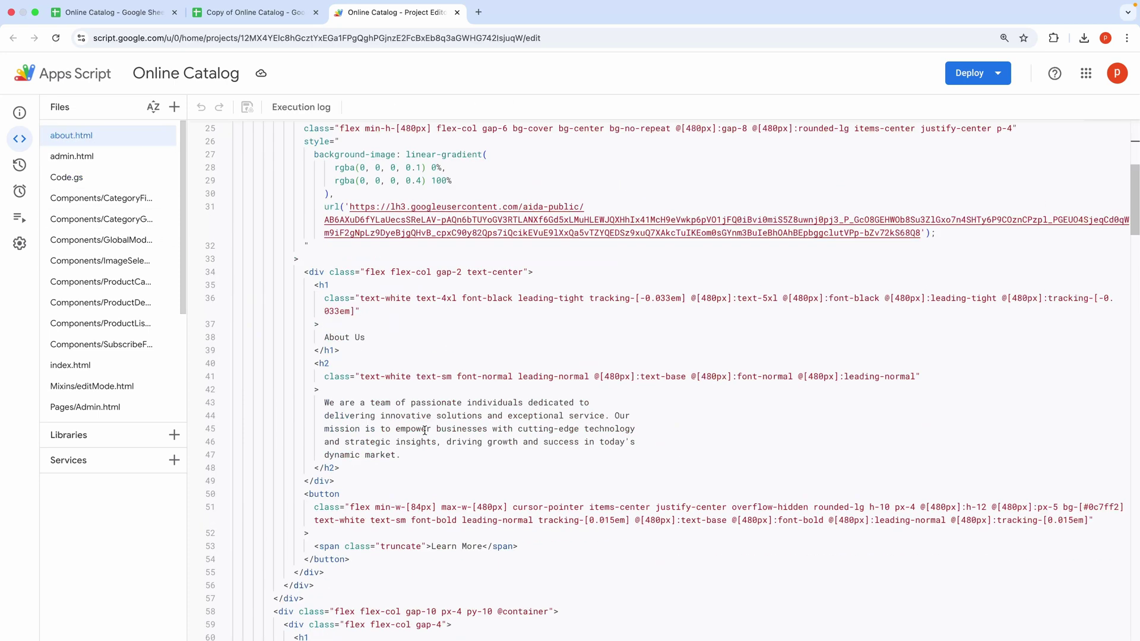
pyautogui.scroll(-3, 438, 289)
pyautogui.moveTo(325, 253); pyautogui.dragTo(396, 305)
pyautogui.scroll(-4, 396, 306)
pyautogui.moveTo(304, 456); pyautogui.dragTo(343, 508)
pyautogui.scroll(-5, 357, 463)
pyautogui.scroll(8, 356, 446)
pyautogui.scroll(10, 328, 412)
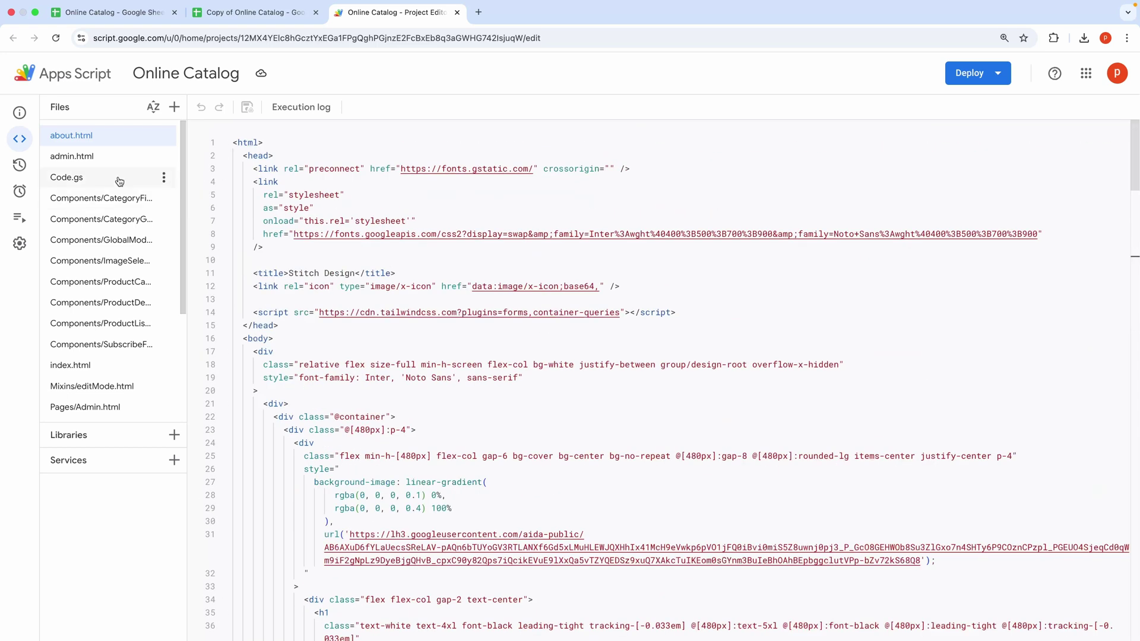
pyautogui.click(67, 177)
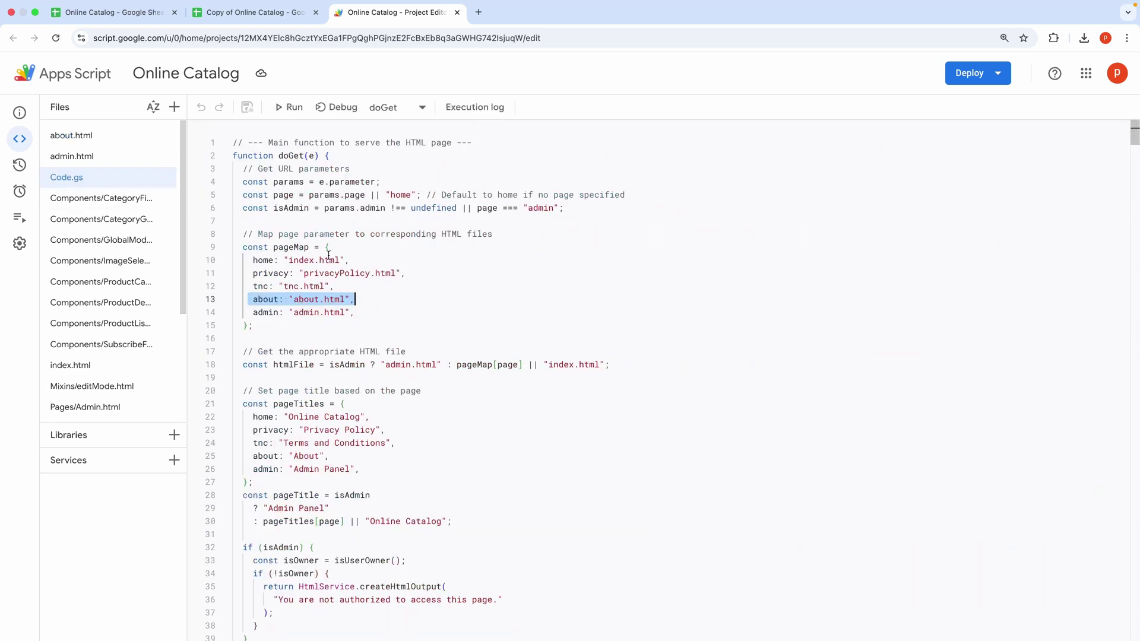
pyautogui.click(421, 305)
pyautogui.moveTo(184, 287); pyautogui.dragTo(245, 286)
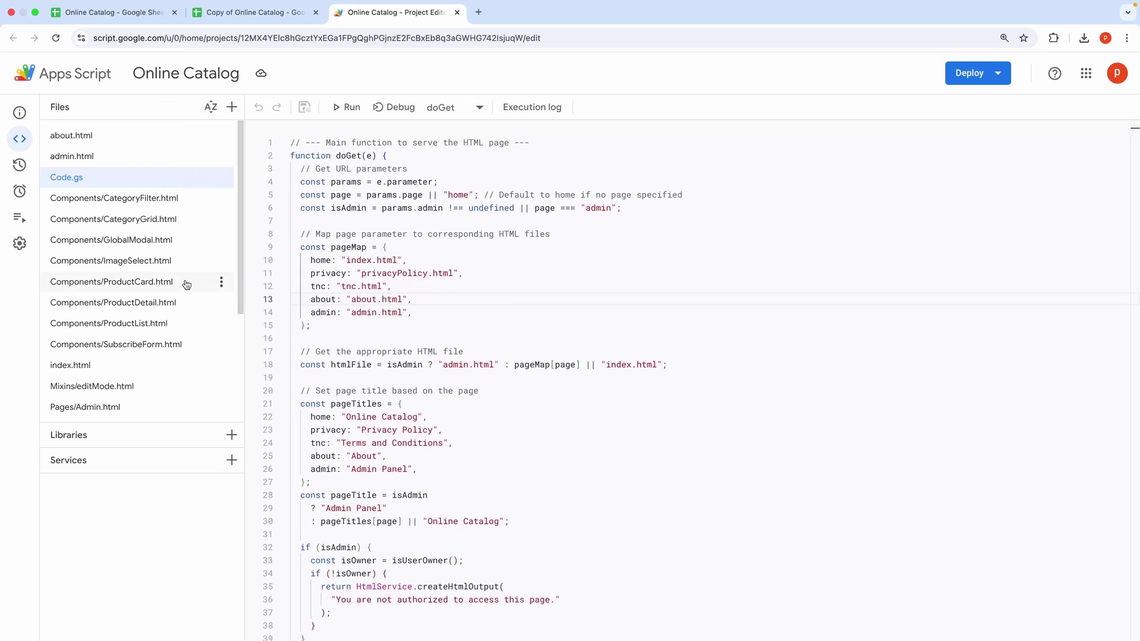
pyautogui.click(187, 283)
pyautogui.scroll(-15, 446, 356)
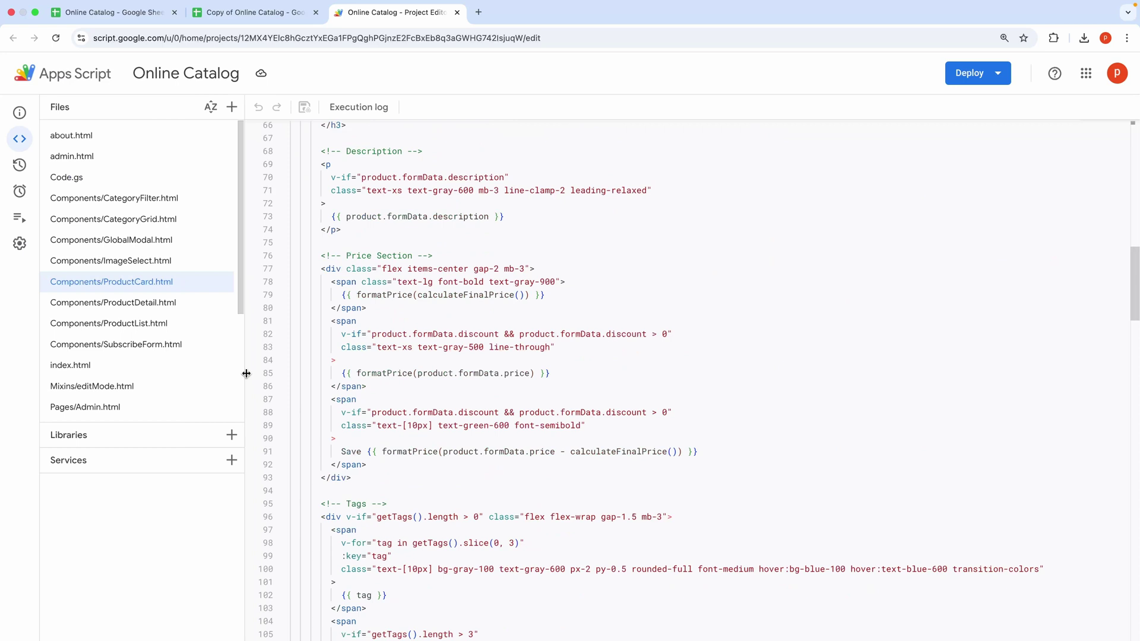
pyautogui.click(198, 304)
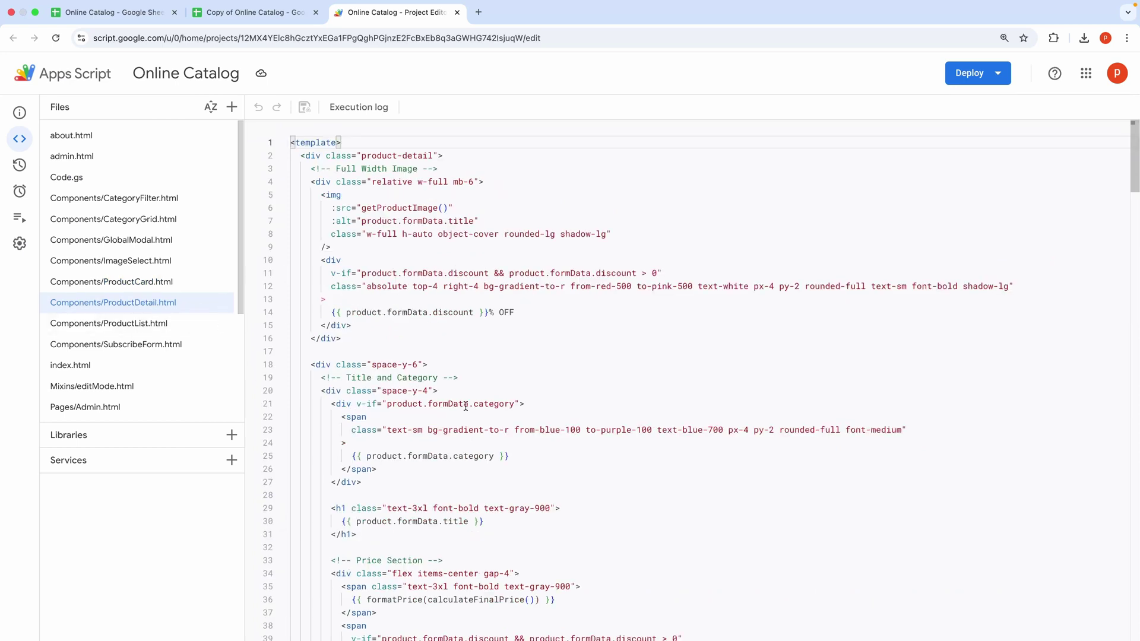
pyautogui.scroll(-5, 457, 444)
pyautogui.scroll(-5, 447, 464)
pyautogui.scroll(5, 390, 439)
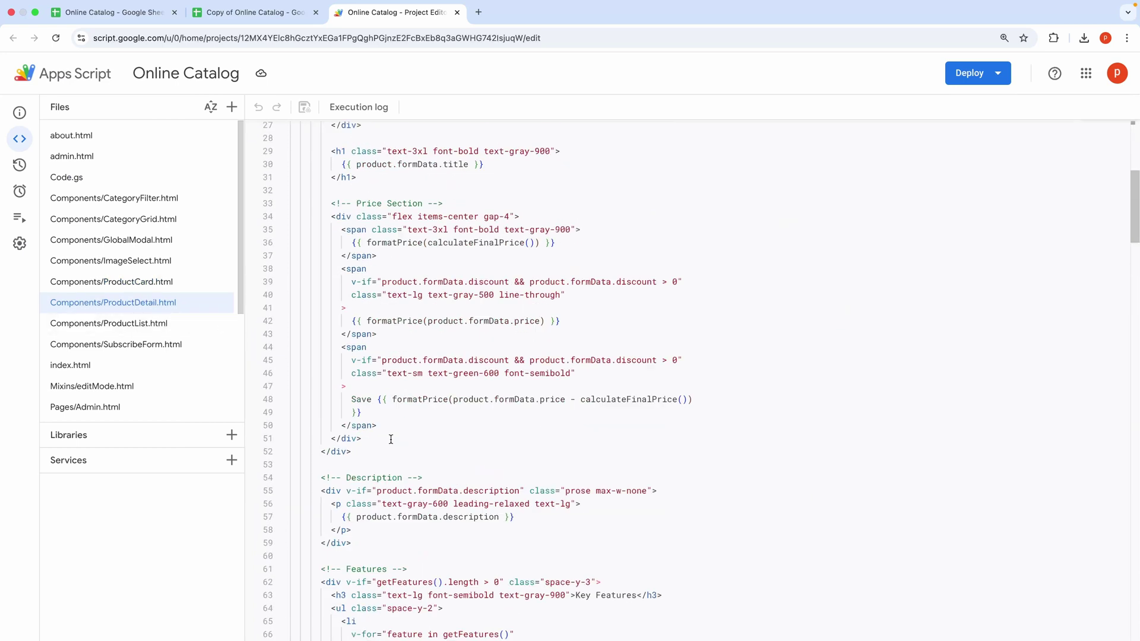
pyautogui.scroll(5, 386, 440)
pyautogui.moveTo(114, 197)
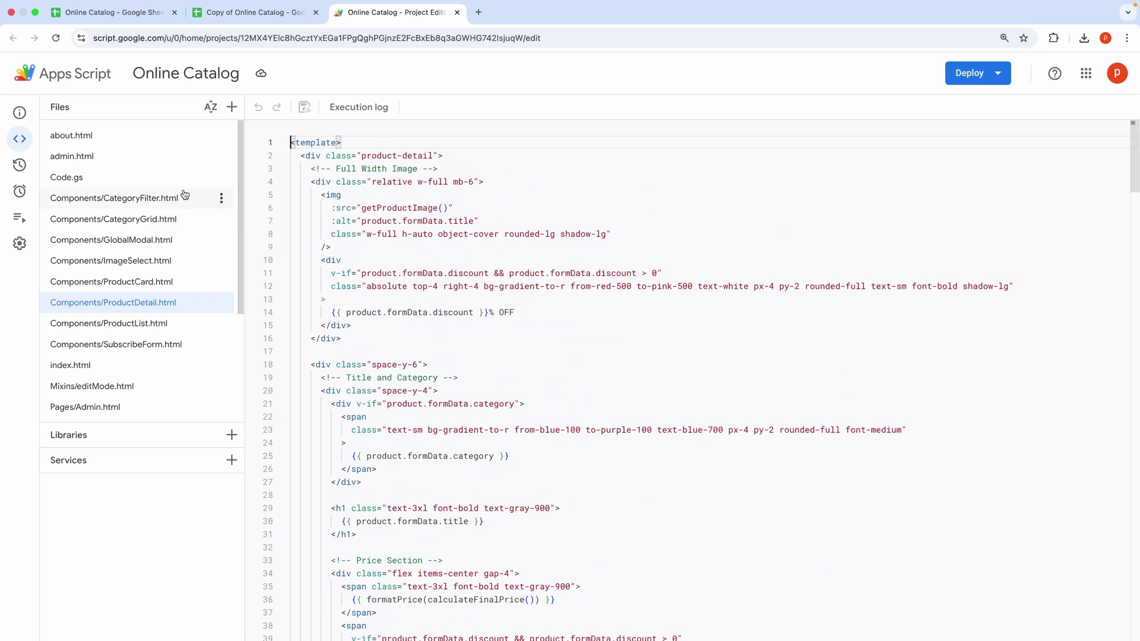
# Create a 'version1' web app deployment from Code.gs, executing as Me, access for Anyone.
pyautogui.click(191, 178)
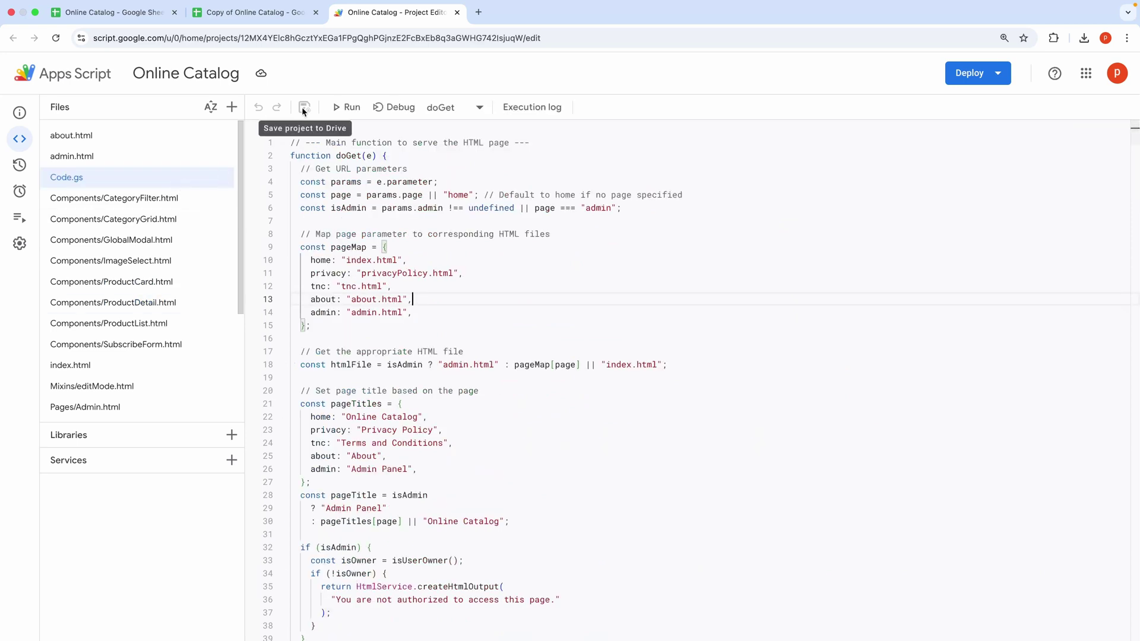
pyautogui.click(660, 211)
pyautogui.click(967, 75)
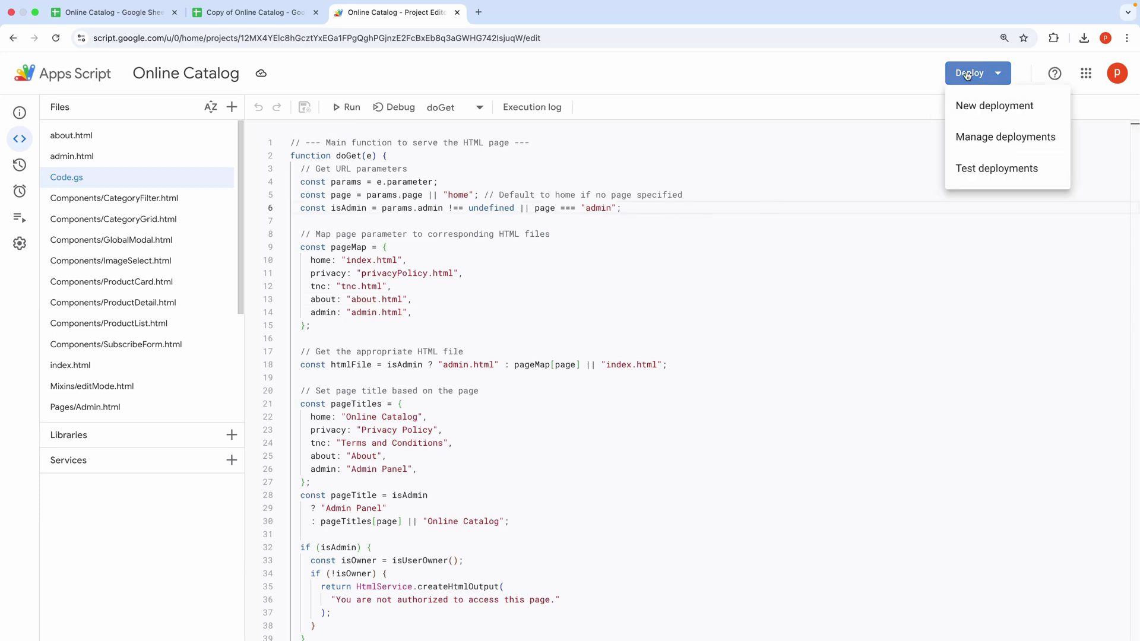
pyautogui.click(984, 115)
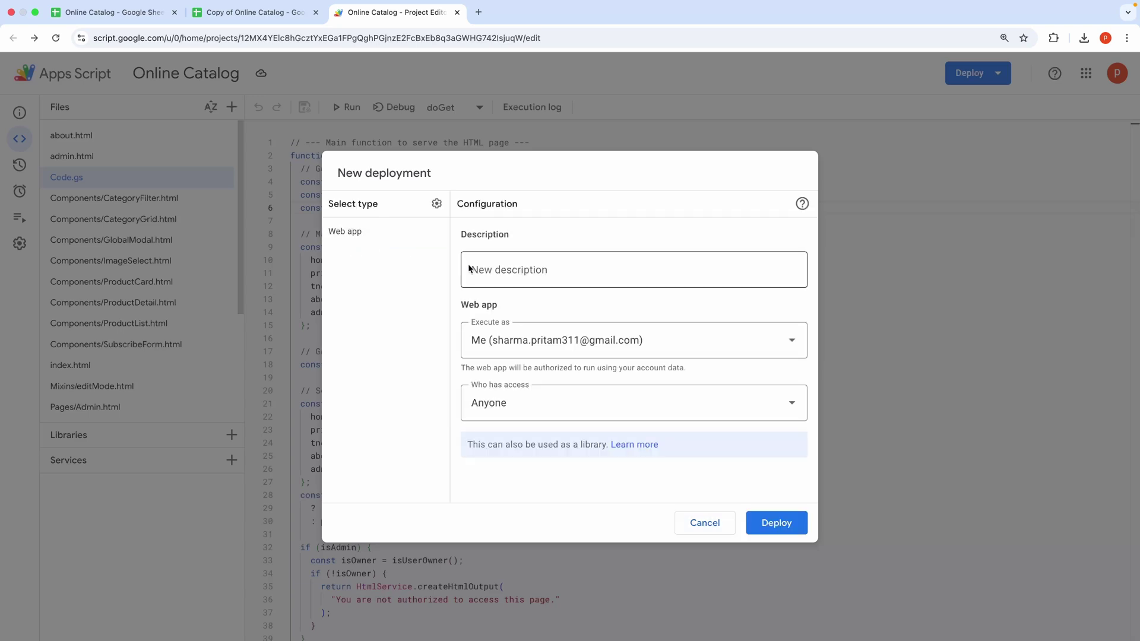
pyautogui.click(506, 272)
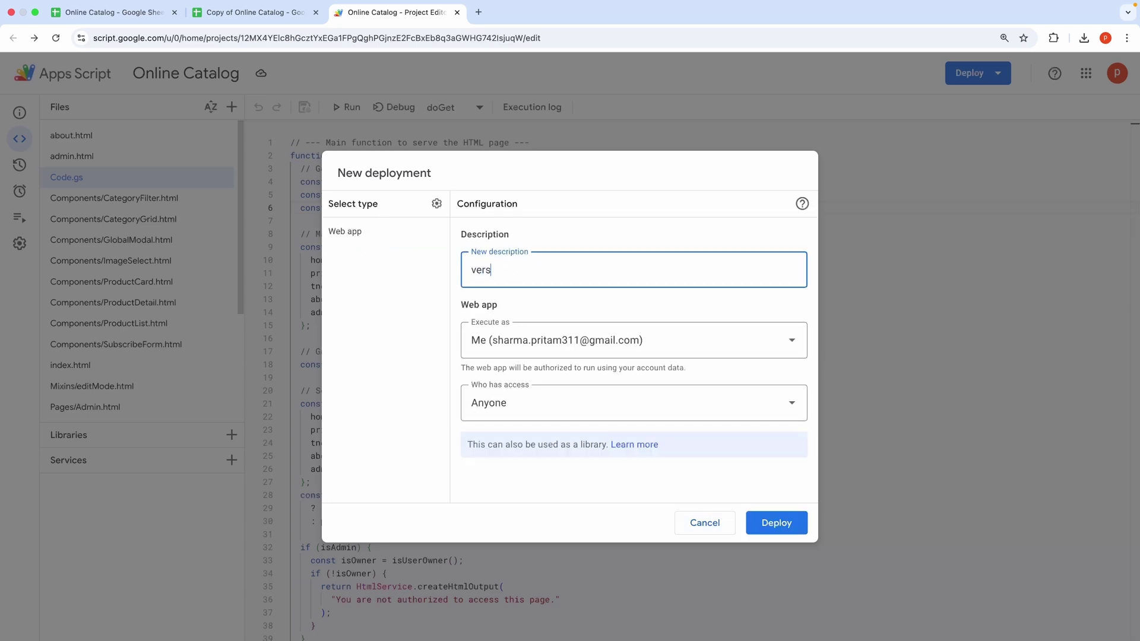
pyautogui.click(568, 346)
pyautogui.click(586, 378)
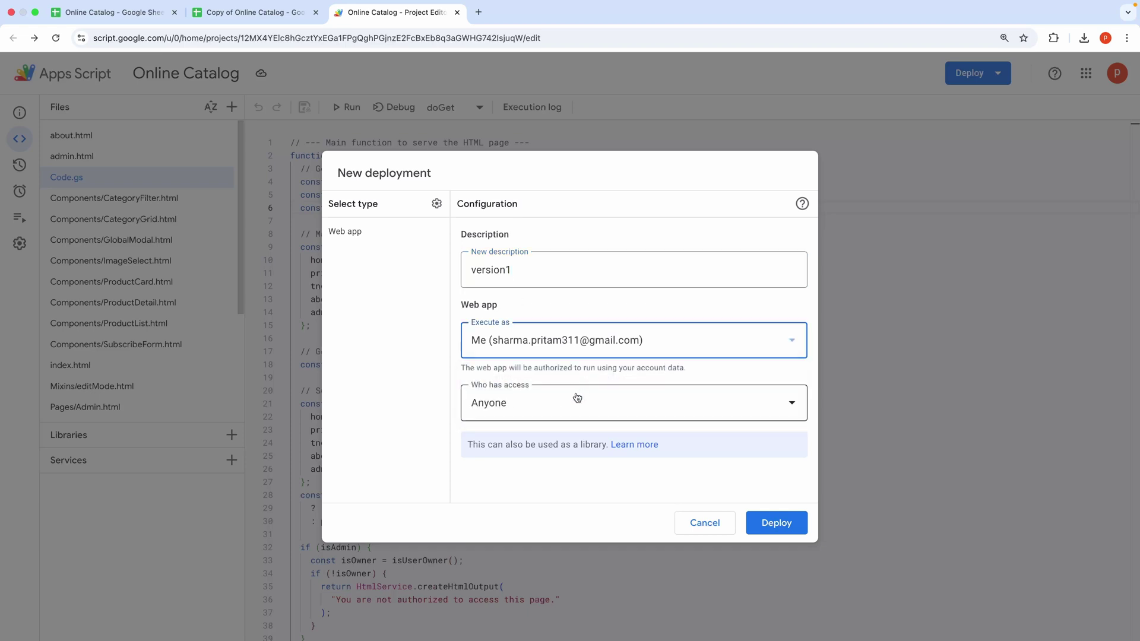
pyautogui.click(570, 405)
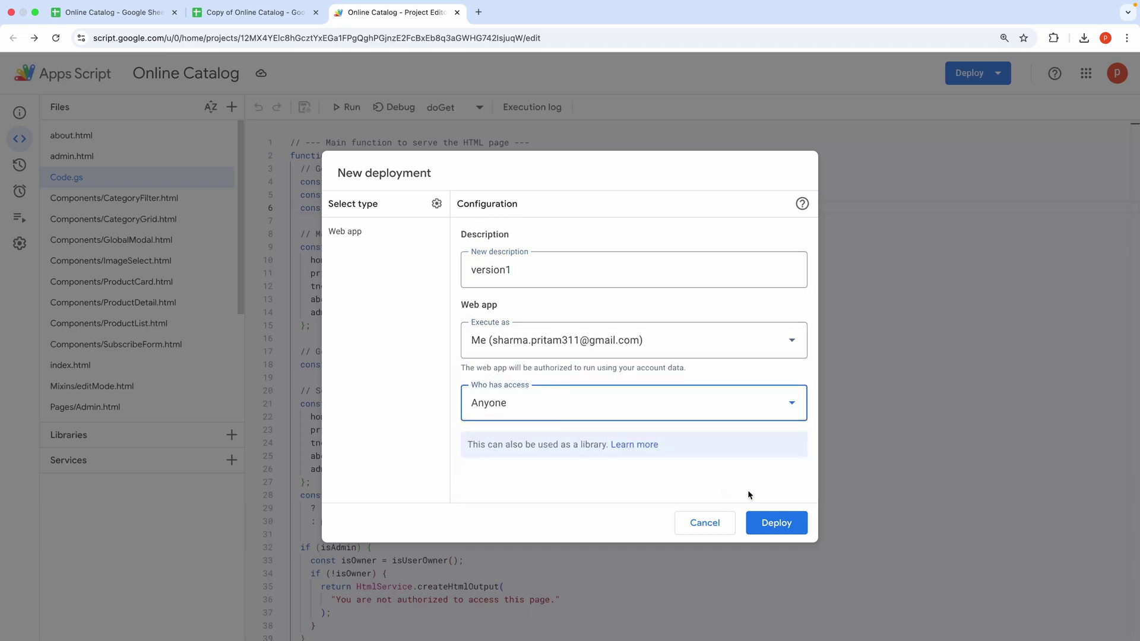
pyautogui.click(776, 522)
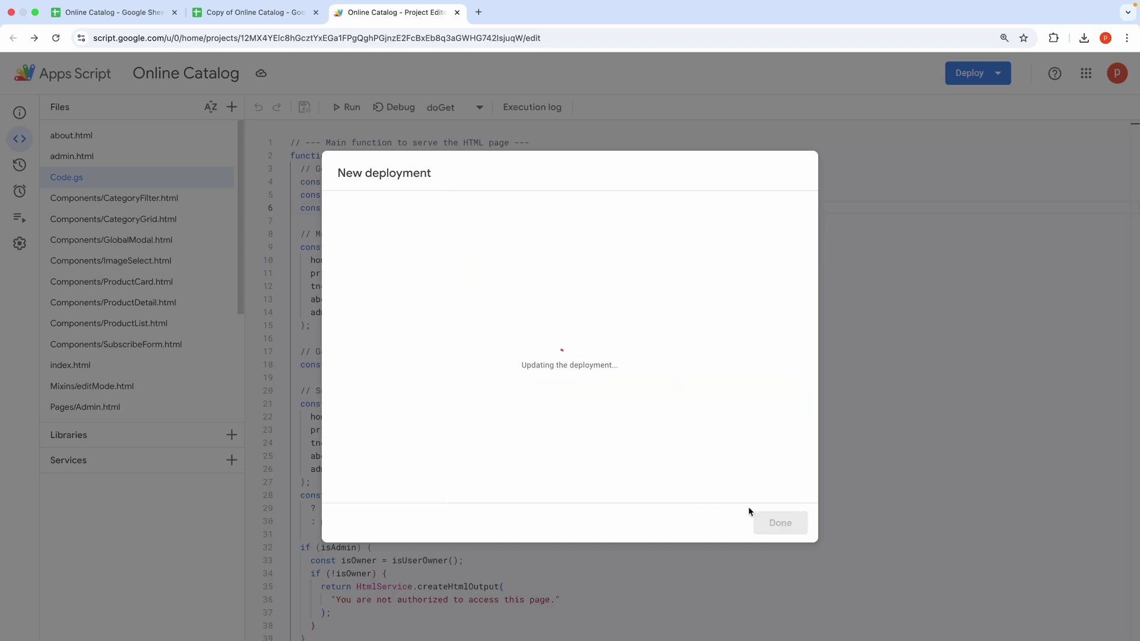
# Grant the Online Catalog script access with the Google account, bypassing the unverified-app warning.
pyautogui.click(397, 238)
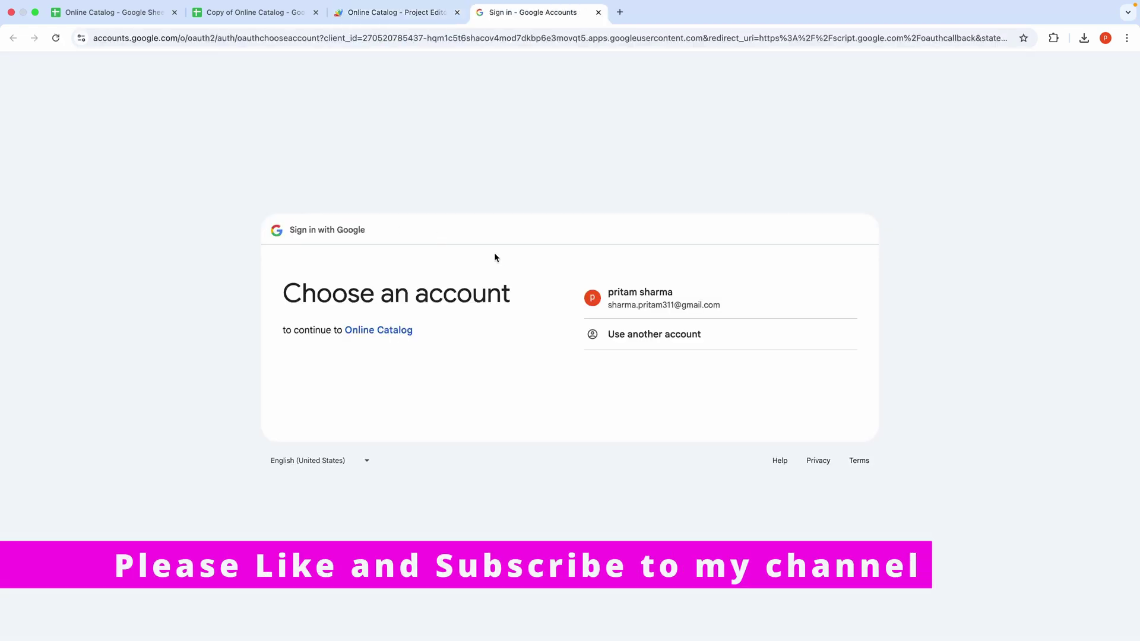
pyautogui.click(615, 294)
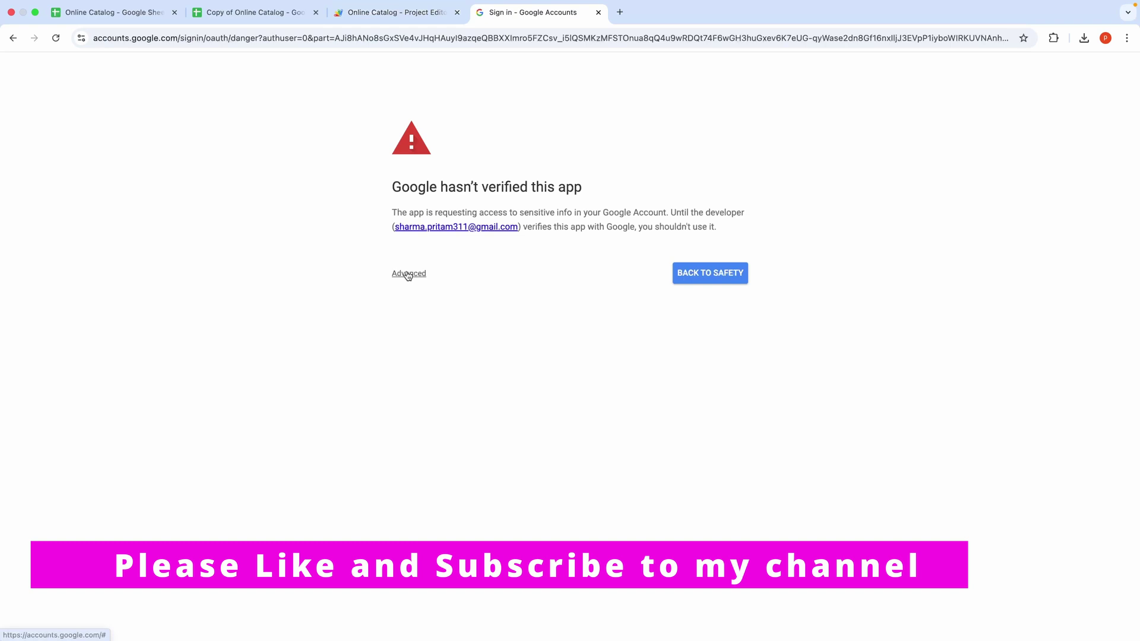
pyautogui.click(408, 274)
pyautogui.click(437, 358)
pyautogui.click(760, 490)
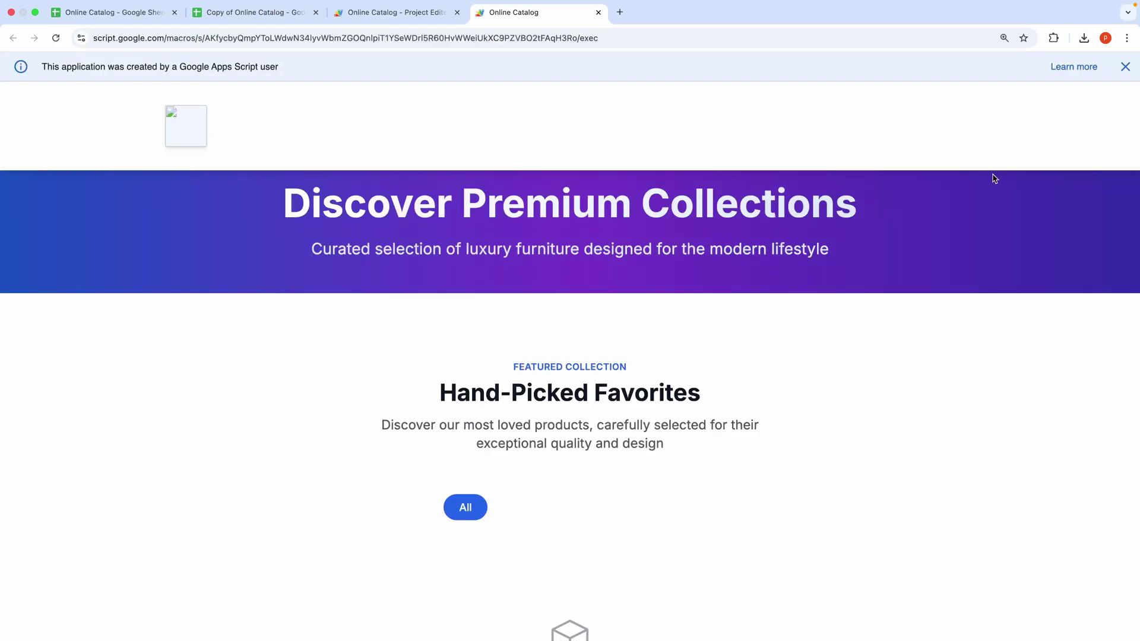
# Close the Apps Script notice bar on the deployed catalog homepage.
pyautogui.click(1125, 67)
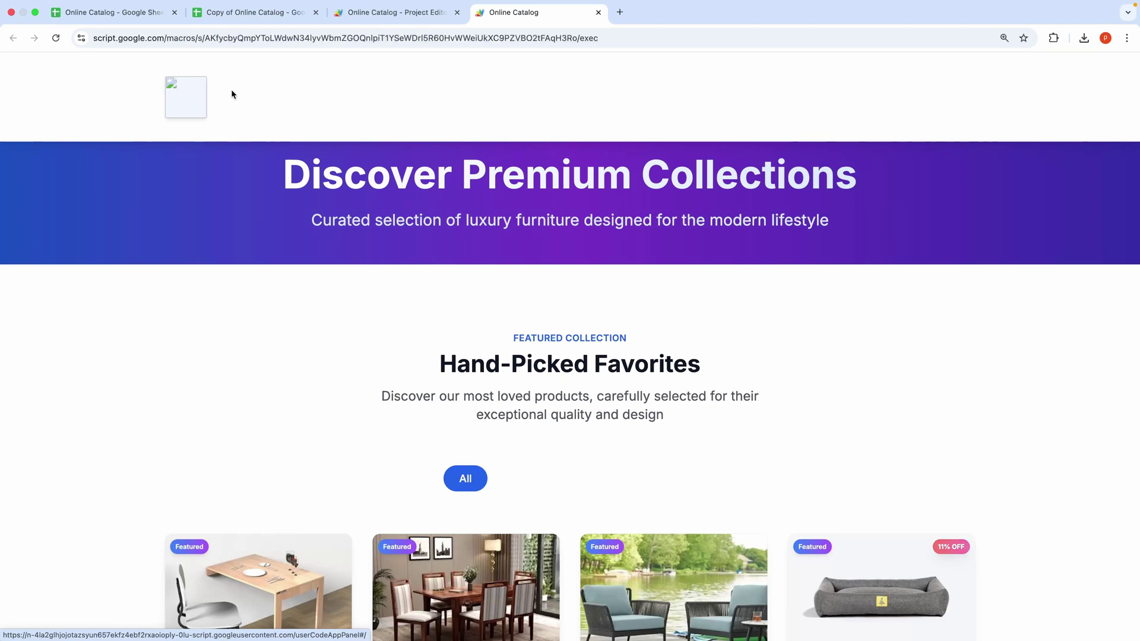
pyautogui.scroll(-5, 310, 224)
pyautogui.scroll(-8, 310, 223)
pyautogui.scroll(-8, 305, 318)
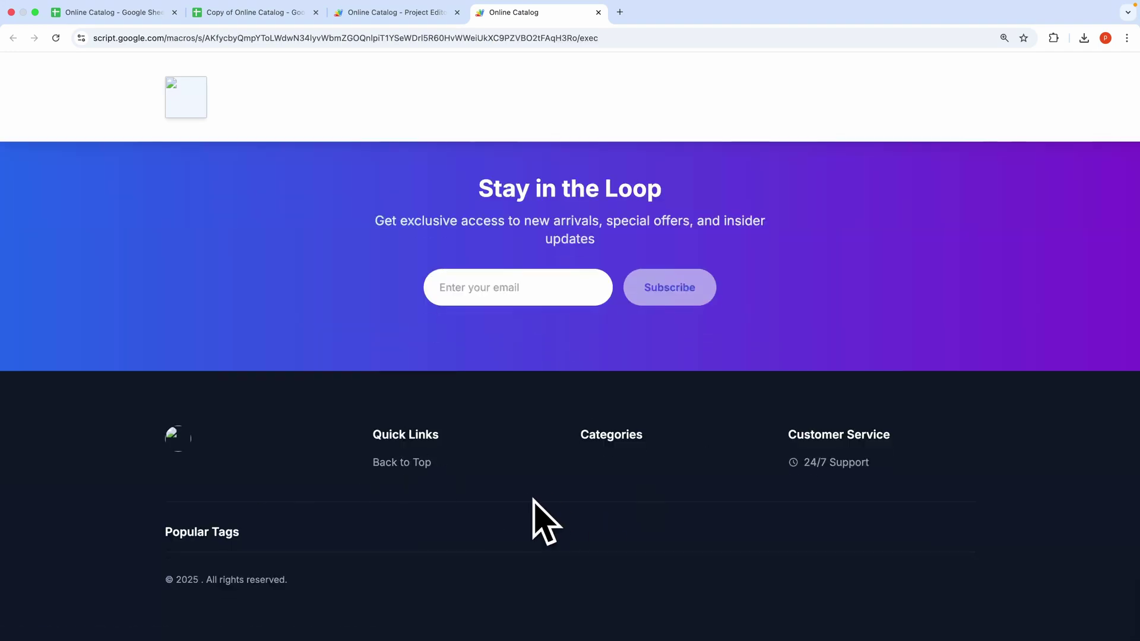
pyautogui.scroll(8, 576, 476)
pyautogui.scroll(6, 576, 477)
pyautogui.scroll(6, 445, 357)
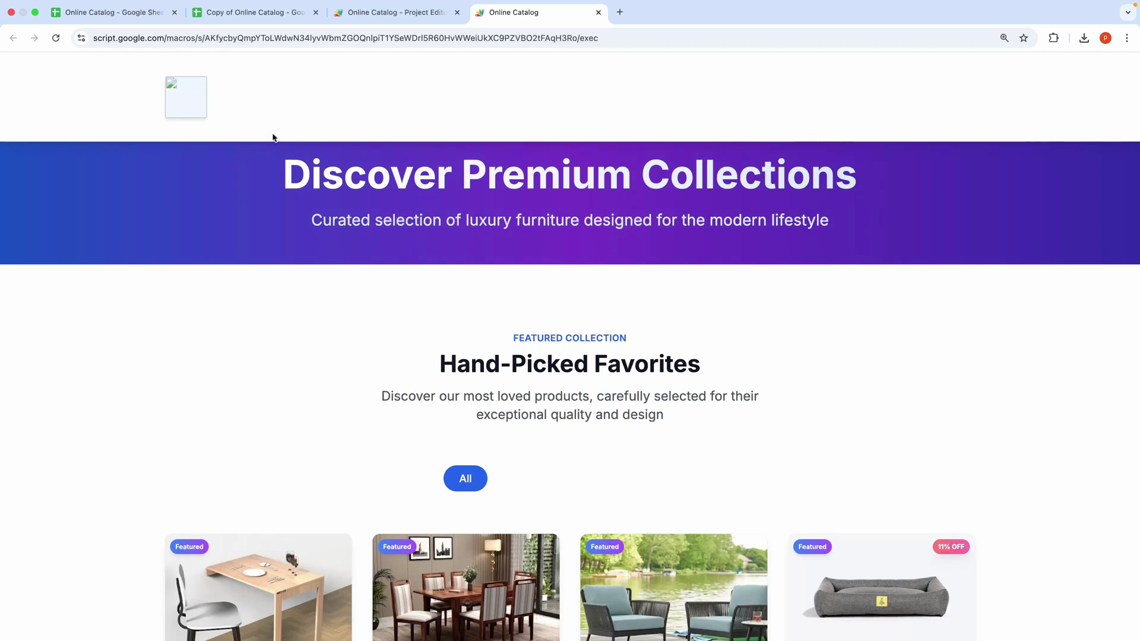
# Load the web app's ?admin URL in a new tab, showing the 14-product admin panel.
pyautogui.click(621, 13)
pyautogui.hotkey('ctrl', 'v')
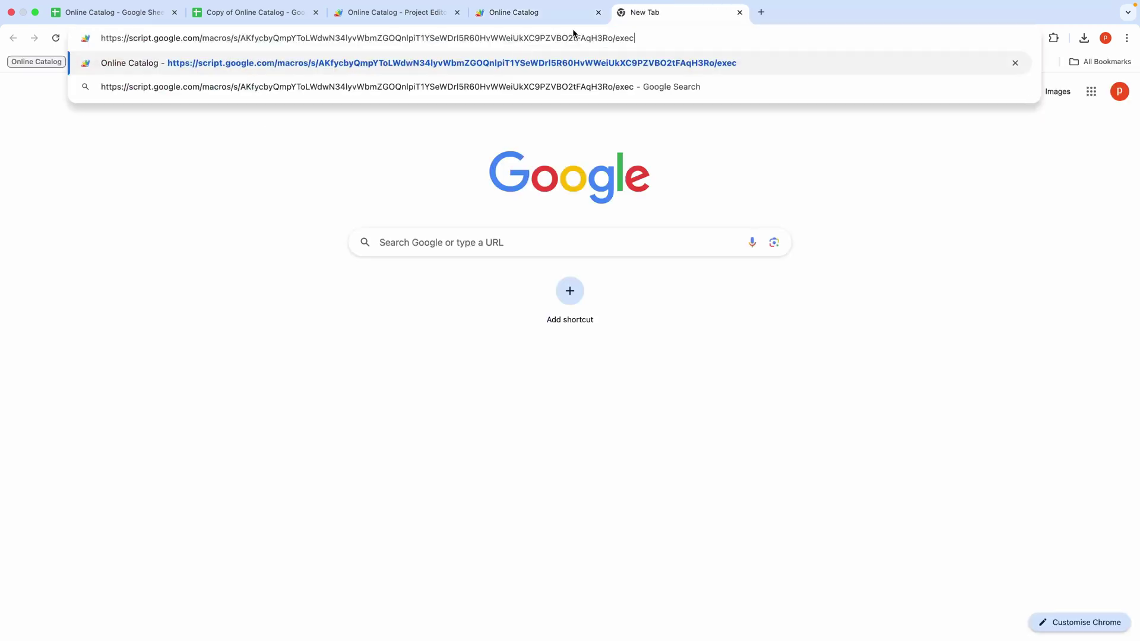
pyautogui.write('?admin')
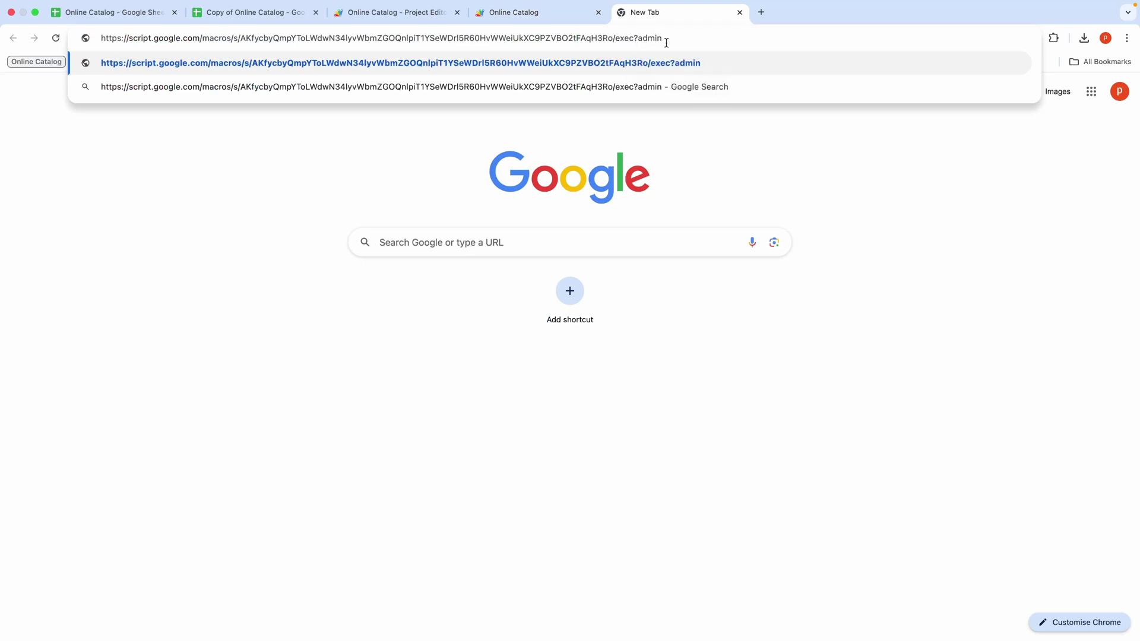
pyautogui.press('Return')
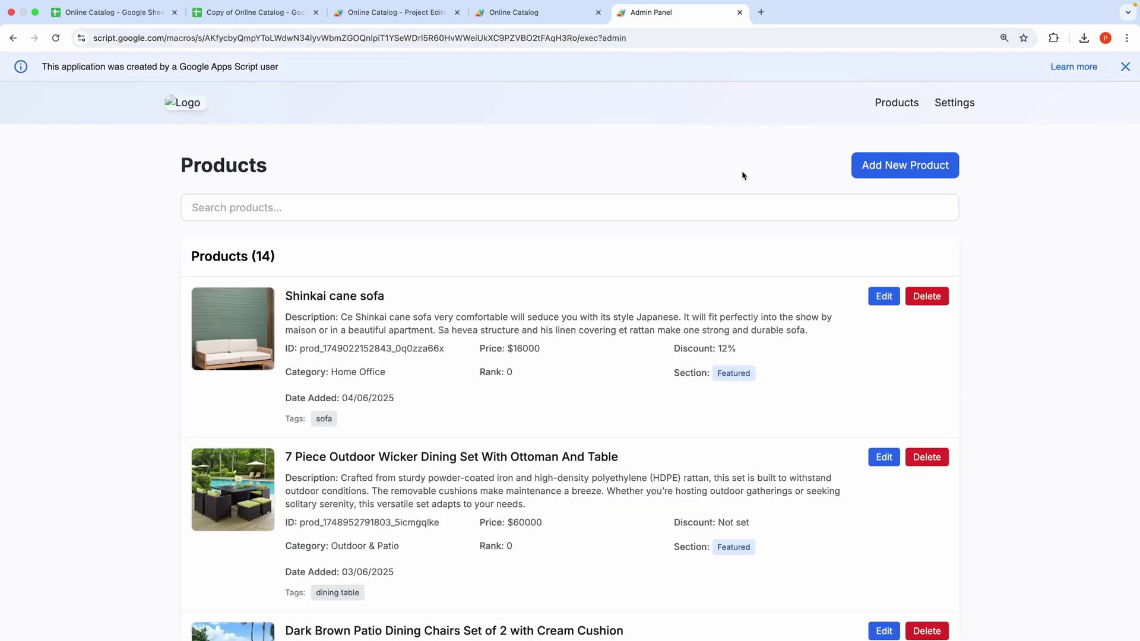
pyautogui.click(1126, 65)
pyautogui.click(618, 37)
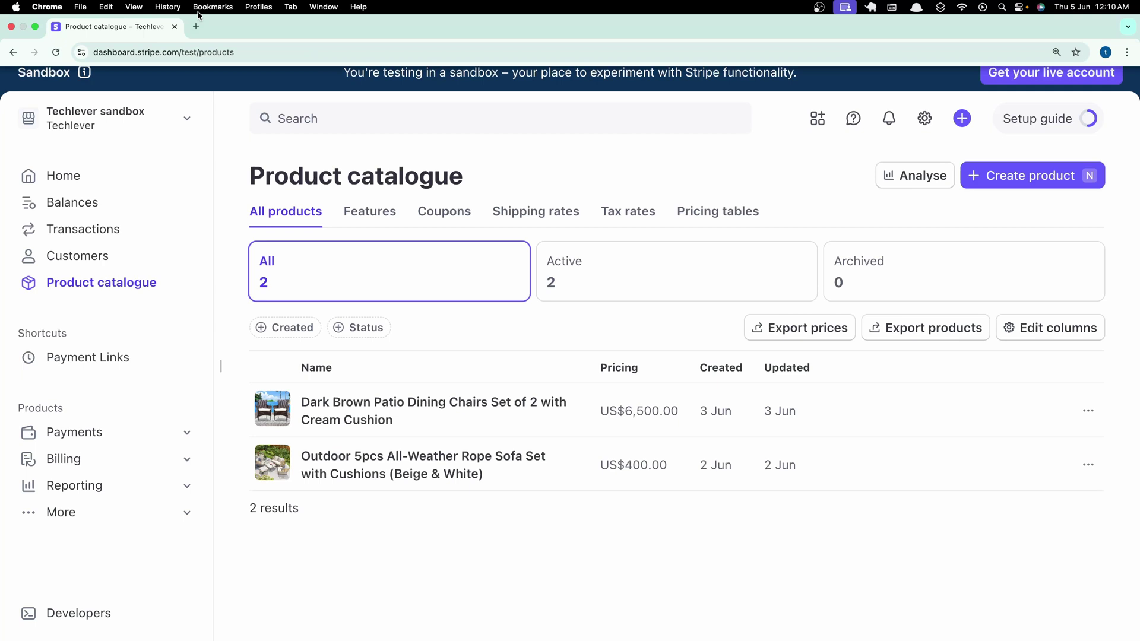
# Open the ?admin URL in a second Chrome profile and see the not-authorized message.
pyautogui.click(199, 21)
pyautogui.press('super+v')
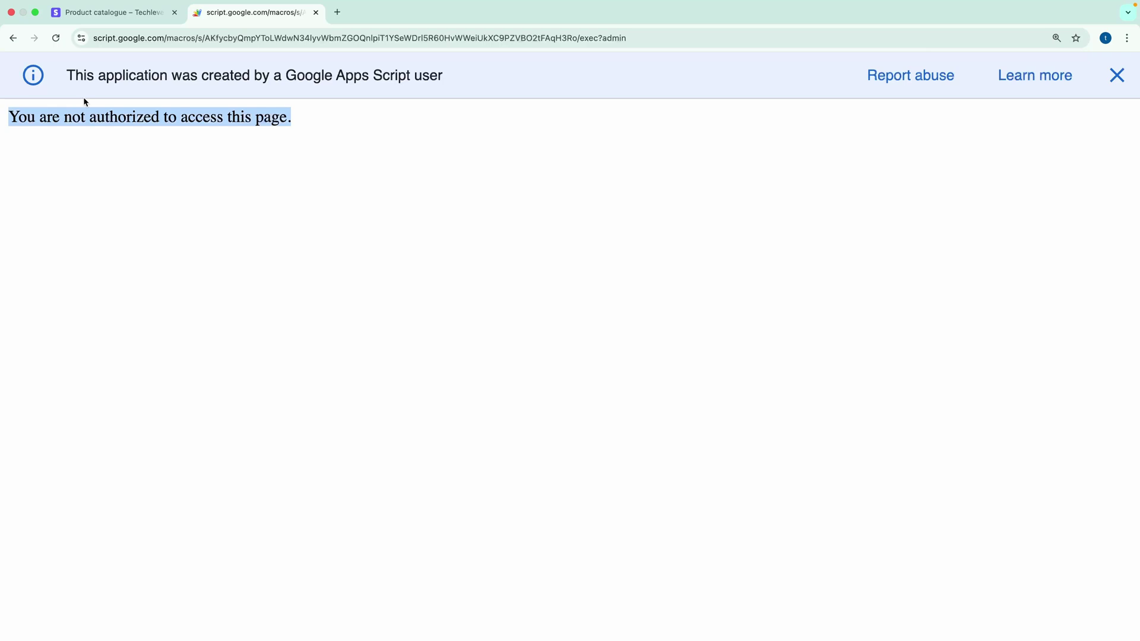
pyautogui.click(1117, 76)
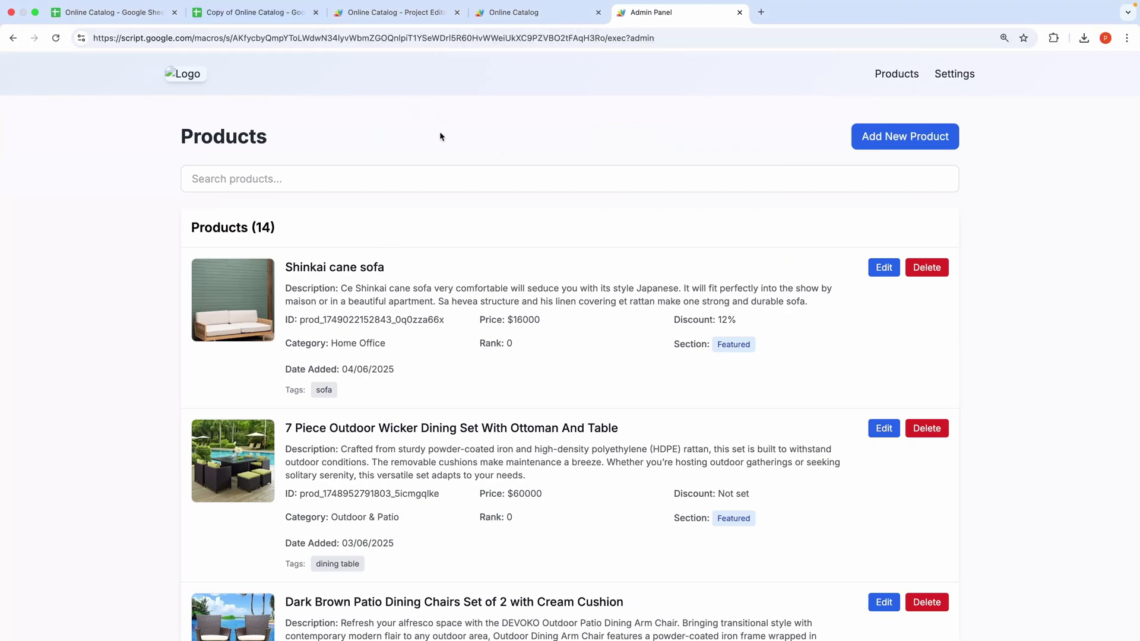
# Open the admin Settings page and review the Site Settings form.
pyautogui.click(954, 73)
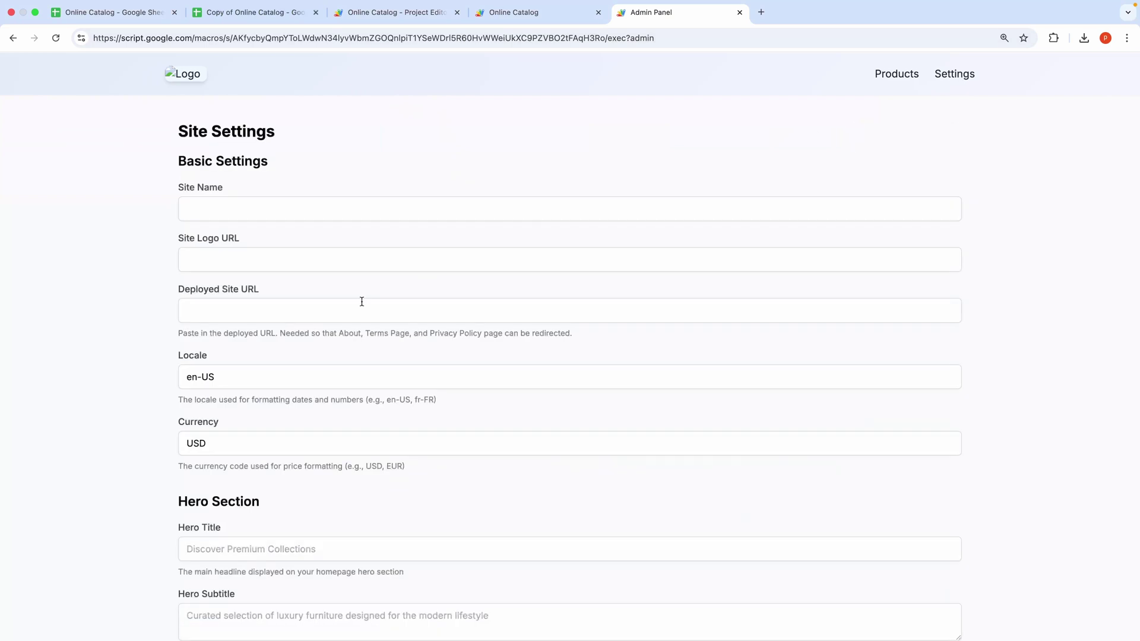
pyautogui.scroll(-1, 363, 302)
pyautogui.scroll(-1, 363, 301)
pyautogui.click(272, 200)
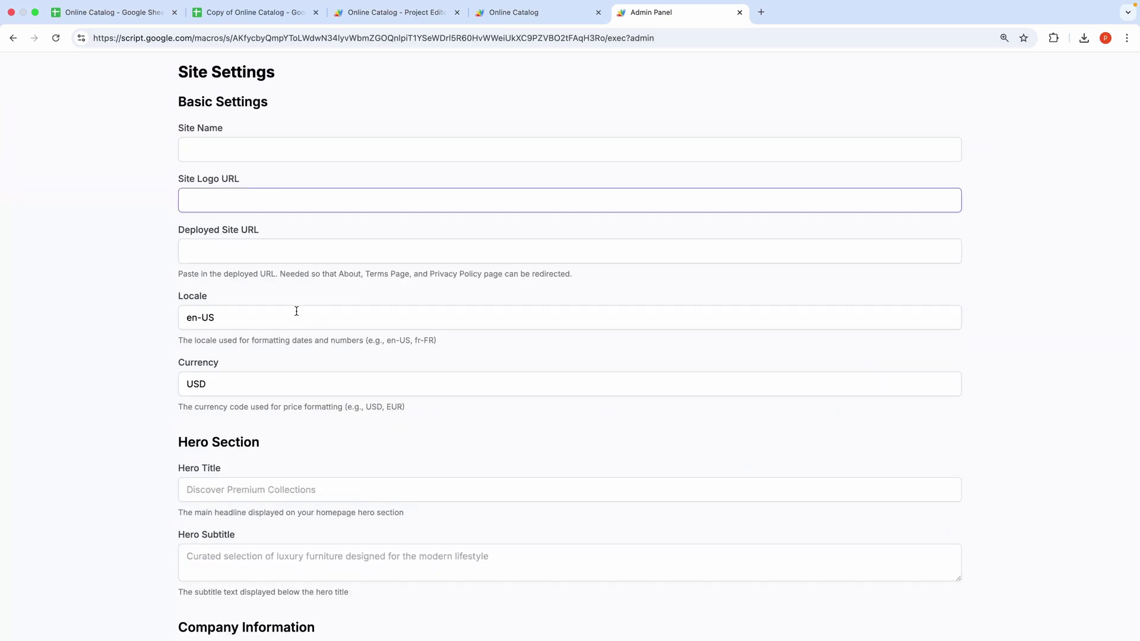
pyautogui.scroll(-1, 294, 311)
pyautogui.scroll(-3, 295, 310)
pyautogui.click(285, 156)
pyautogui.click(294, 223)
pyautogui.scroll(-4, 298, 344)
pyautogui.scroll(-3, 298, 344)
pyautogui.scroll(-2, 298, 345)
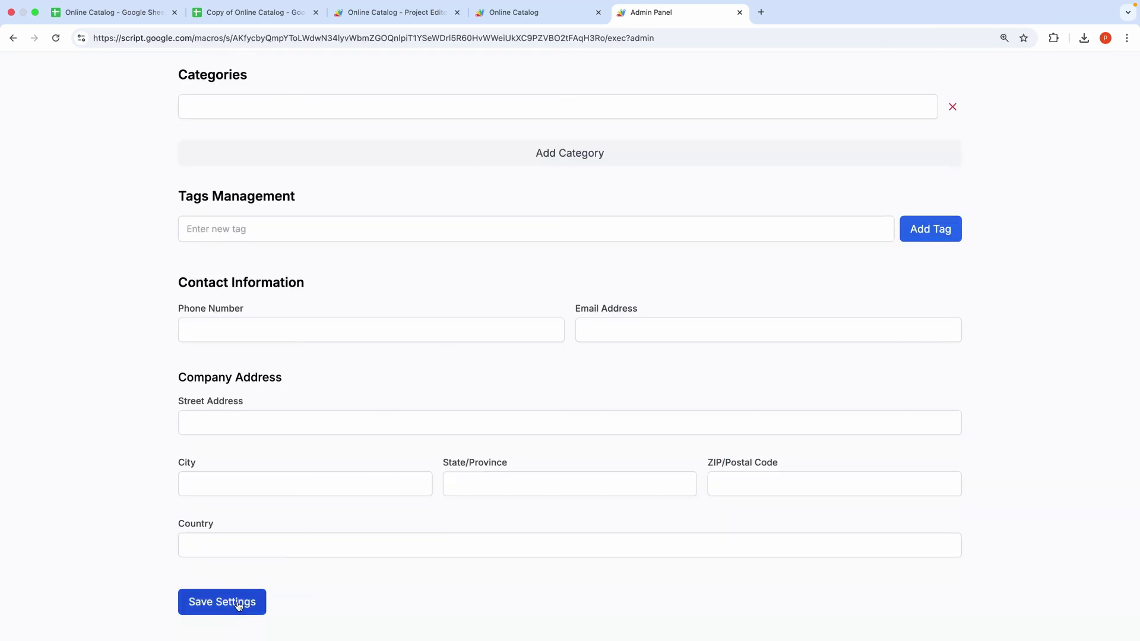
pyautogui.scroll(3, 380, 501)
pyautogui.scroll(5, 378, 493)
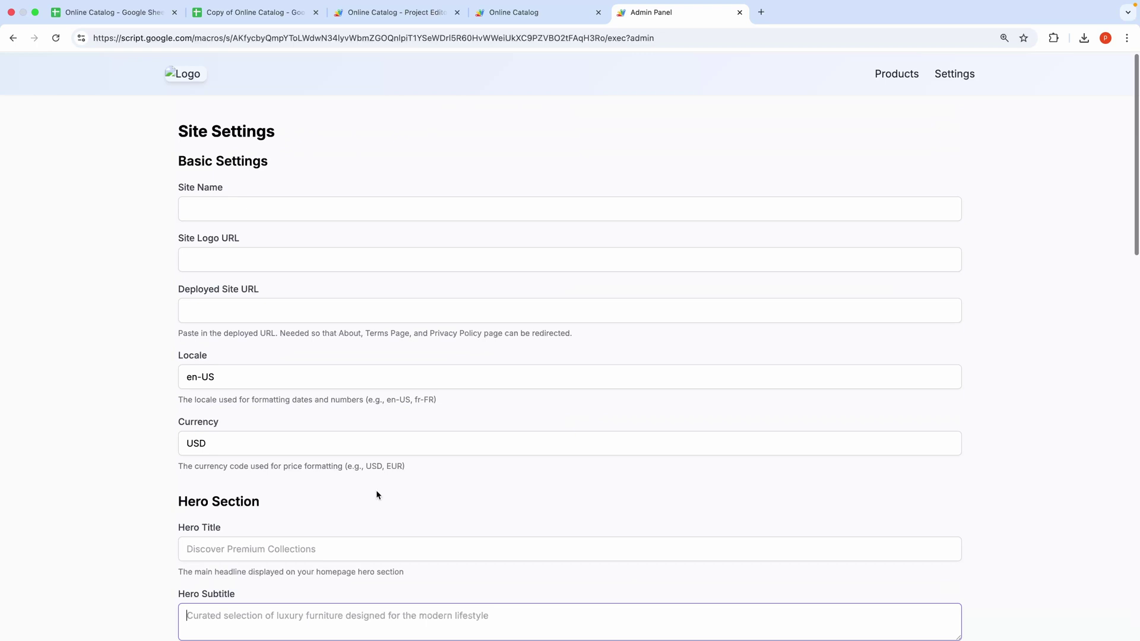
pyautogui.scroll(3, 374, 490)
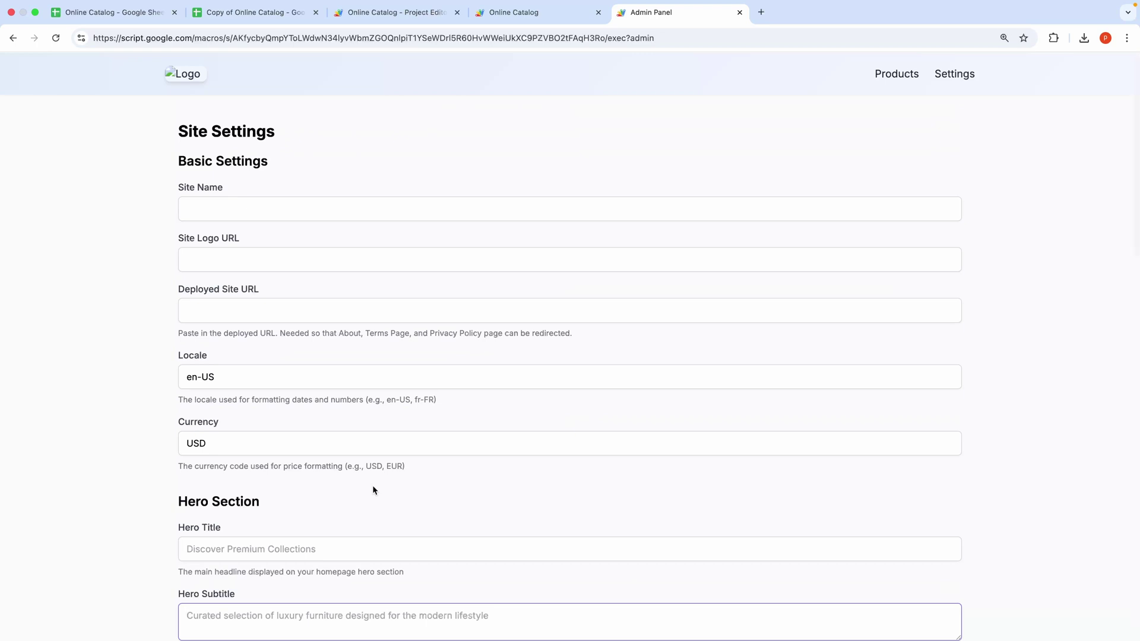
pyautogui.click(538, 15)
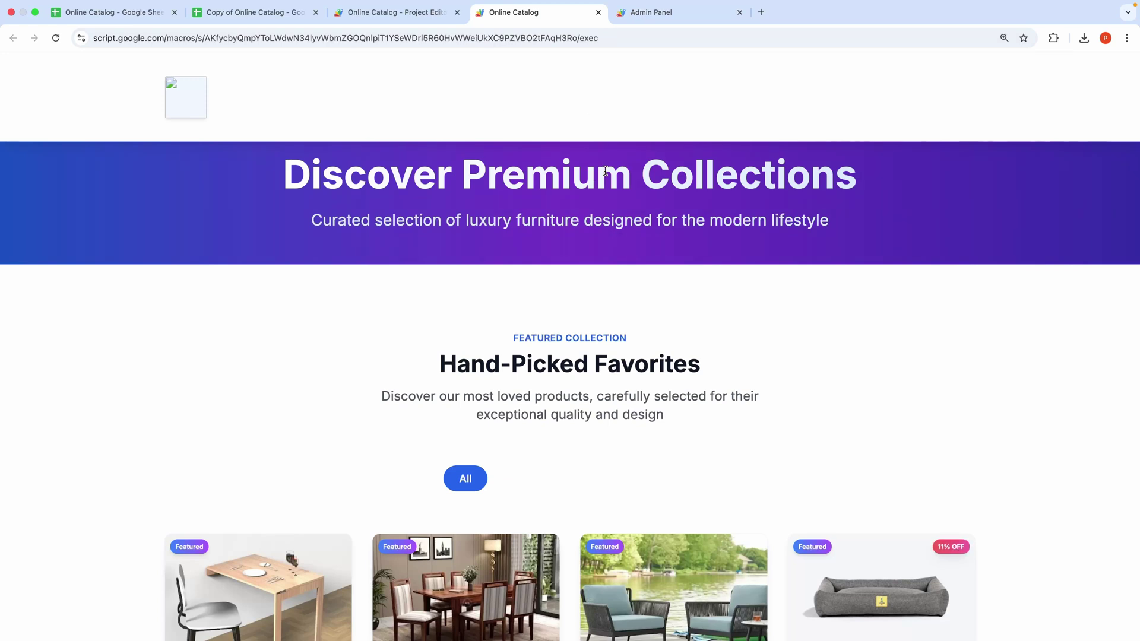
pyautogui.hotkey('ctrl', 'Right')
pyautogui.scroll(-10, 592, 315)
pyautogui.scroll(-10, 592, 316)
pyautogui.scroll(-5, 593, 319)
pyautogui.scroll(-5, 591, 319)
pyautogui.scroll(-8, 592, 320)
pyautogui.scroll(-5, 593, 319)
pyautogui.scroll(-5, 591, 316)
pyautogui.scroll(-3, 591, 317)
pyautogui.scroll(10, 590, 317)
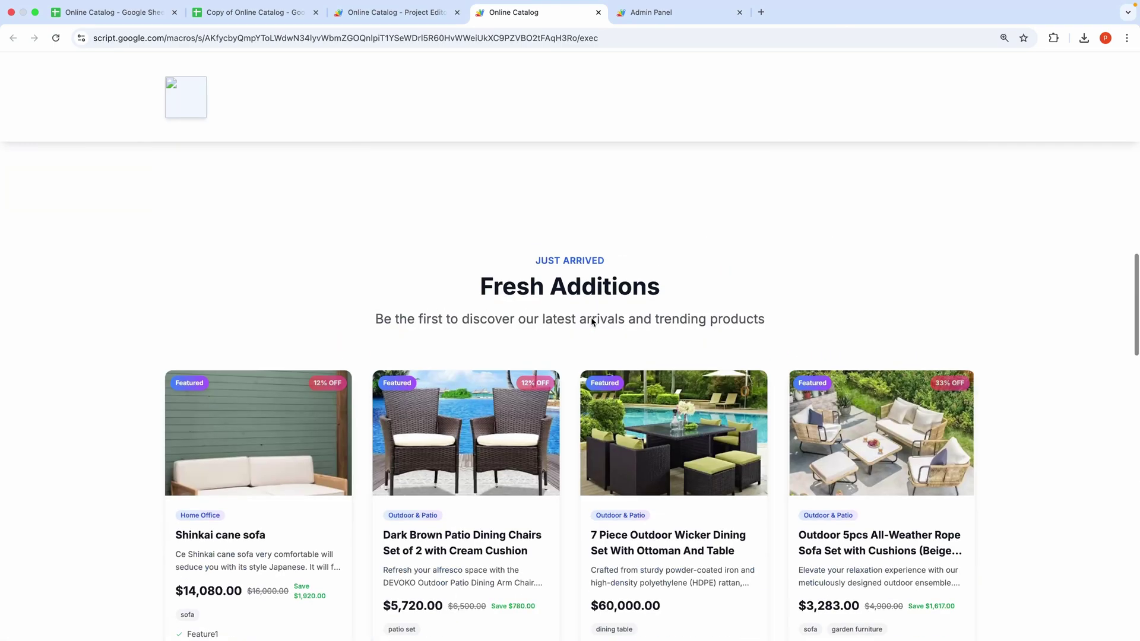
pyautogui.scroll(2, 590, 317)
pyautogui.scroll(8, 590, 317)
pyautogui.scroll(5, 591, 317)
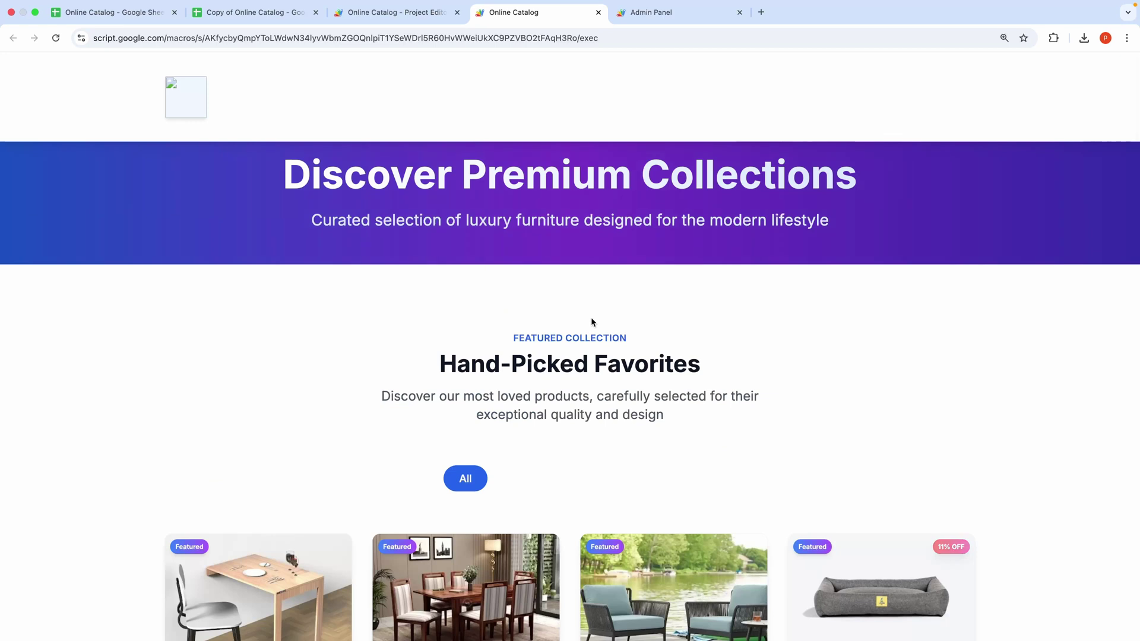